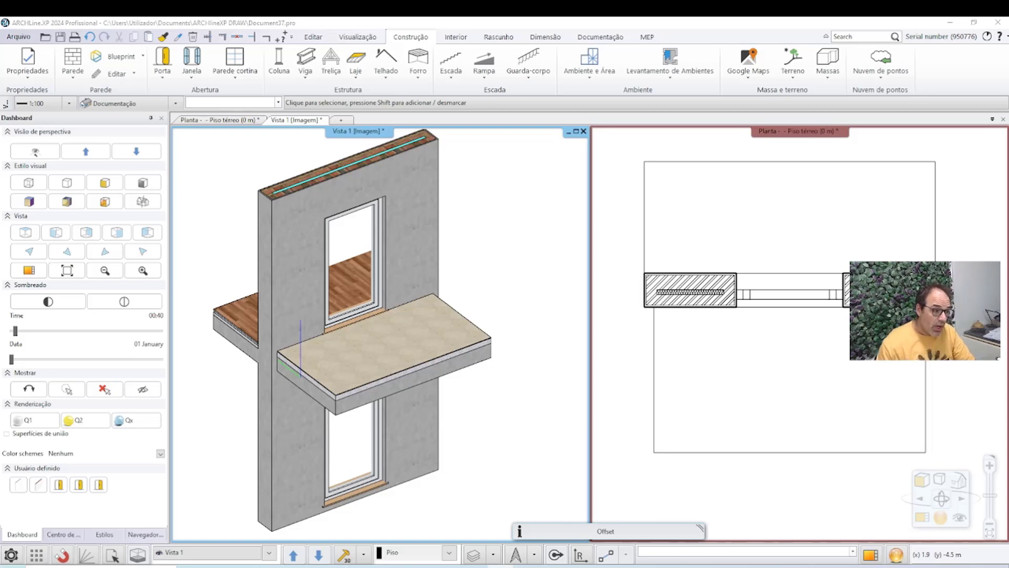
Center the slab in the 3D view and open the Layer Properties Manager
scroll(414, 386, "up", 2)
scroll(414, 386, "up", 2)
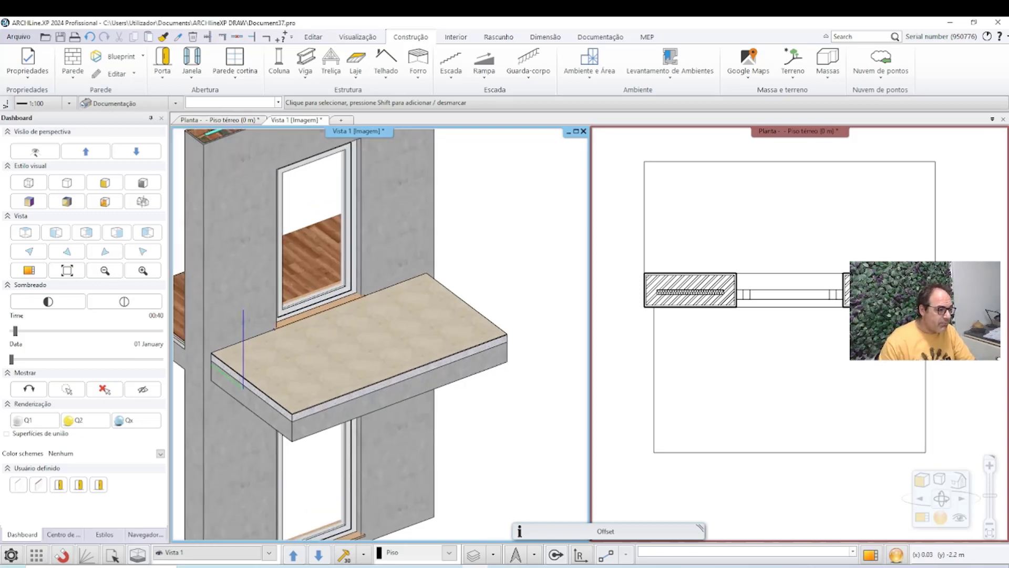
scroll(414, 386, "up", 2)
middle_click_drag(340, 338, 376, 294)
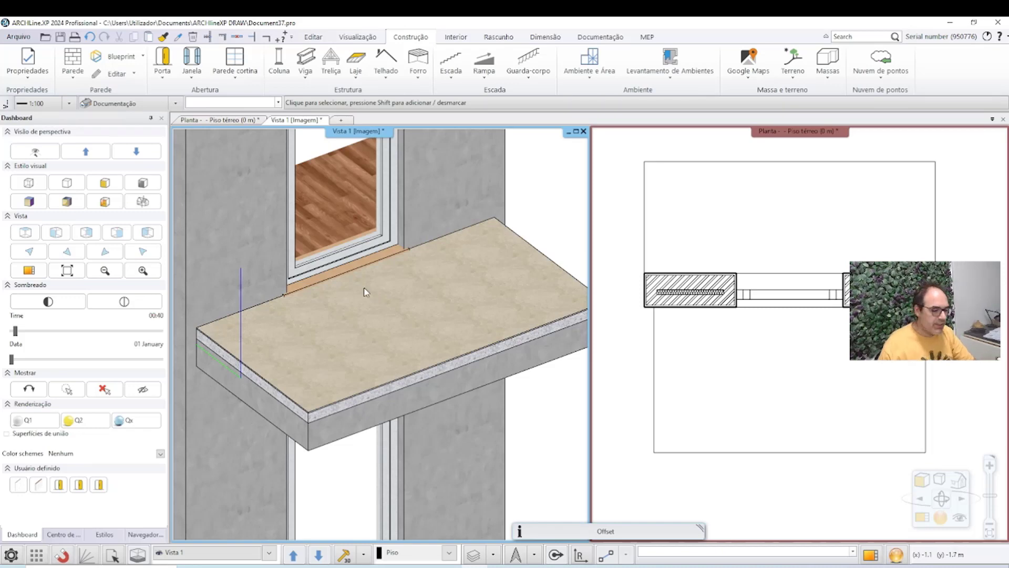
left_click(472, 555)
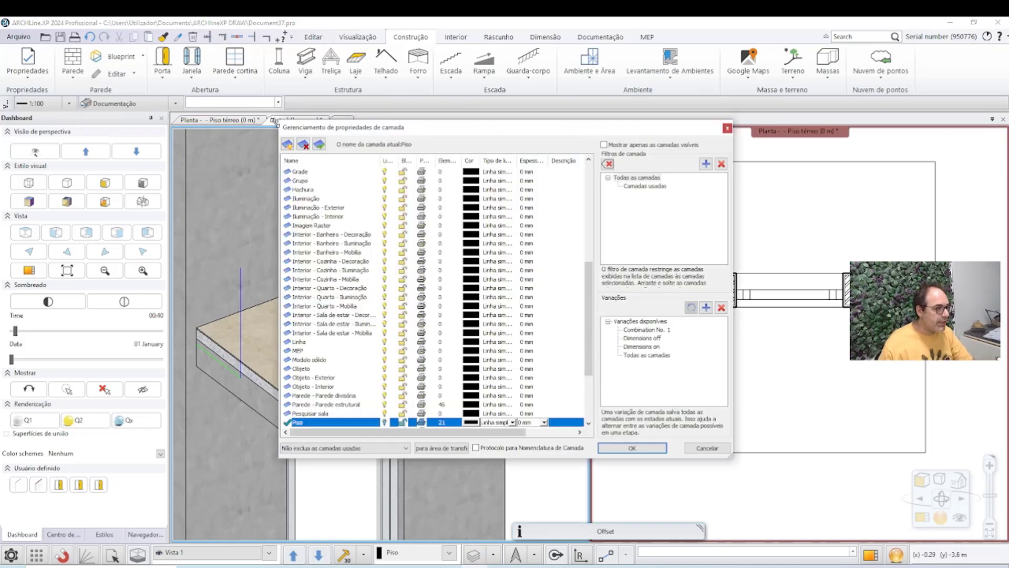
Create a new layer named 'Moldura pavimento' and confirm the layer manager with OK
left_click(287, 145)
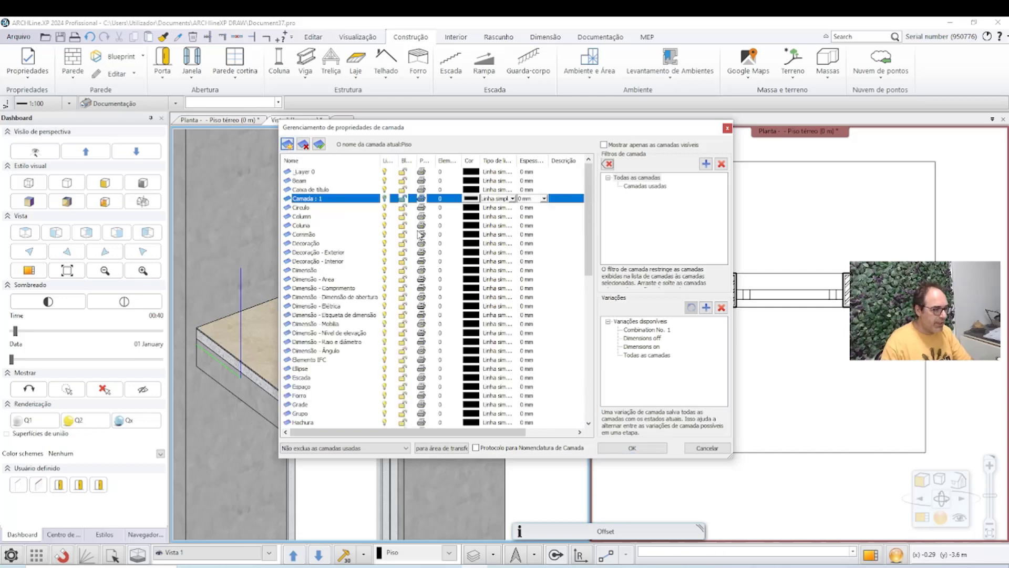
left_click(318, 200)
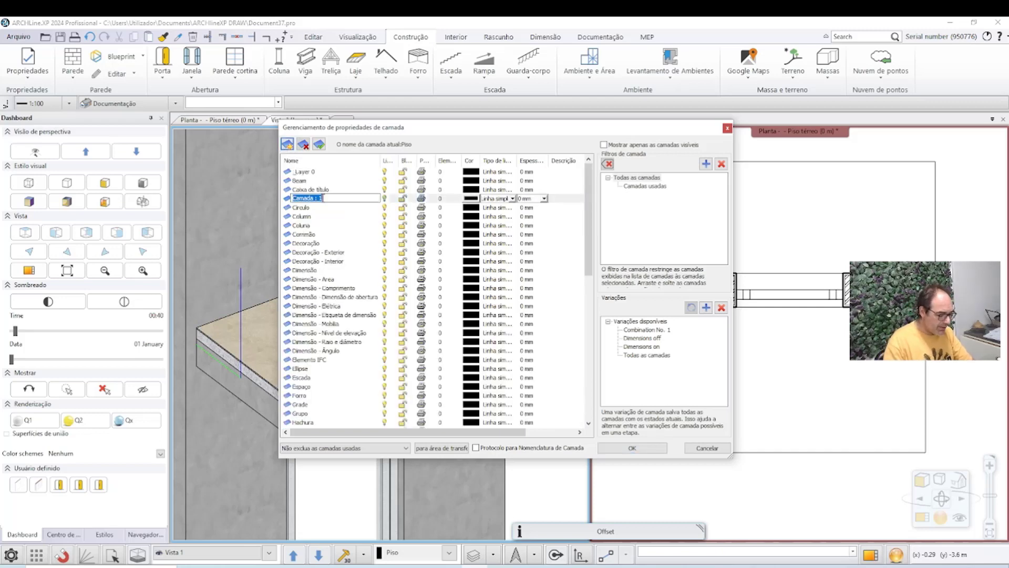
type("Mold")
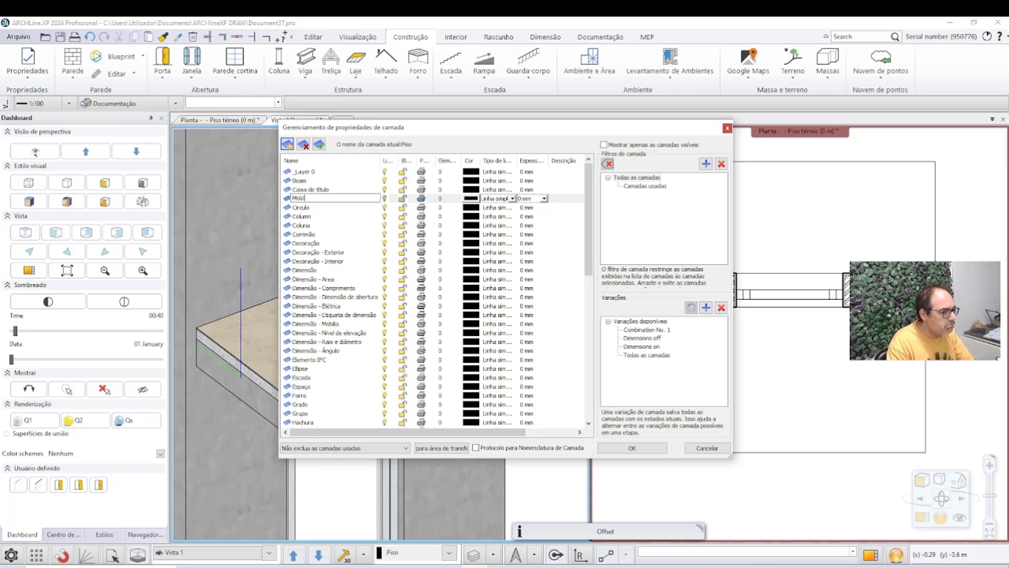
type("ura pavimento")
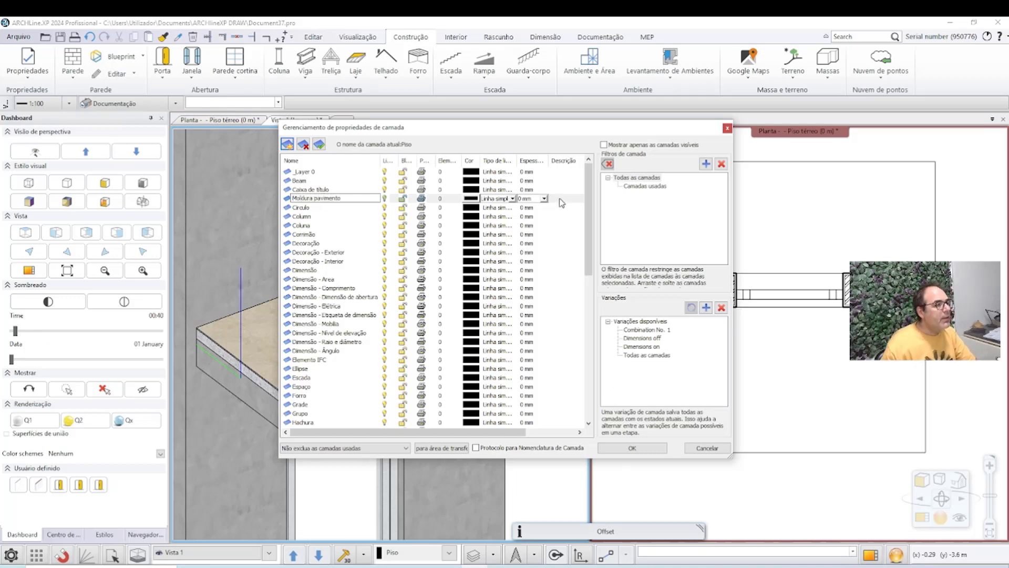
key("Return")
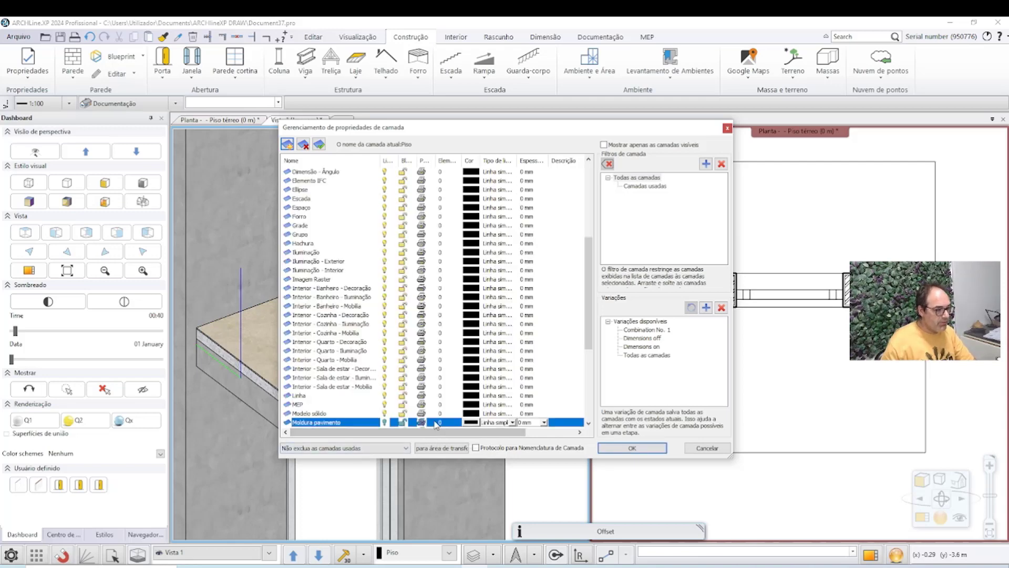
scroll(434, 421, "down", 1)
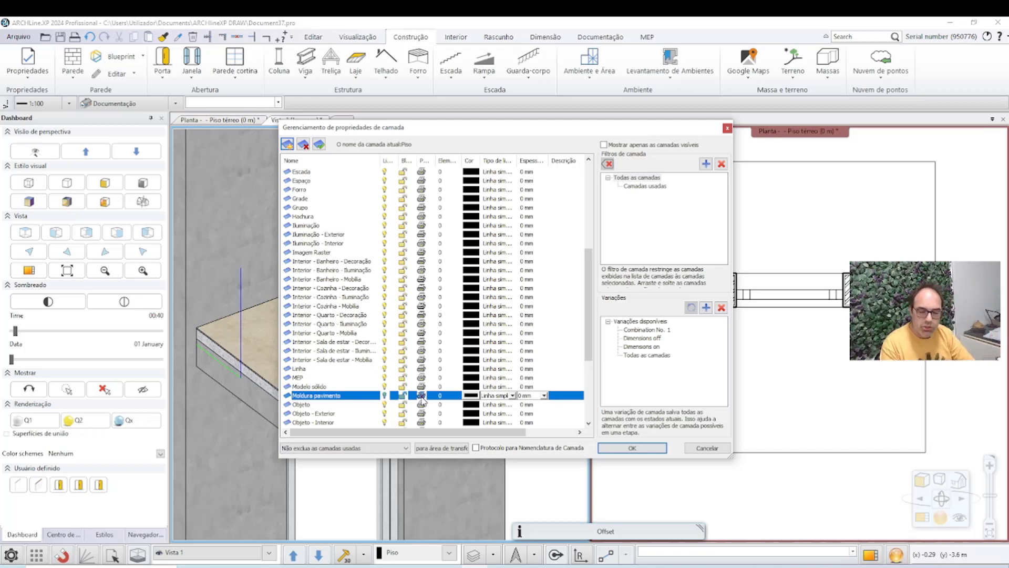
left_click(633, 448)
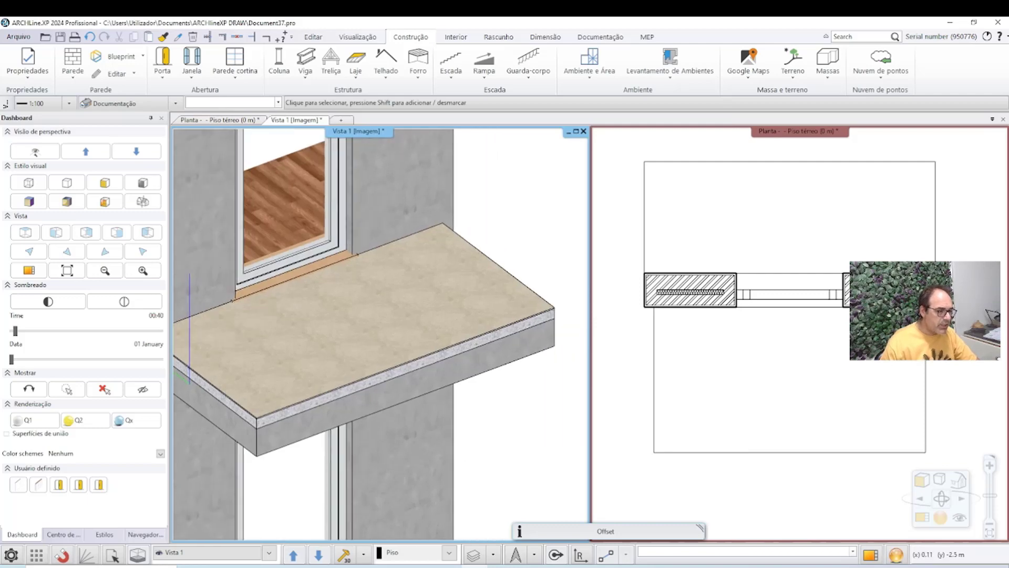
Select the cantilevered slab in the plan view, panned to show it whole
left_click(703, 416)
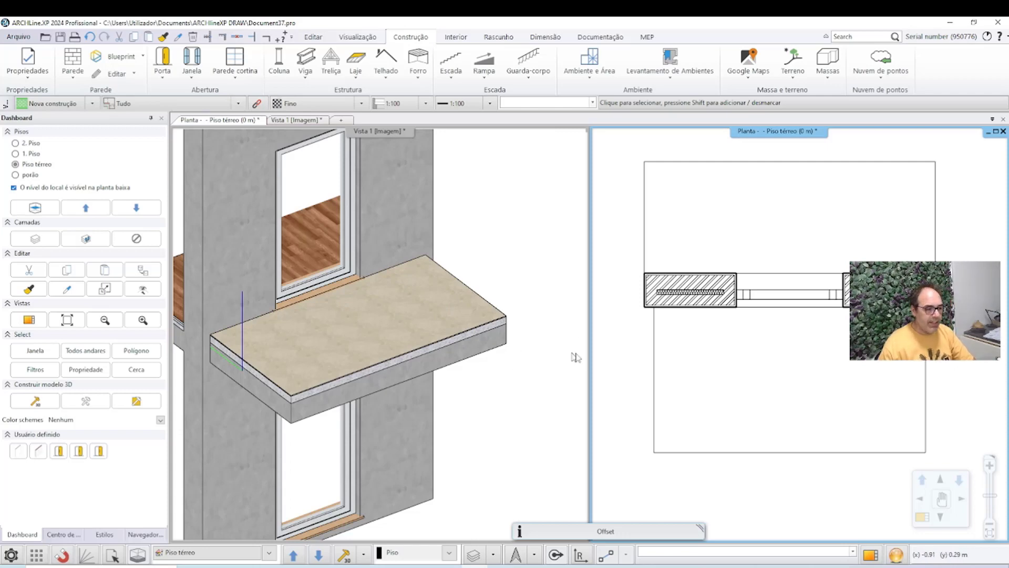
left_click(278, 332)
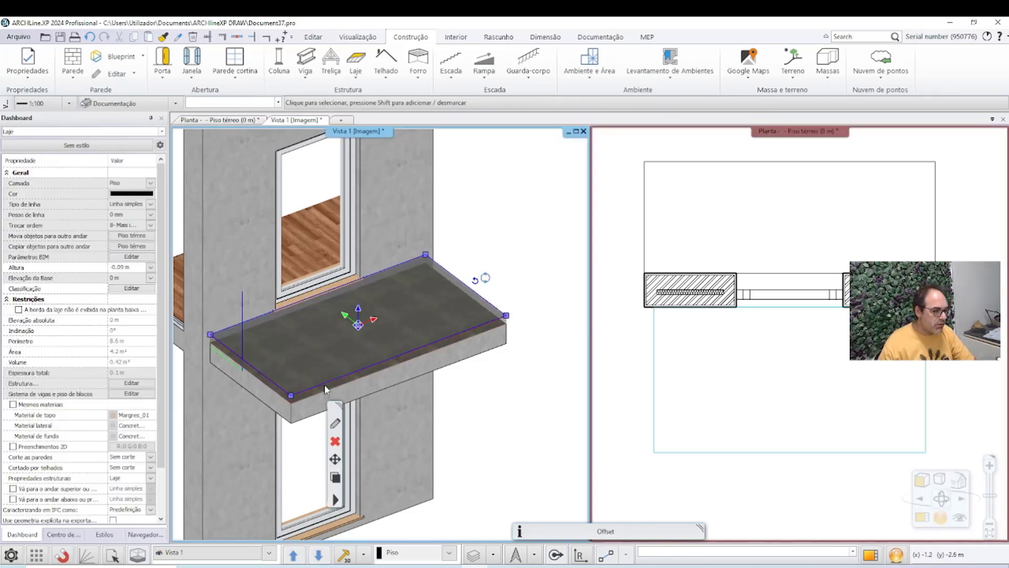
left_click(547, 336)
left_click(657, 394)
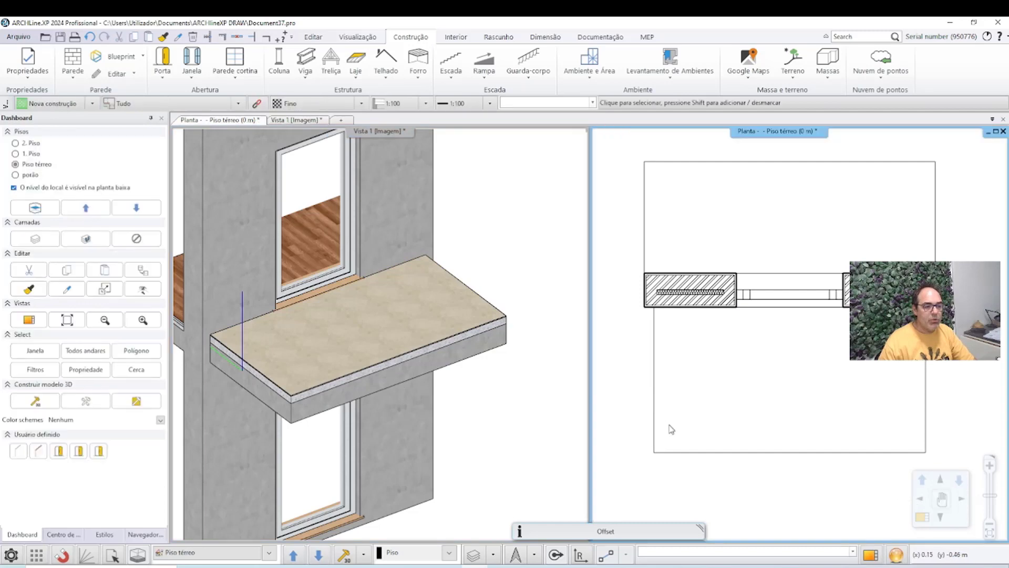
left_click(657, 439)
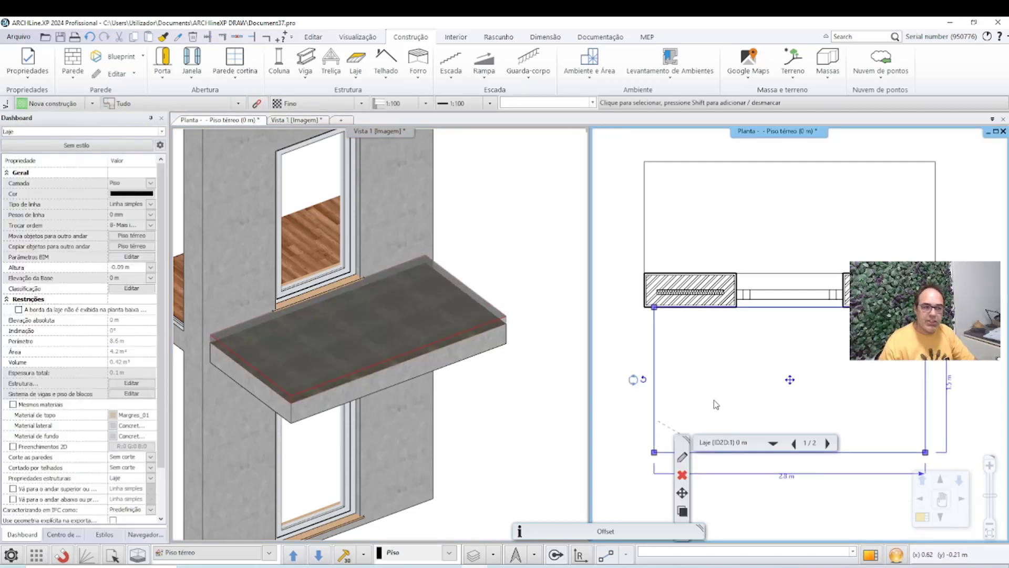
middle_click_drag(716, 395, 702, 363)
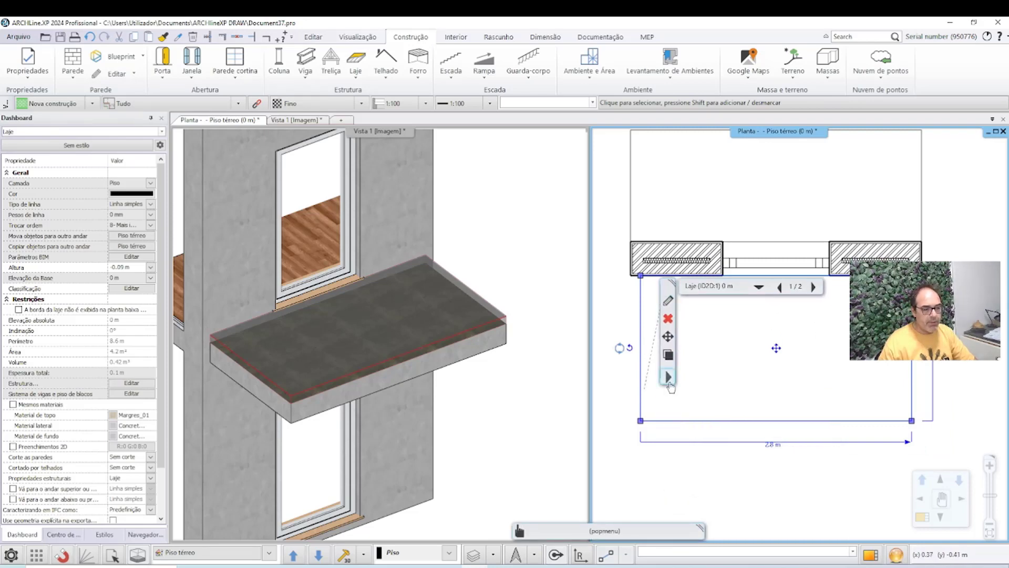
Slope the slab 1° about a reference line along its outer edge
left_click(669, 383)
mouse_move(730, 299)
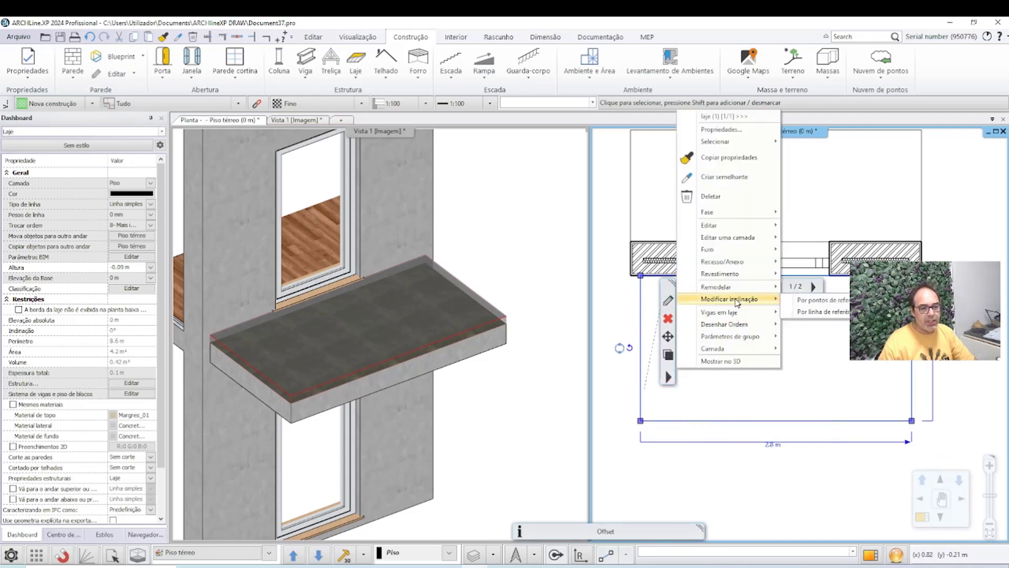
left_click(818, 314)
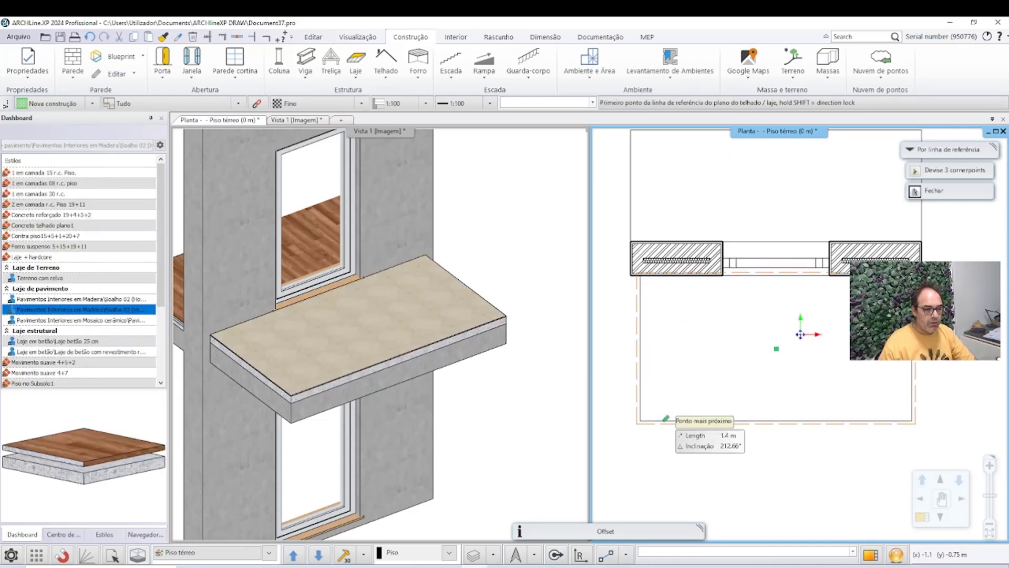
left_click(640, 421)
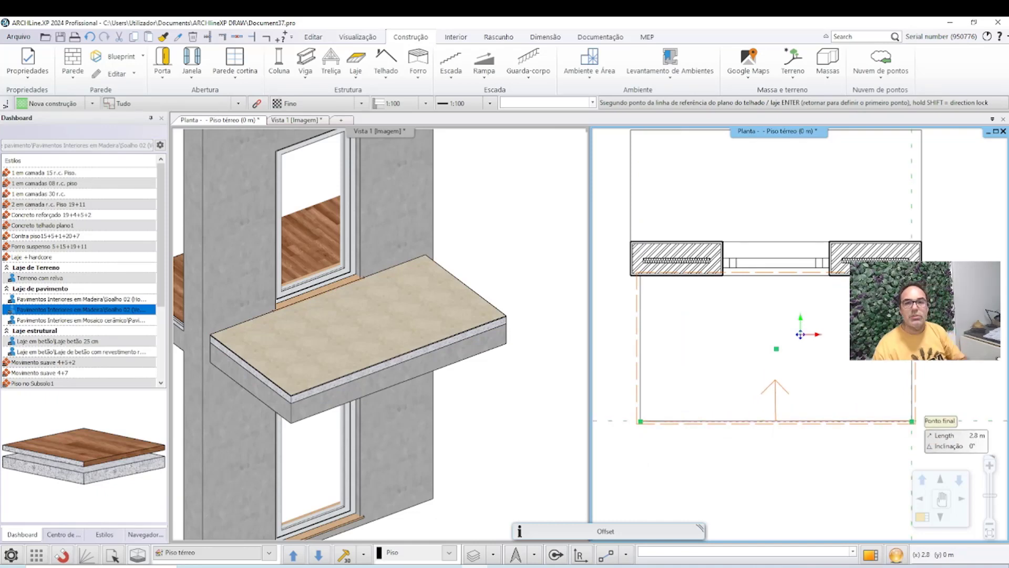
left_click(908, 420)
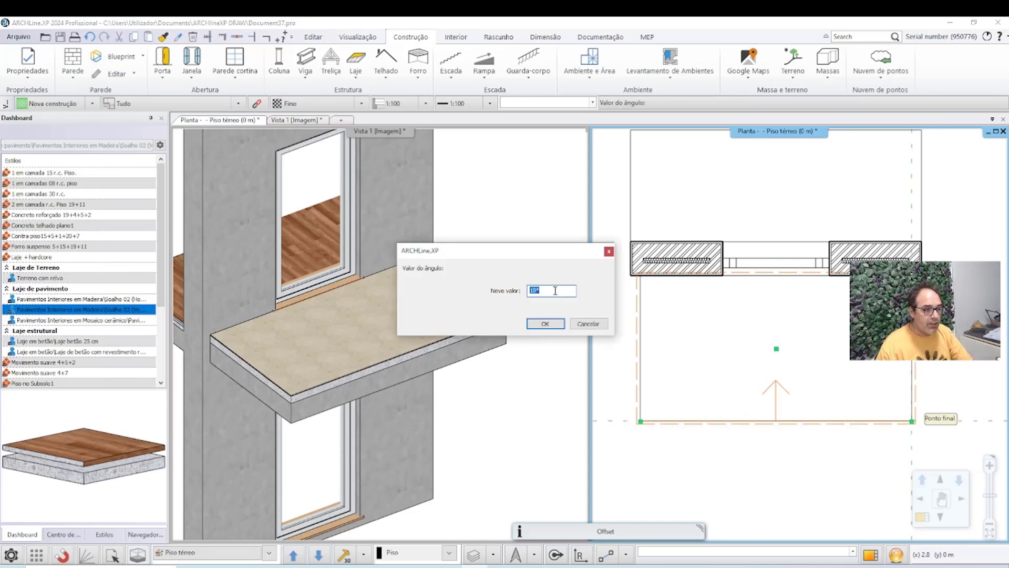
type("1")
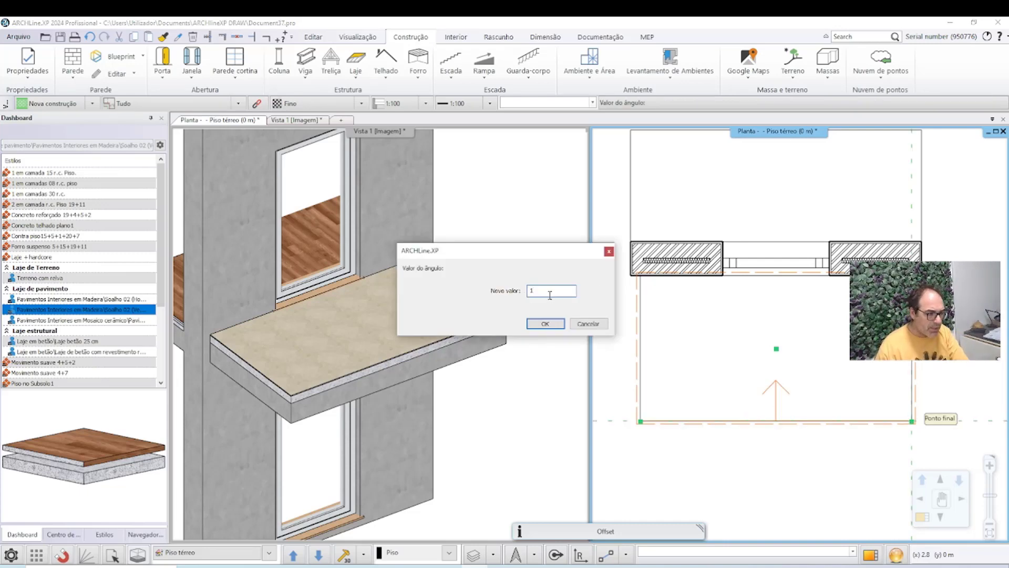
key("Return")
Zoom and orbit the 3D view to the slab's underside corner and select the slab
scroll(332, 360, "up", 2)
scroll(382, 322, "up", 3)
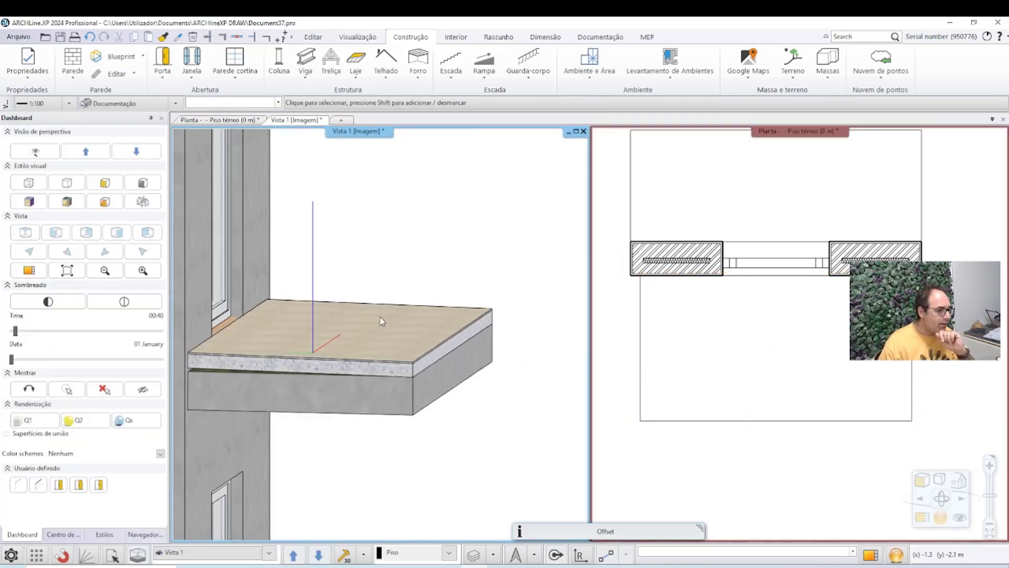
scroll(383, 321, "up", 2)
scroll(368, 337, "up", 2)
scroll(346, 331, "up", 2)
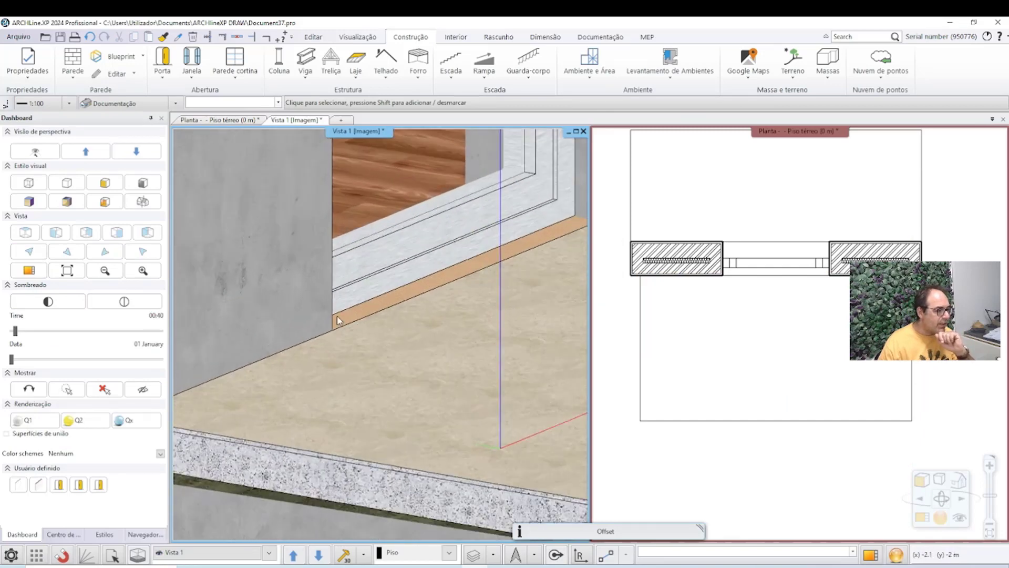
scroll(458, 276, "down", 2)
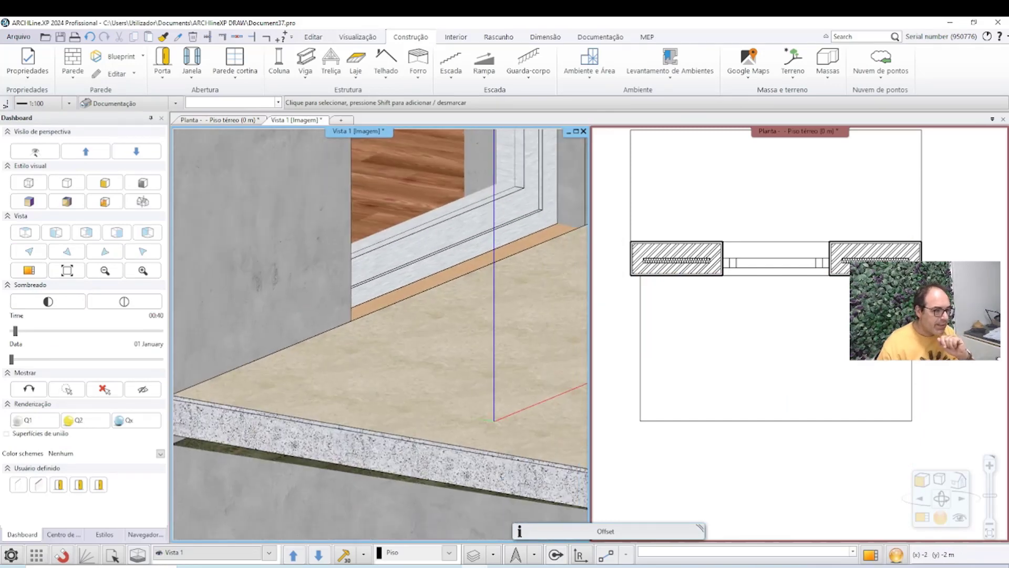
middle_click_drag(389, 342, 393, 324)
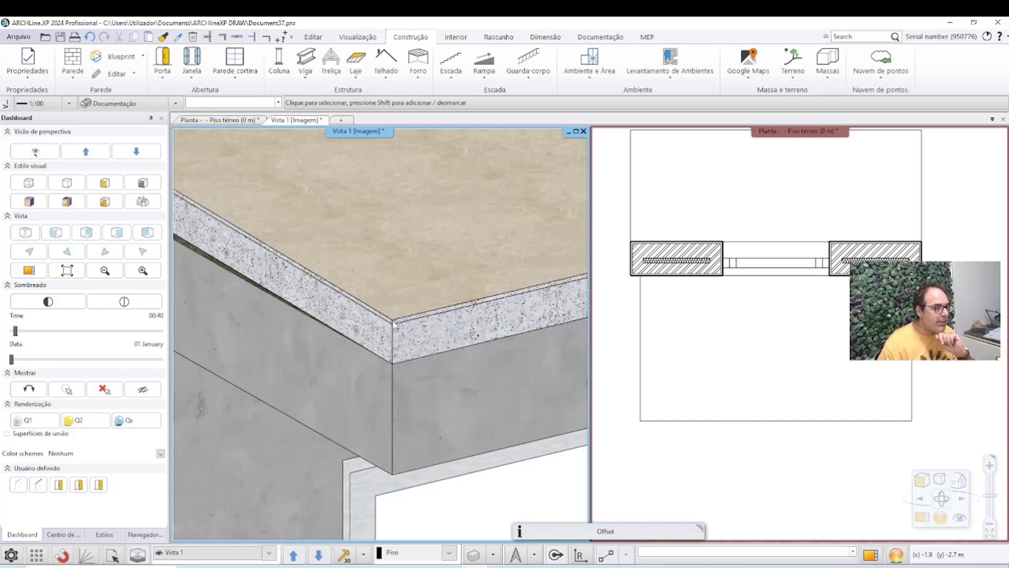
scroll(395, 326, "down", 2)
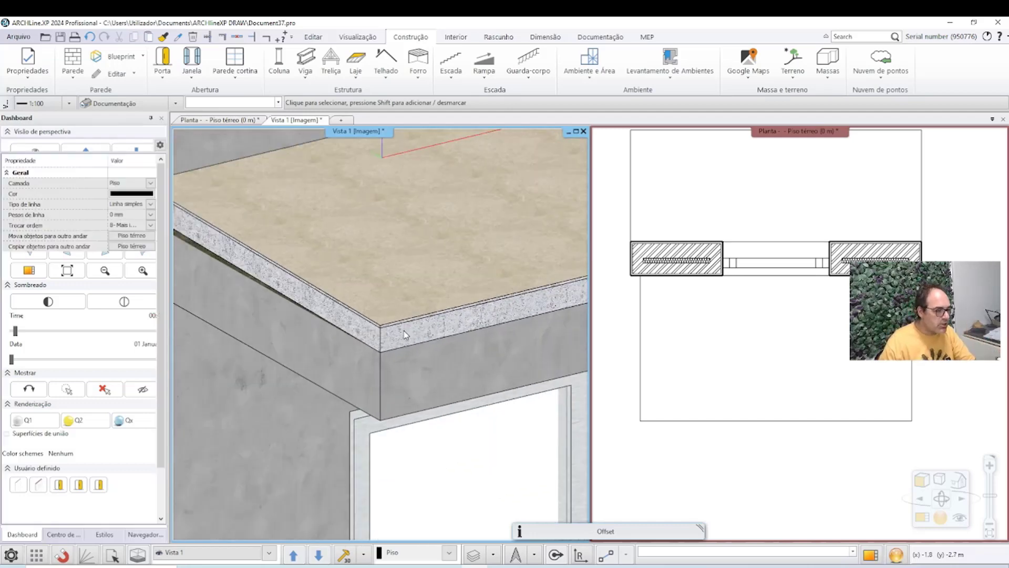
left_click(404, 334)
In the slab properties, adjust the concrete layer and set the base offset from floor to -0.05 m
left_click(428, 365)
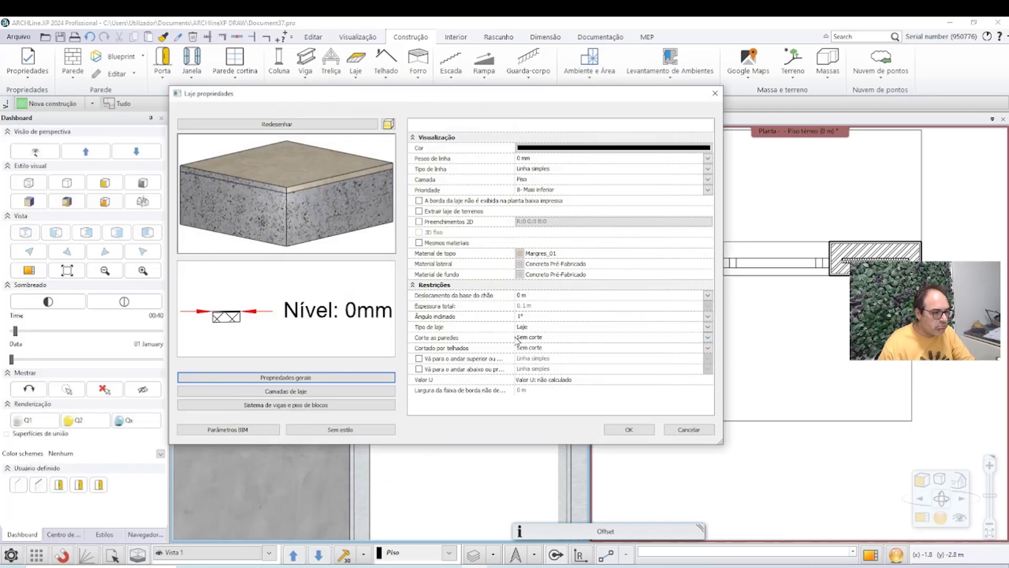
left_click(330, 392)
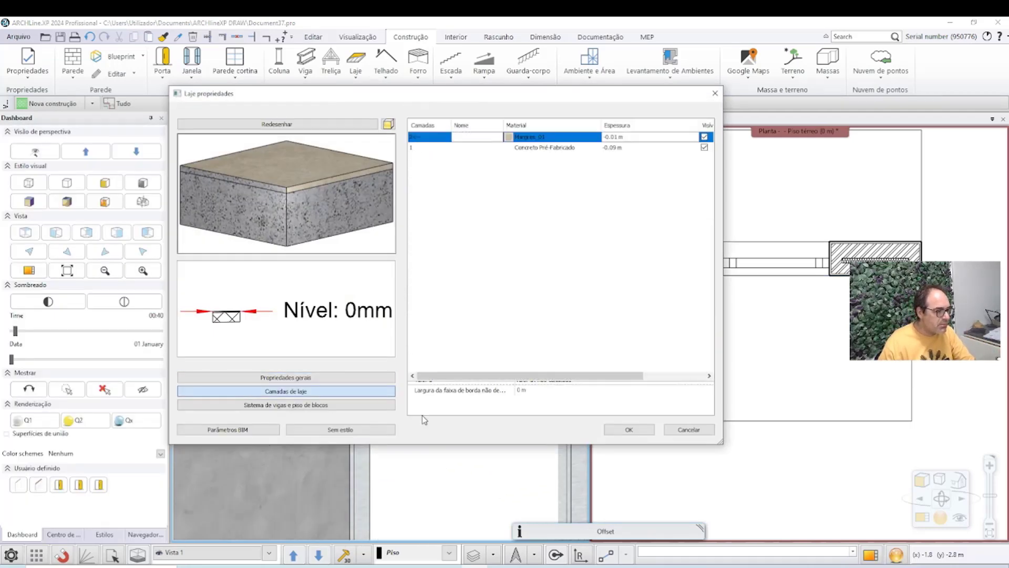
left_click(599, 149)
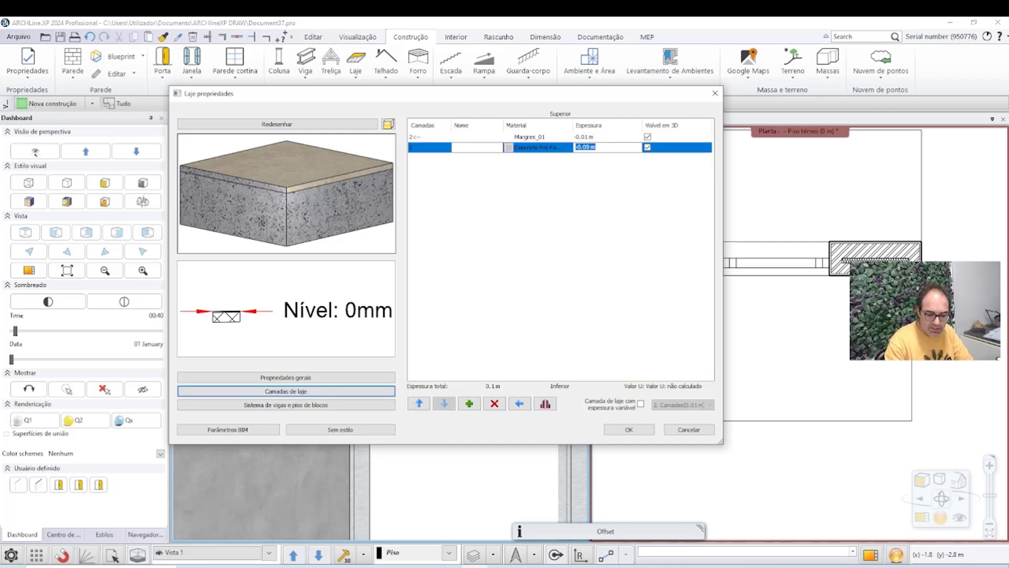
type("-")
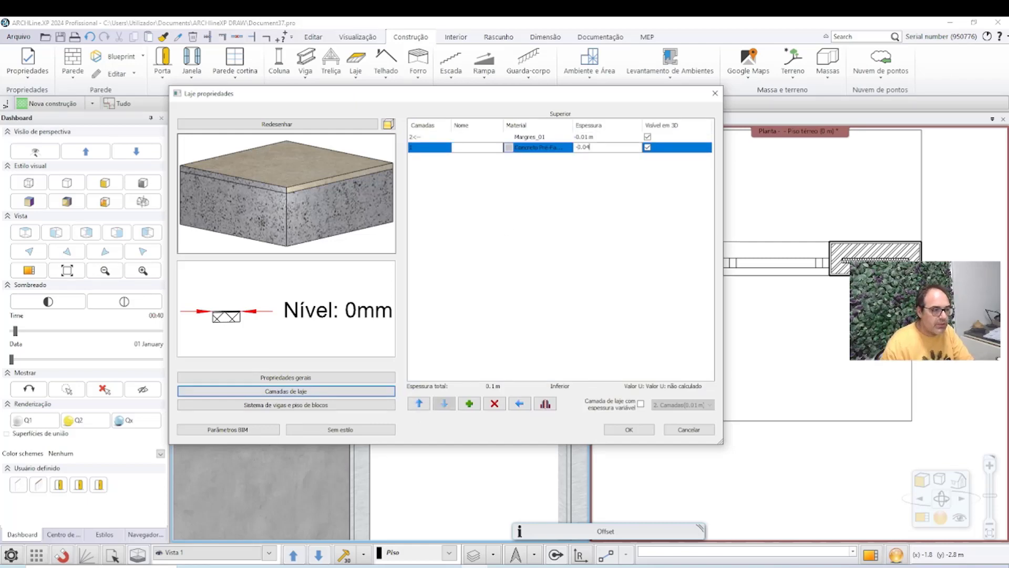
left_click(357, 378)
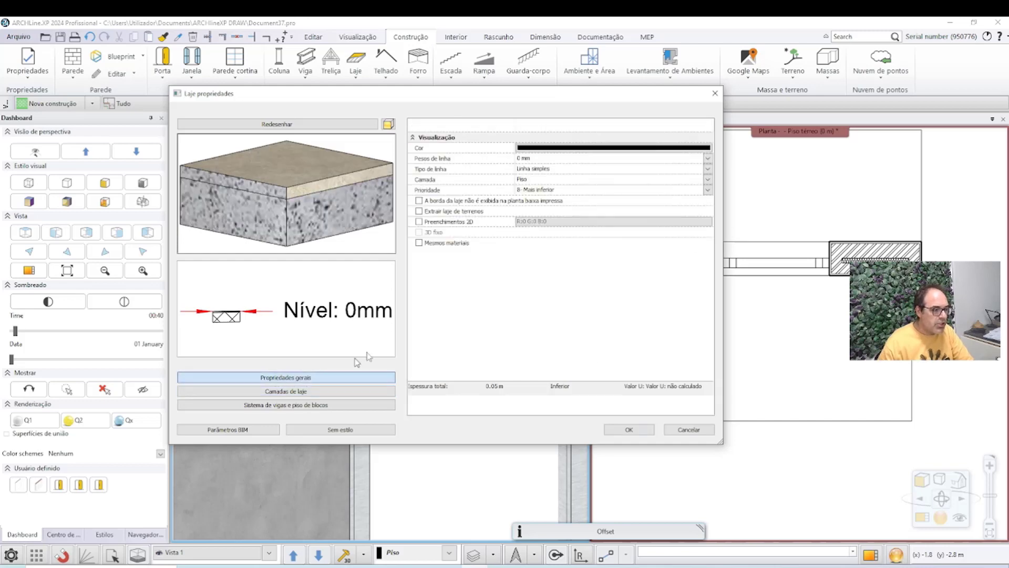
left_click(541, 295)
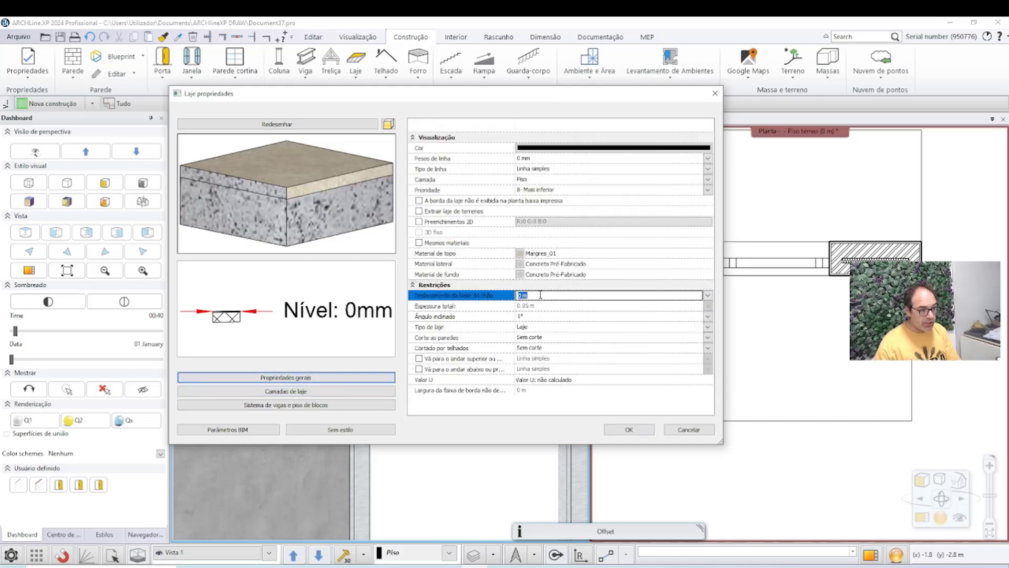
key("BackSpace")
type("-0.05")
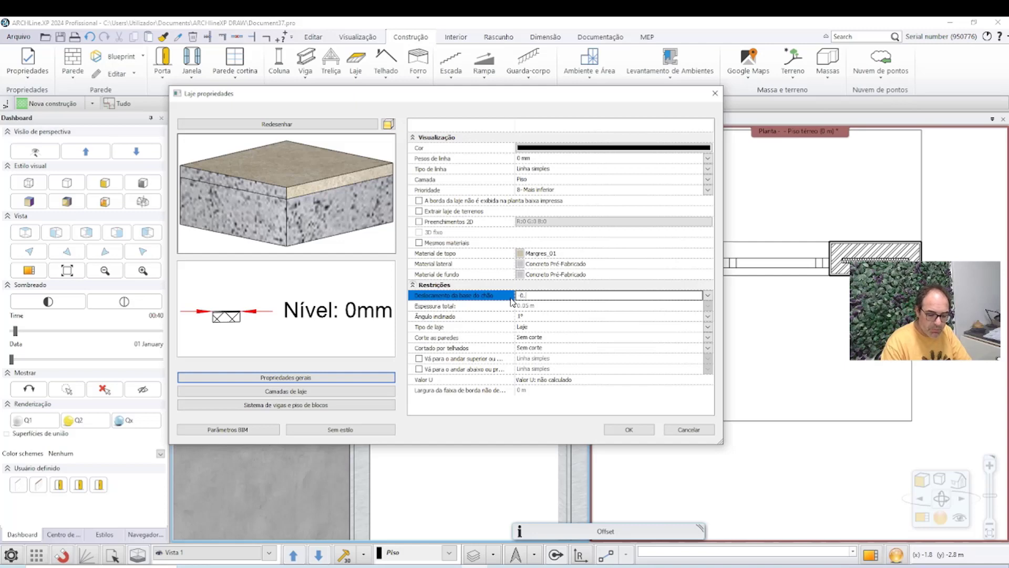
left_click(630, 430)
scroll(439, 334, "down", 2)
scroll(443, 260, "up", 3)
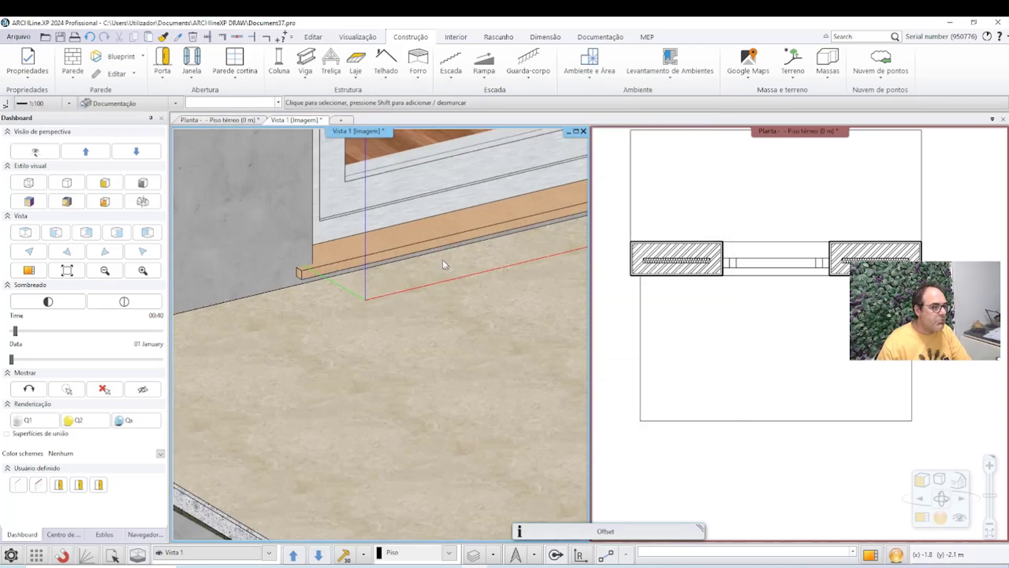
scroll(442, 259, "up", 2)
scroll(355, 282, "up", 2)
scroll(355, 282, "up", 2)
scroll(357, 322, "up", 1)
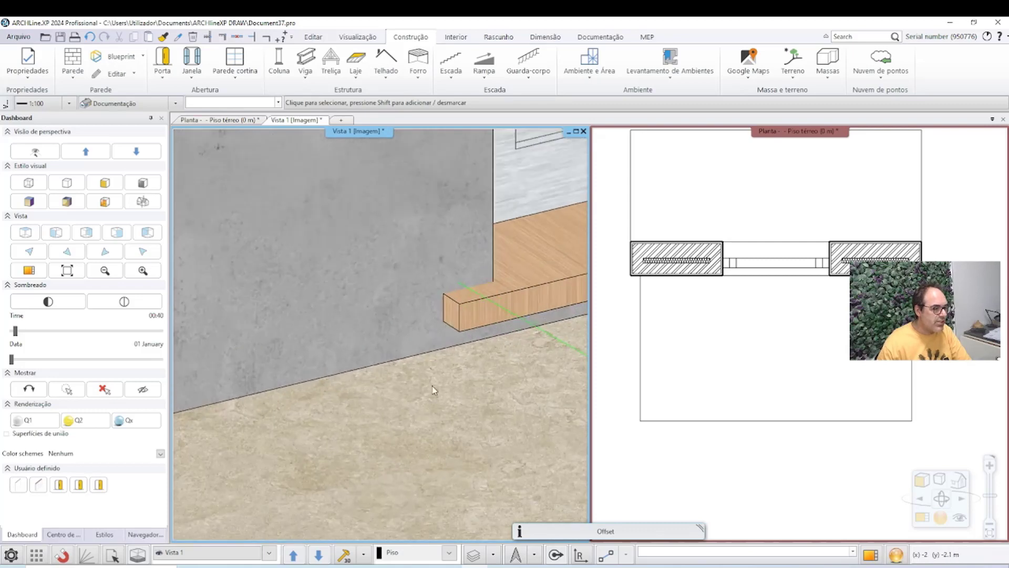
scroll(483, 299, "down", 1)
scroll(415, 346, "down", 2)
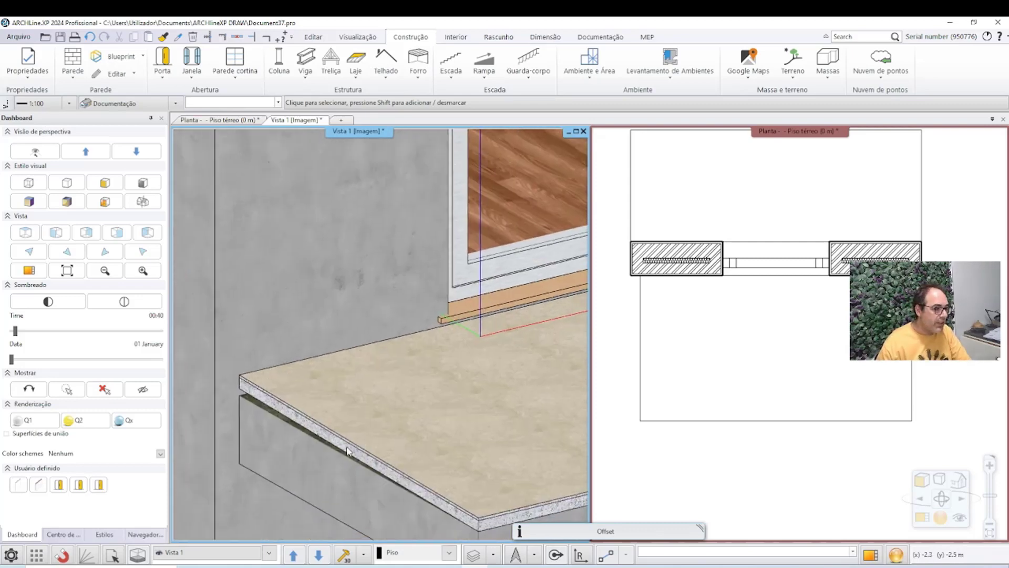
scroll(382, 452, "down", 1)
scroll(382, 452, "down", 1)
scroll(357, 401, "up", 1)
scroll(336, 336, "down", 1)
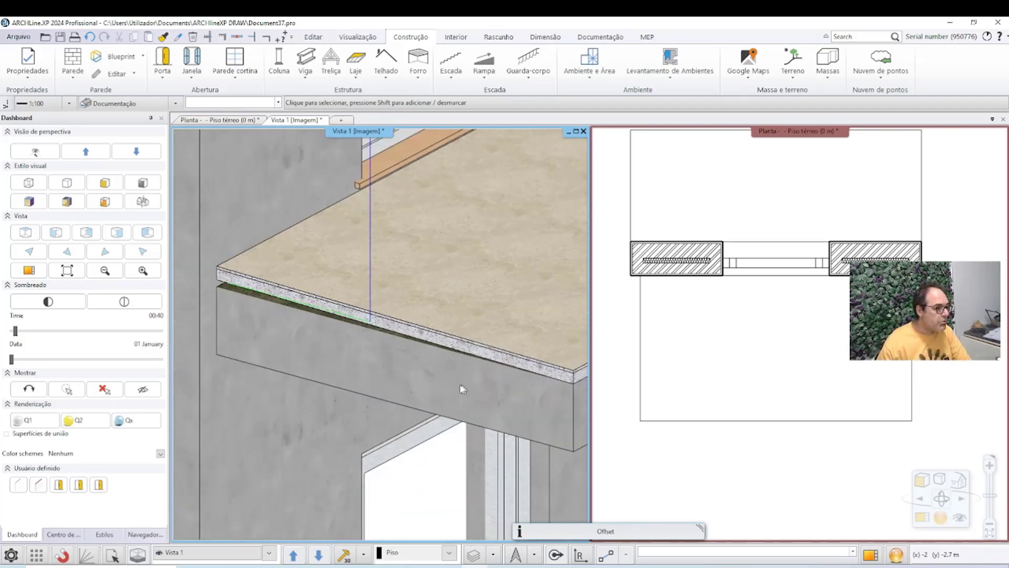
scroll(322, 294, "up", 1)
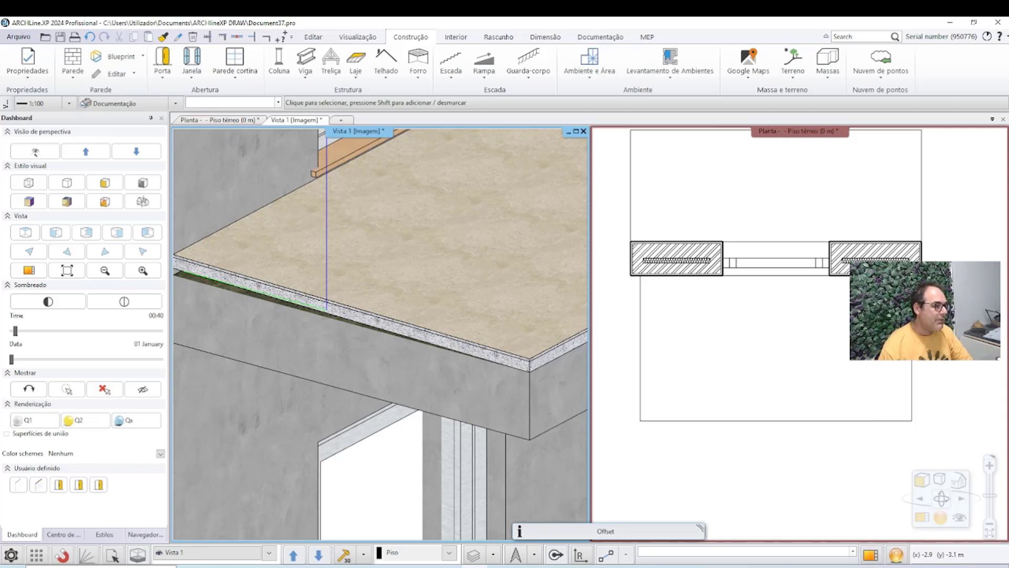
mouse_move(520, 295)
middle_mouse_down()
mouse_move(484, 330)
mouse_move(389, 307)
middle_mouse_up()
In the slab's layer settings, enable variable thickness on the 1. Camadas (0.04 m) layer
left_click(379, 304)
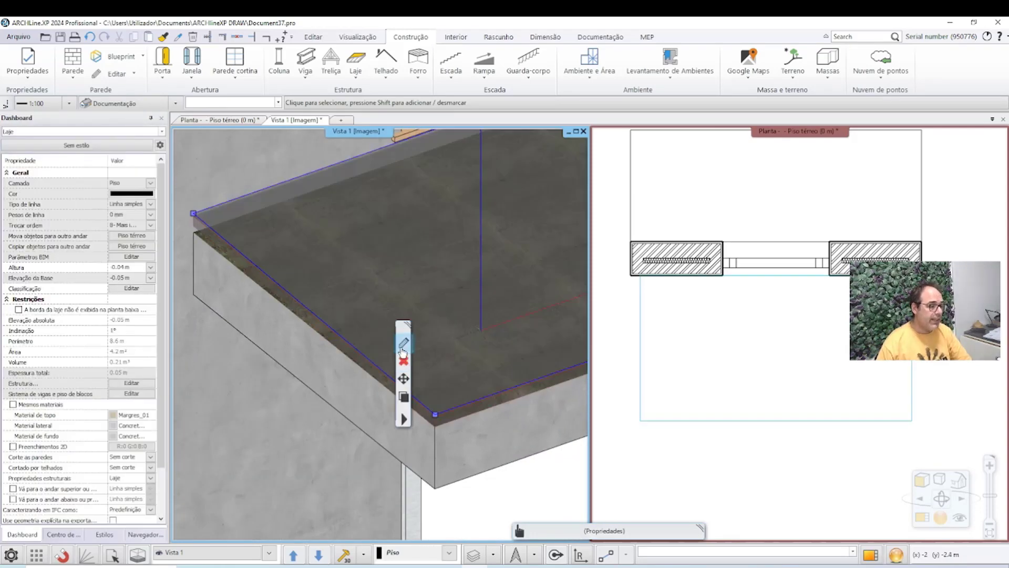
left_click(403, 344)
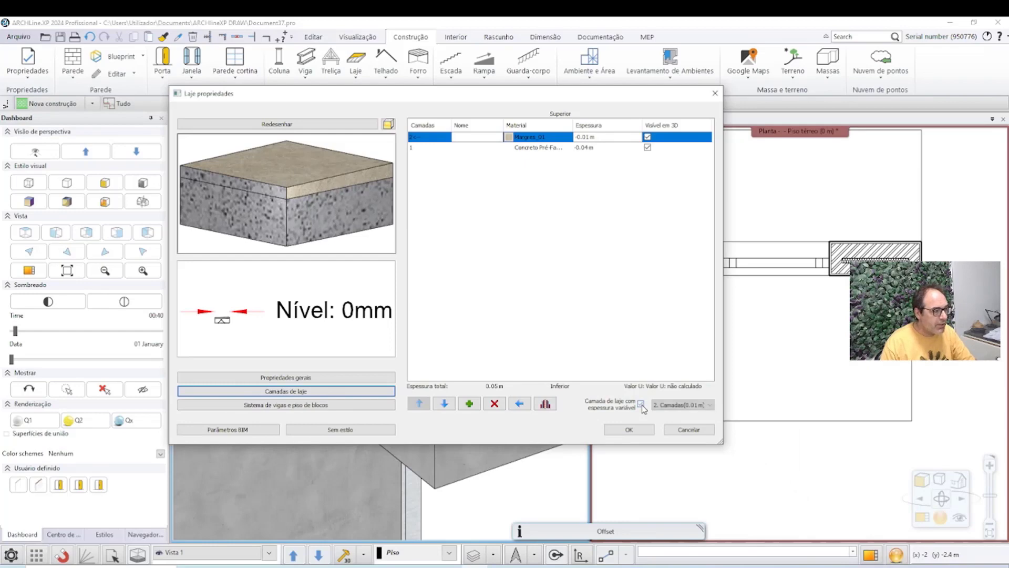
left_click(640, 403)
mouse_move(324, 219)
left_mouse_down()
mouse_move(307, 184)
mouse_move(280, 187)
left_mouse_up()
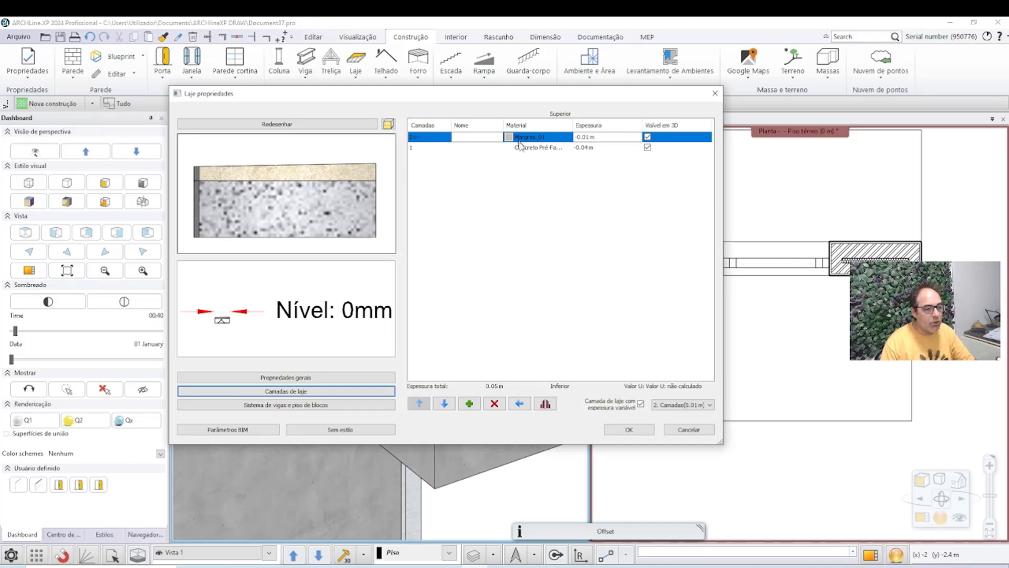
left_click(670, 406)
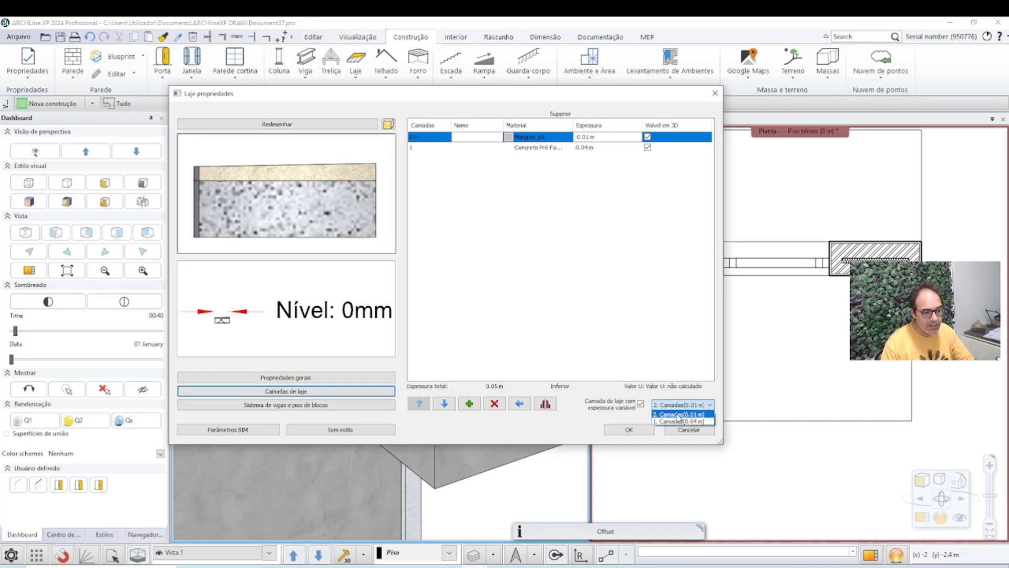
left_click(678, 421)
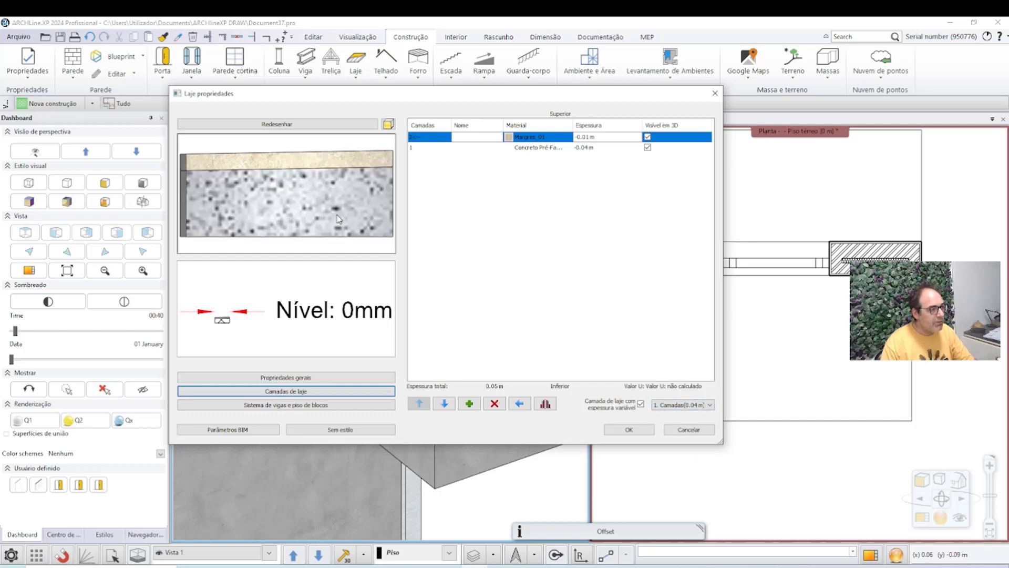
left_click_drag(338, 219, 364, 223)
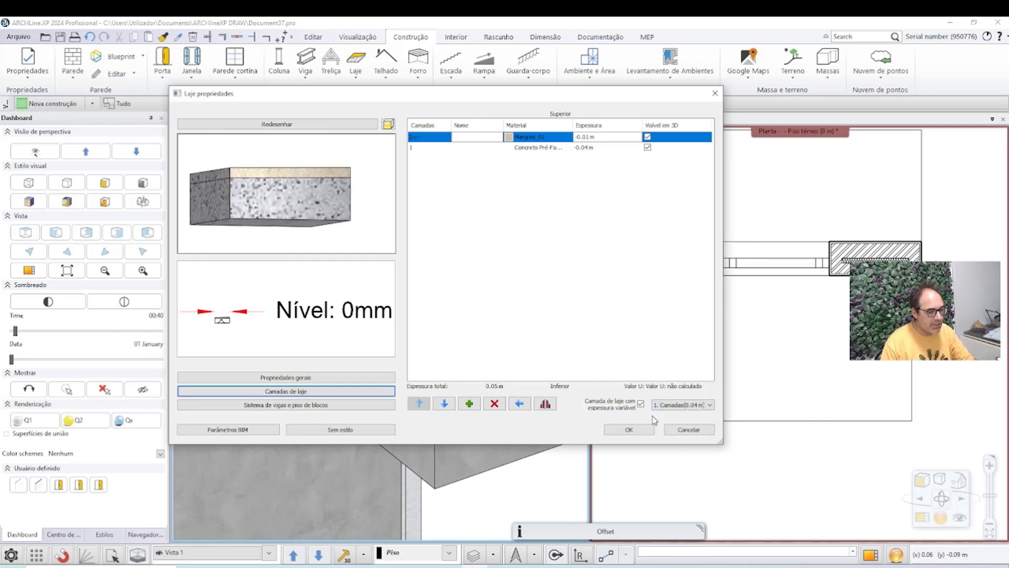
left_click(629, 430)
Orbit the 3D view to inspect the sloped slab's corner and left end
scroll(430, 212, "up", 2)
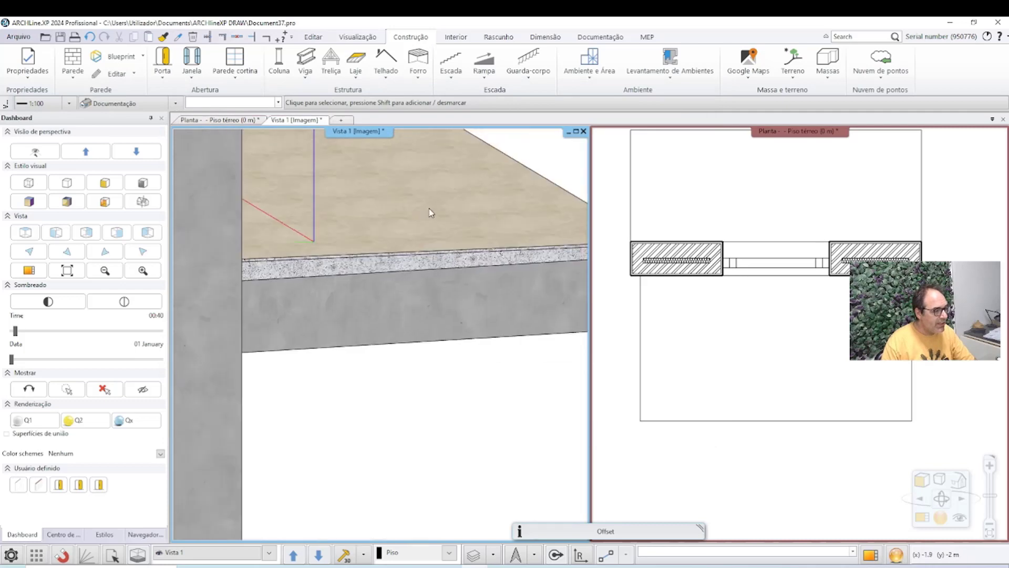
scroll(430, 212, "down", 2)
middle_click_drag(373, 191, 344, 300)
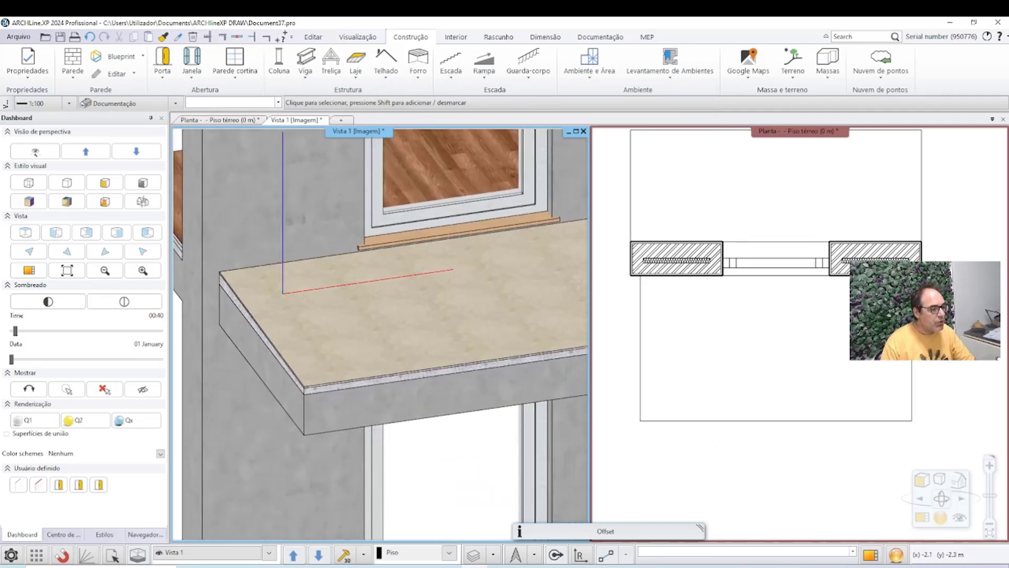
middle_click_drag(283, 293, 309, 381)
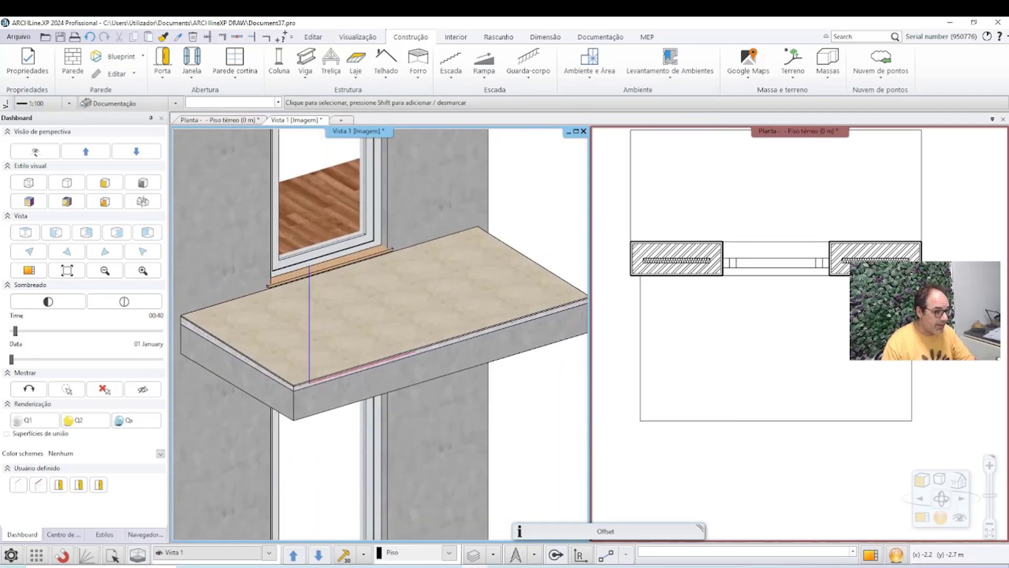
scroll(343, 332, "down", 1)
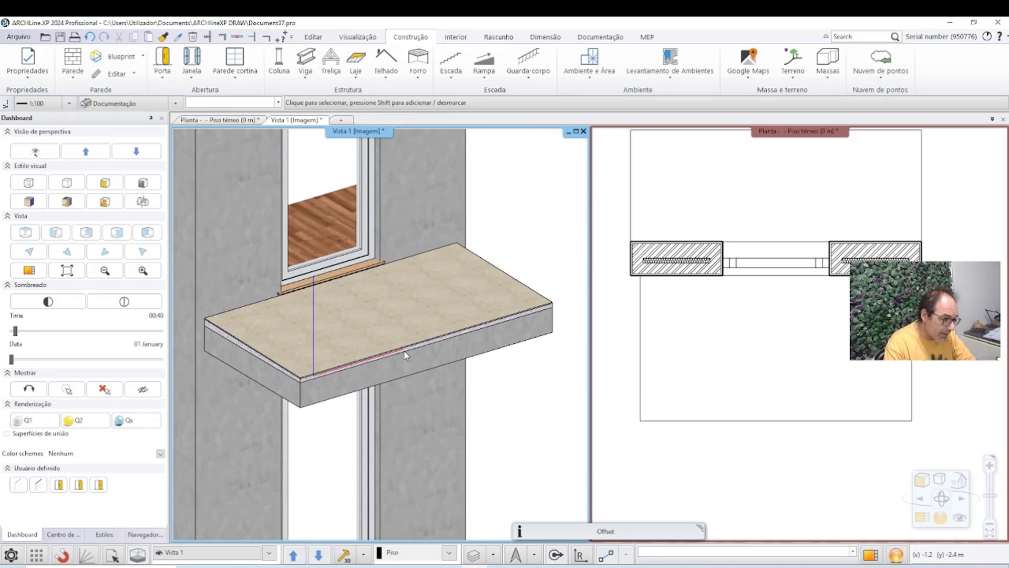
scroll(389, 350, "up", 3)
scroll(376, 344, "up", 3)
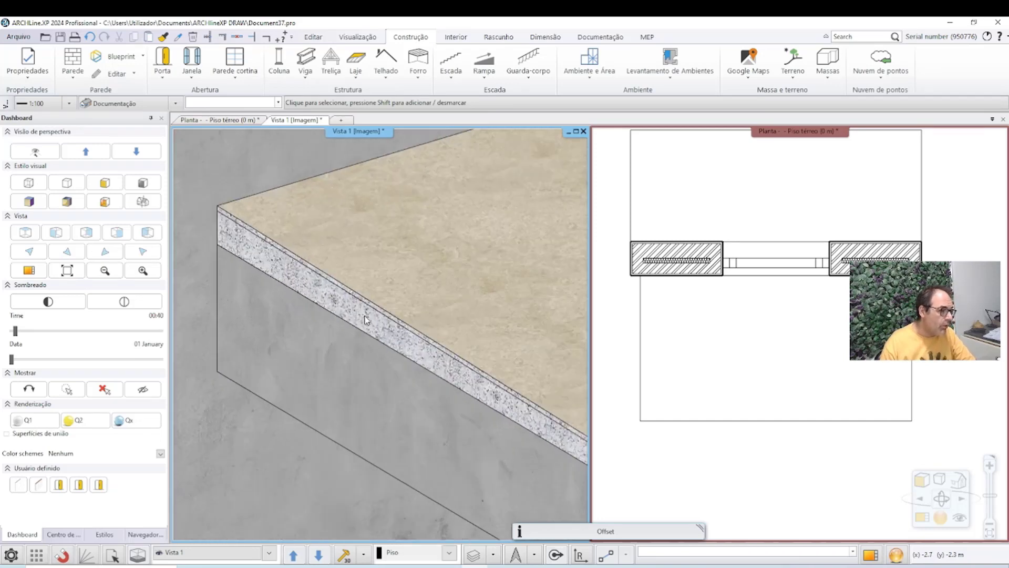
scroll(368, 339, "up", 1)
left_click(368, 340)
scroll(400, 247, "down", 2)
scroll(378, 280, "down", 2)
scroll(462, 282, "down", 1)
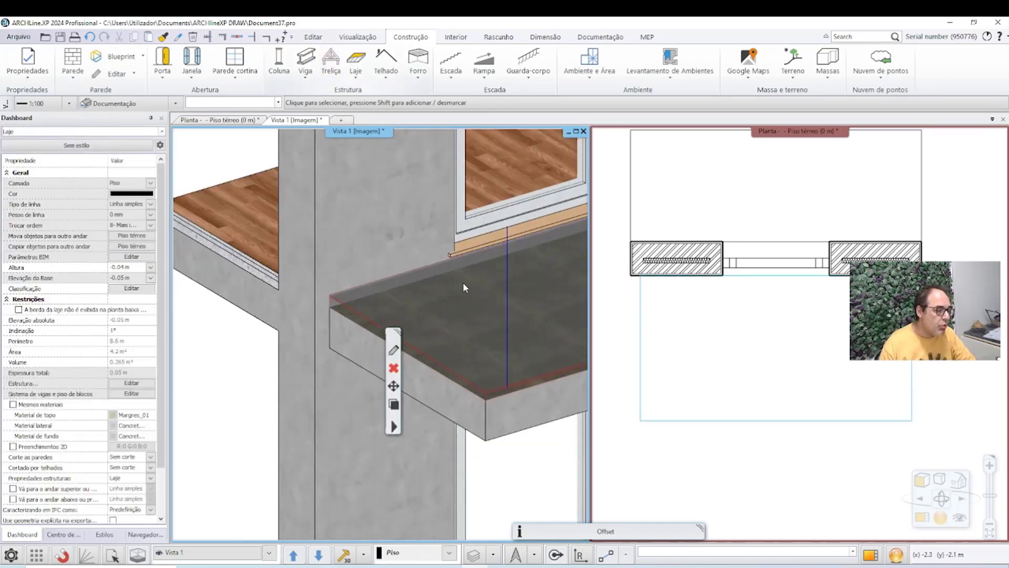
middle_click_drag(347, 264, 294, 250)
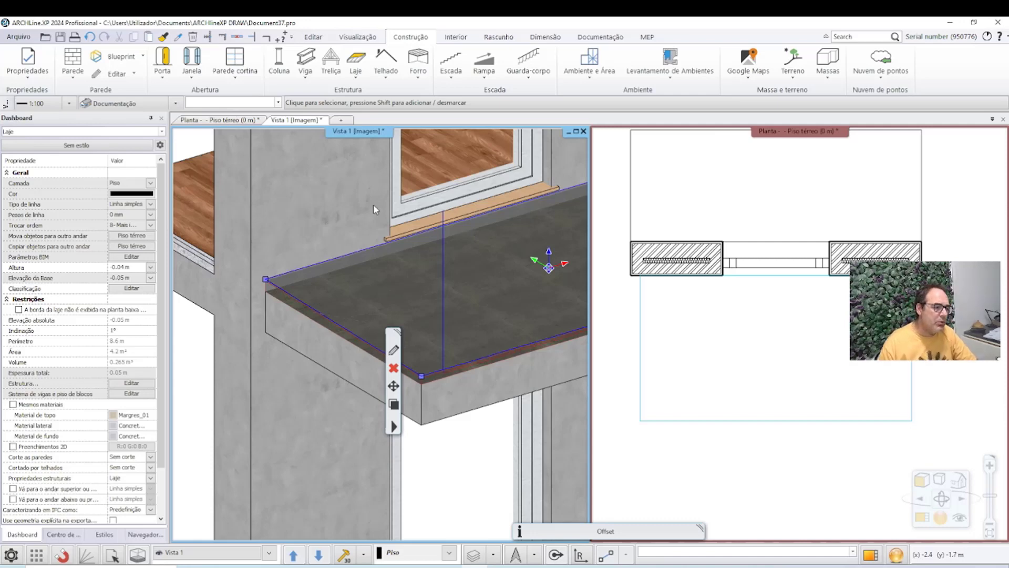
left_click(667, 320)
left_click(706, 490)
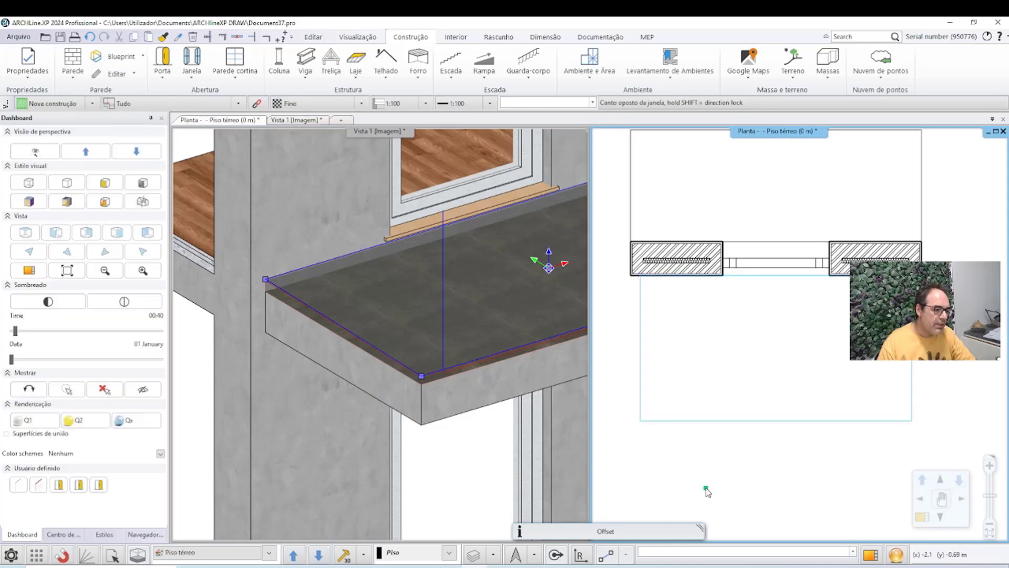
left_click(349, 279)
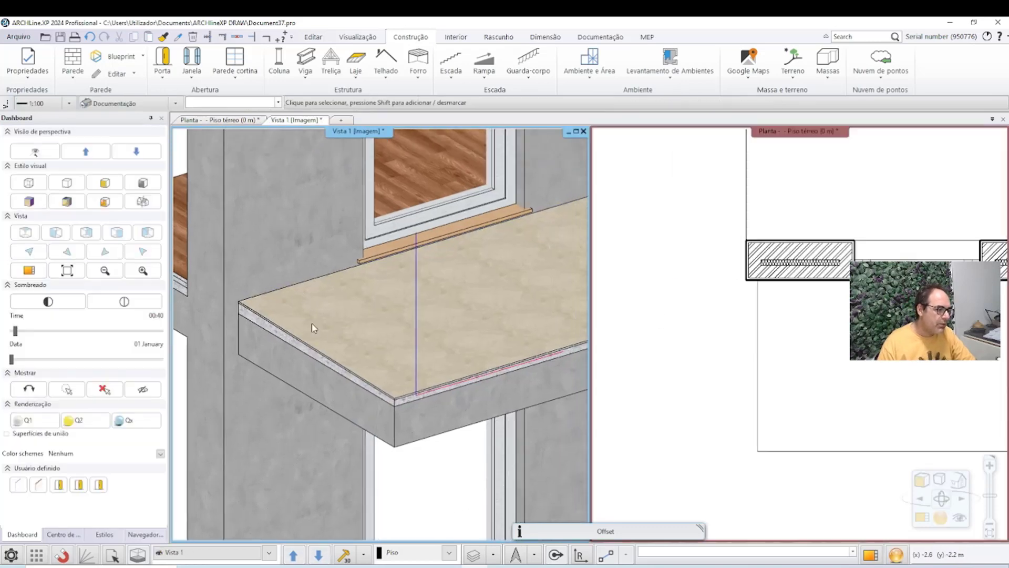
scroll(379, 371, "down", 2)
scroll(421, 371, "down", 1)
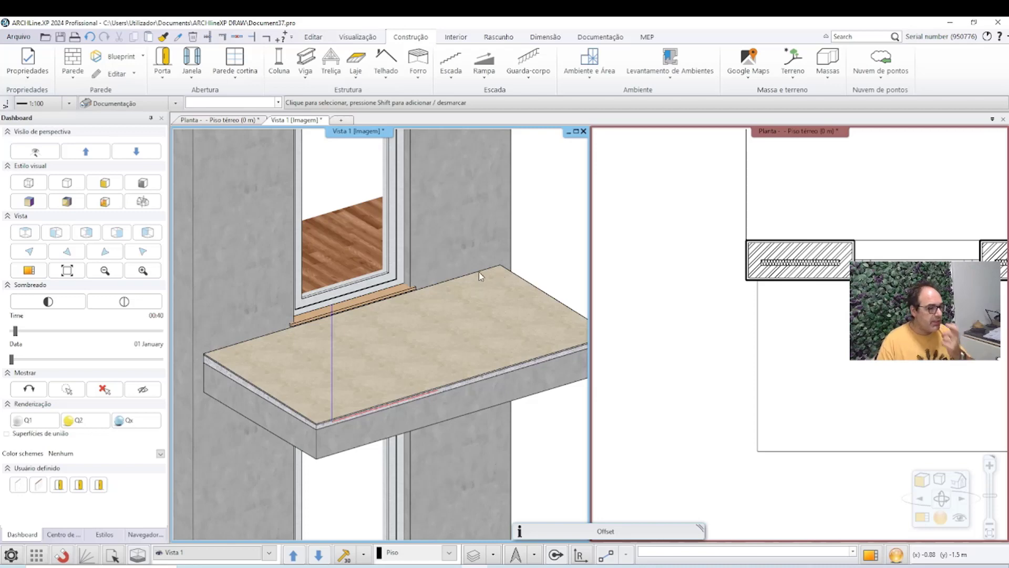
Apply the offset to the slab's edge from its edit options
left_click(772, 432)
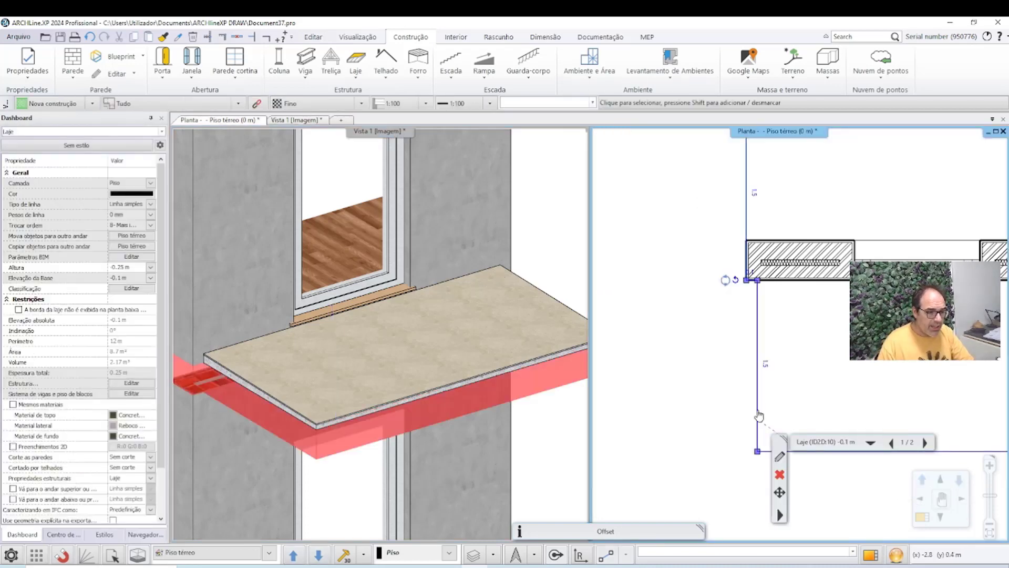
left_click(778, 418)
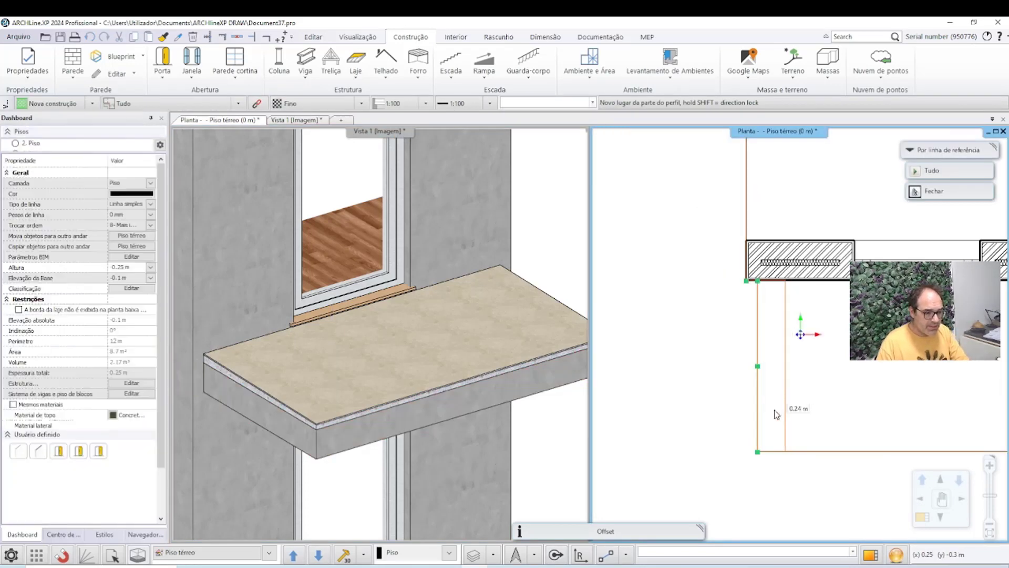
left_click(777, 415)
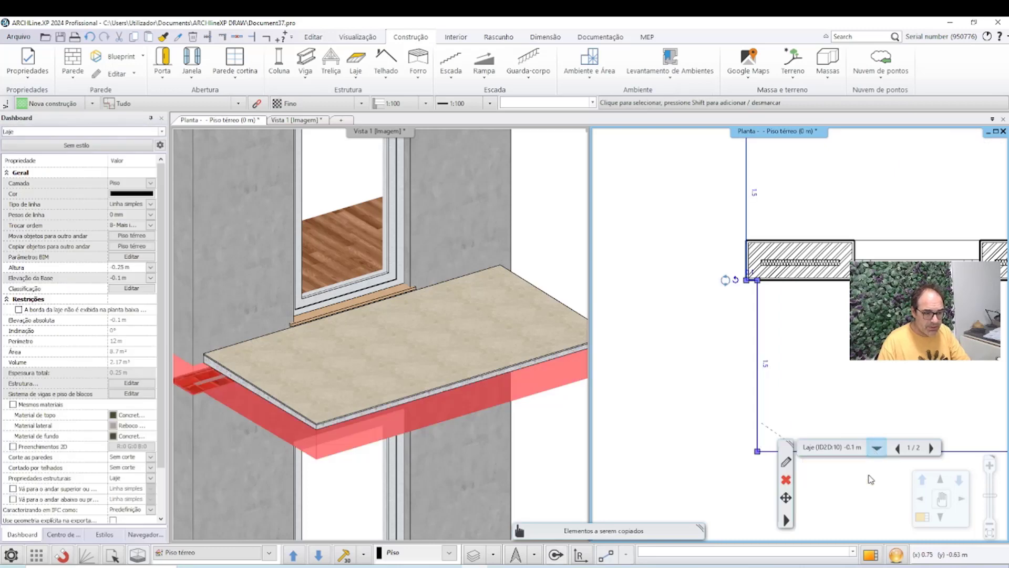
left_click(786, 462)
left_click(797, 342)
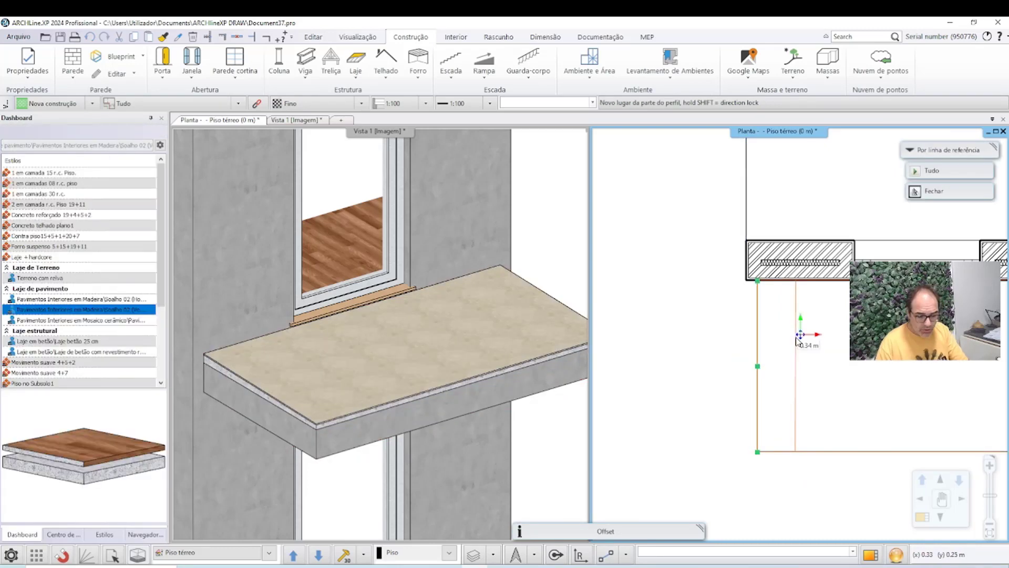
left_click(800, 336)
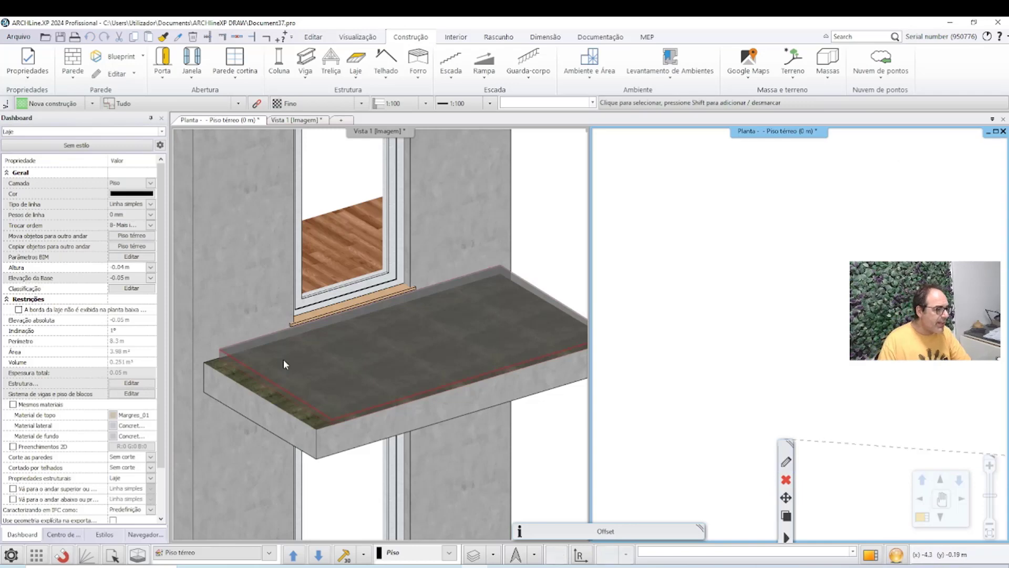
Zoom-window onto the slab's front edge in 3D and return to the plan view
left_click(555, 227)
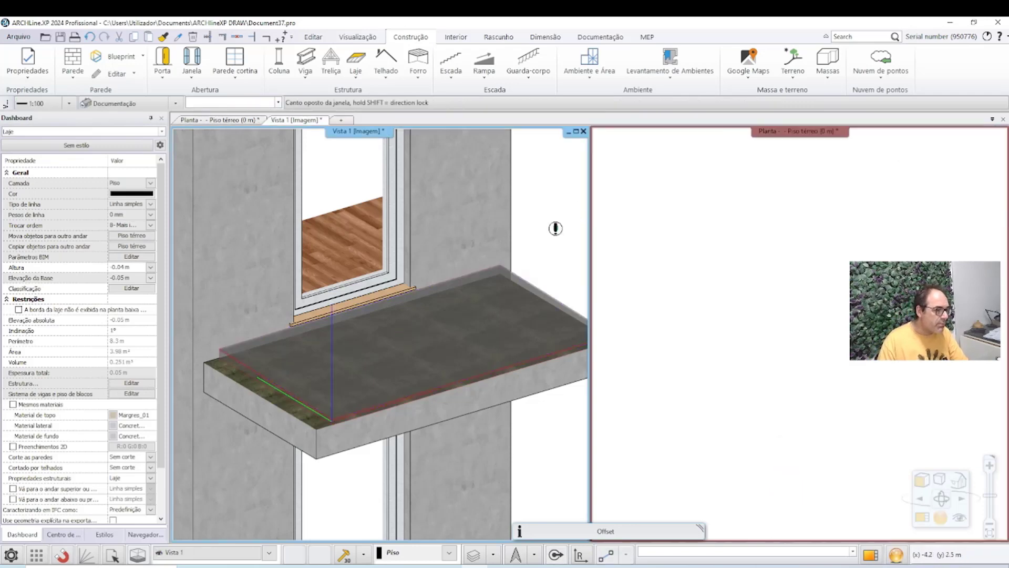
left_click(308, 349)
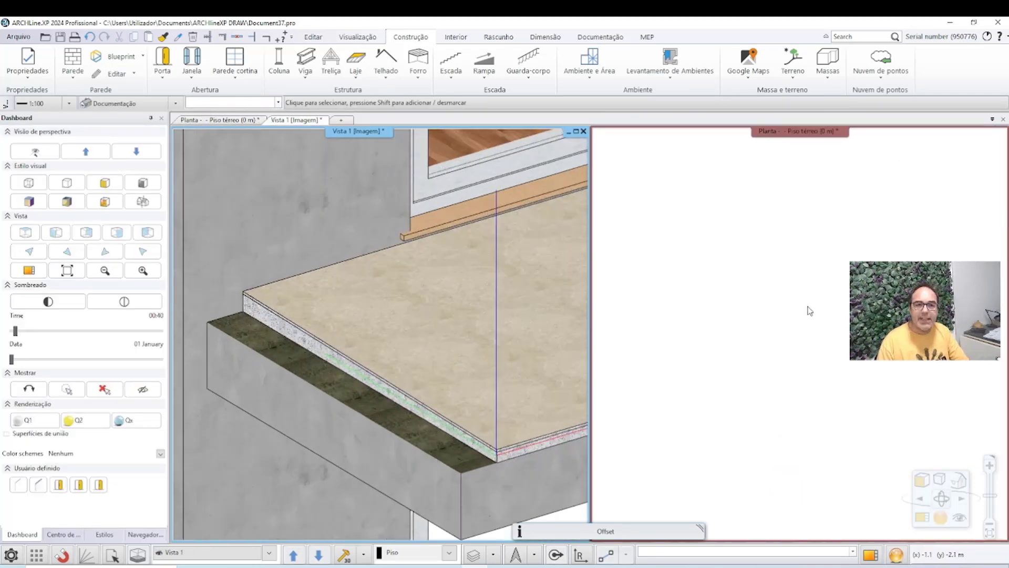
left_click(765, 346)
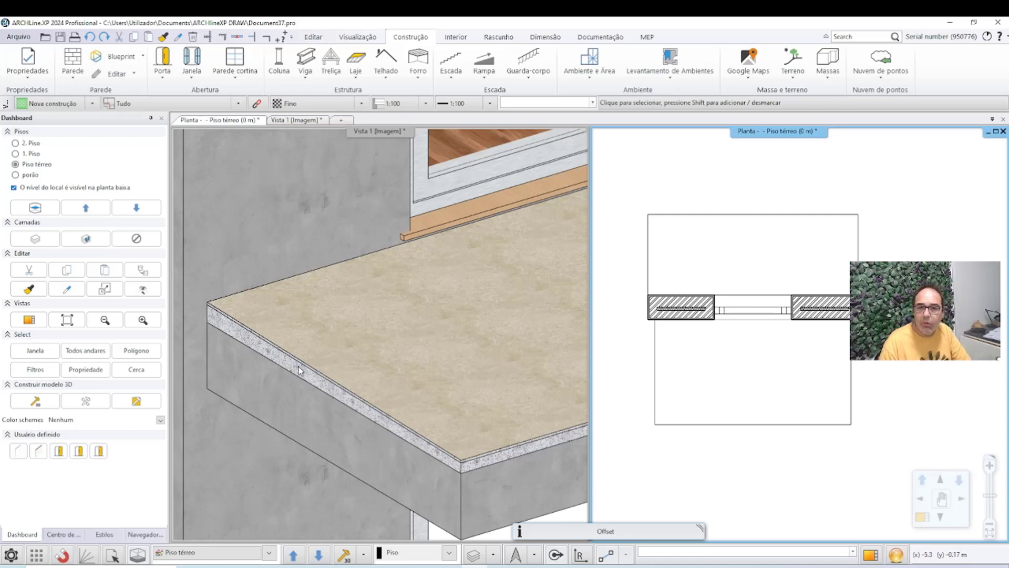
Review the slab's layer build-up in its properties and close the dialog
left_click(393, 391)
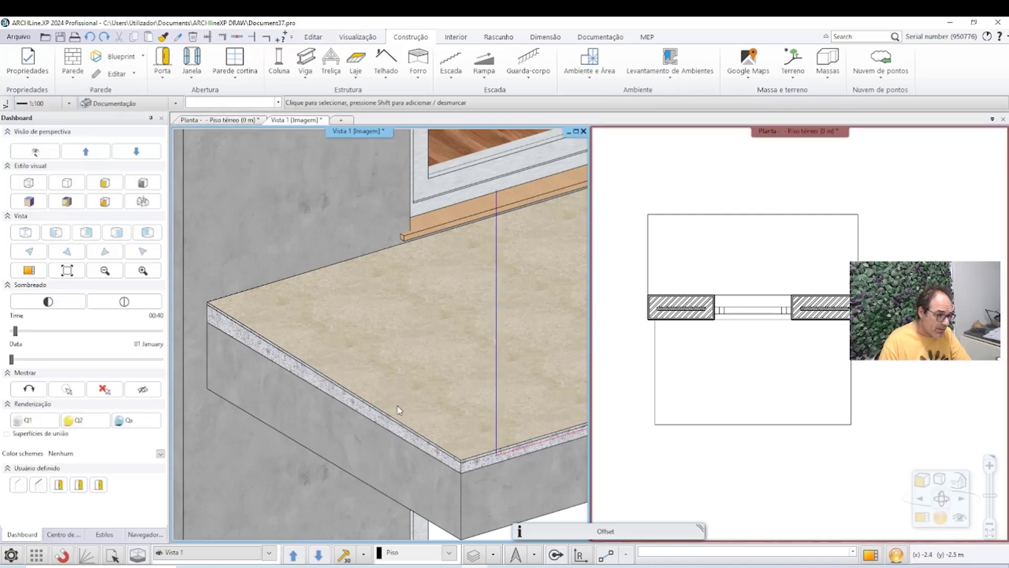
left_click(421, 446)
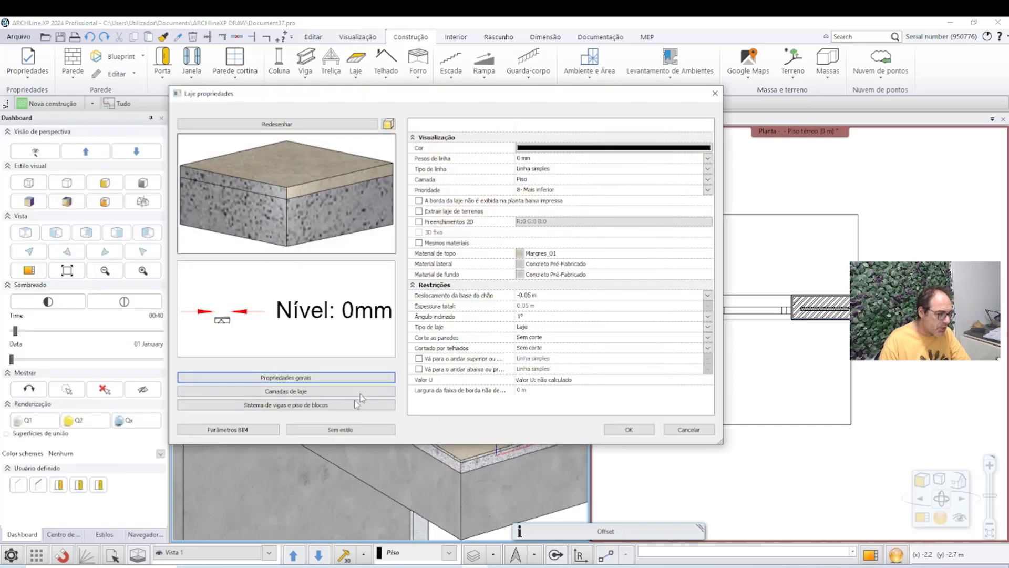
left_click(286, 391)
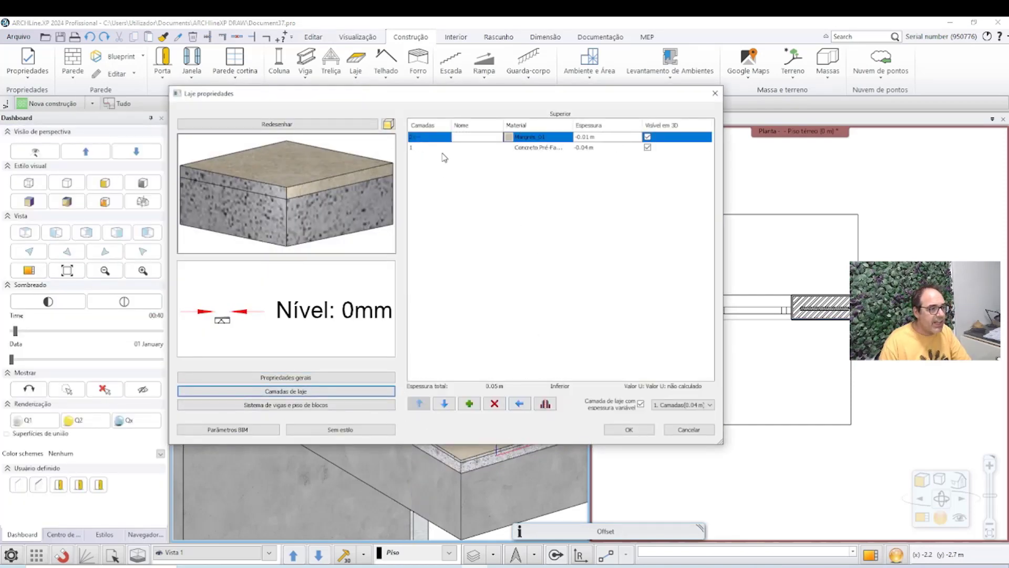
left_click(534, 149)
left_click(412, 137)
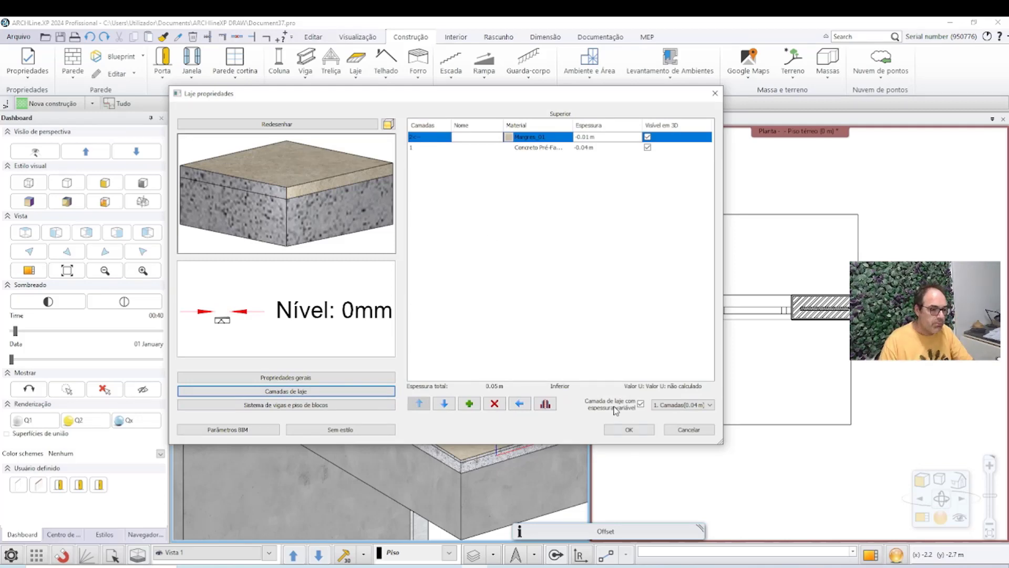
left_click(617, 430)
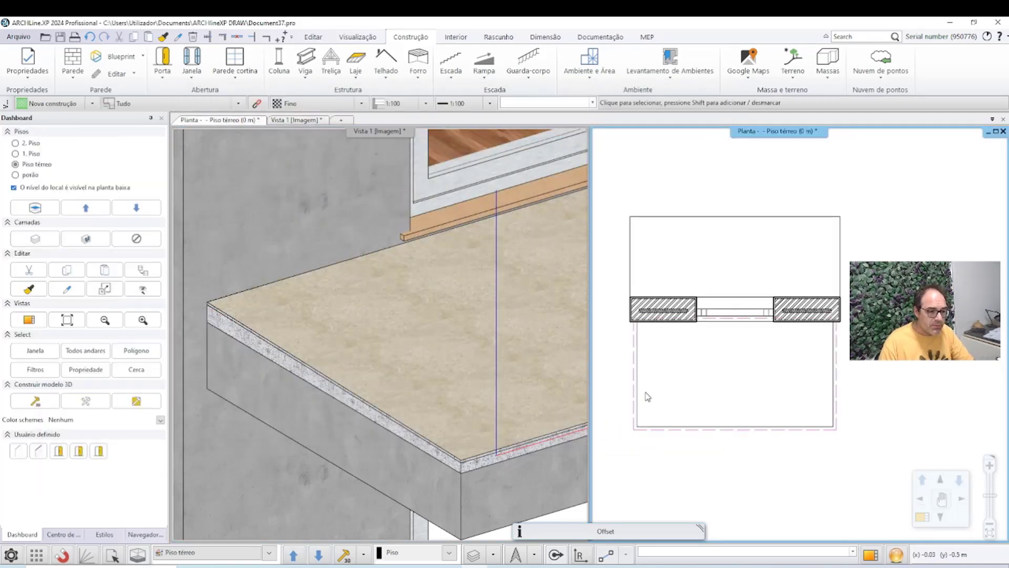
Pick the thin top slab at -0.05 m and start editing its outline on the right layer
left_click(636, 386)
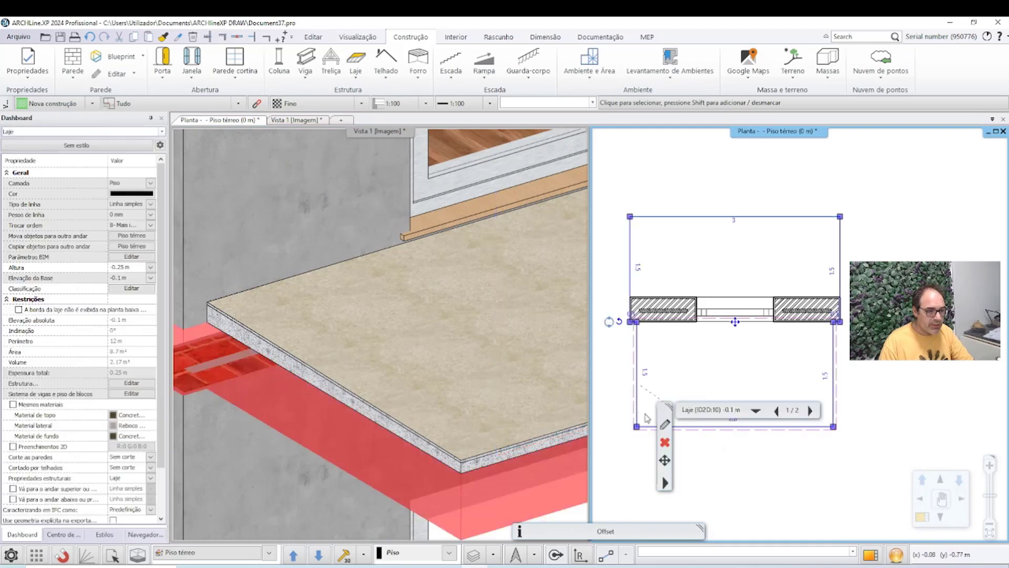
left_click(756, 411)
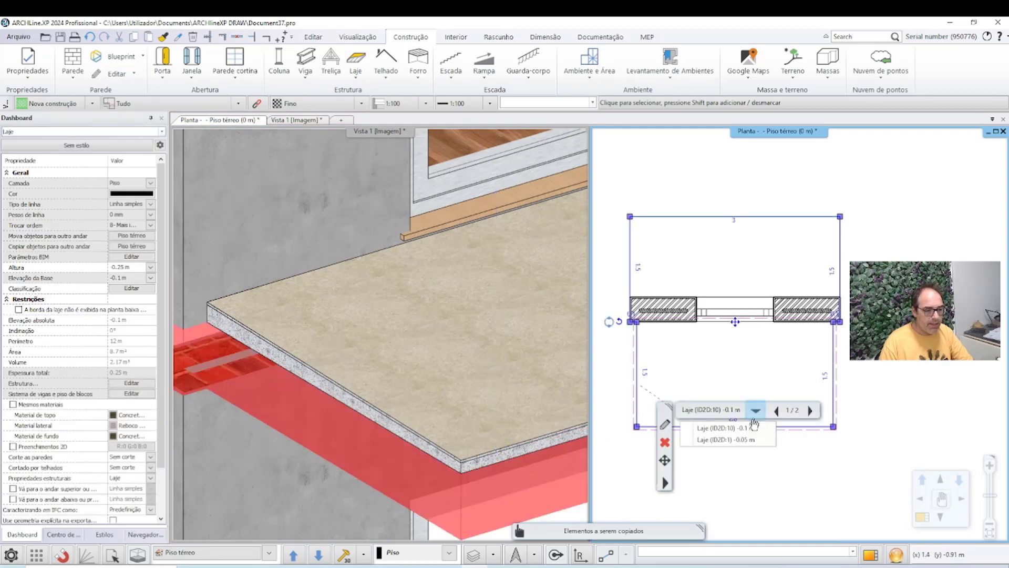
left_click(738, 441)
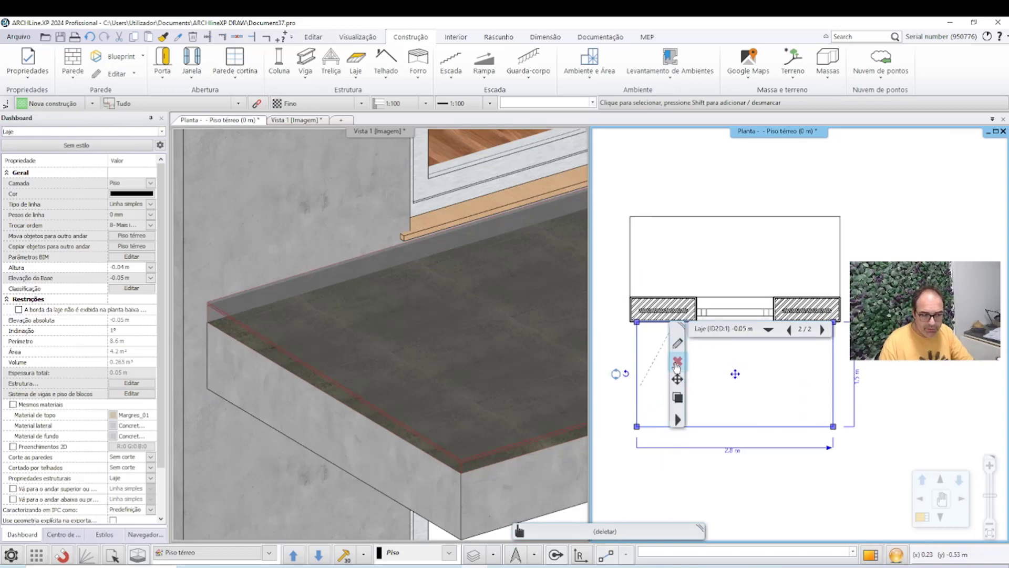
left_click(679, 420)
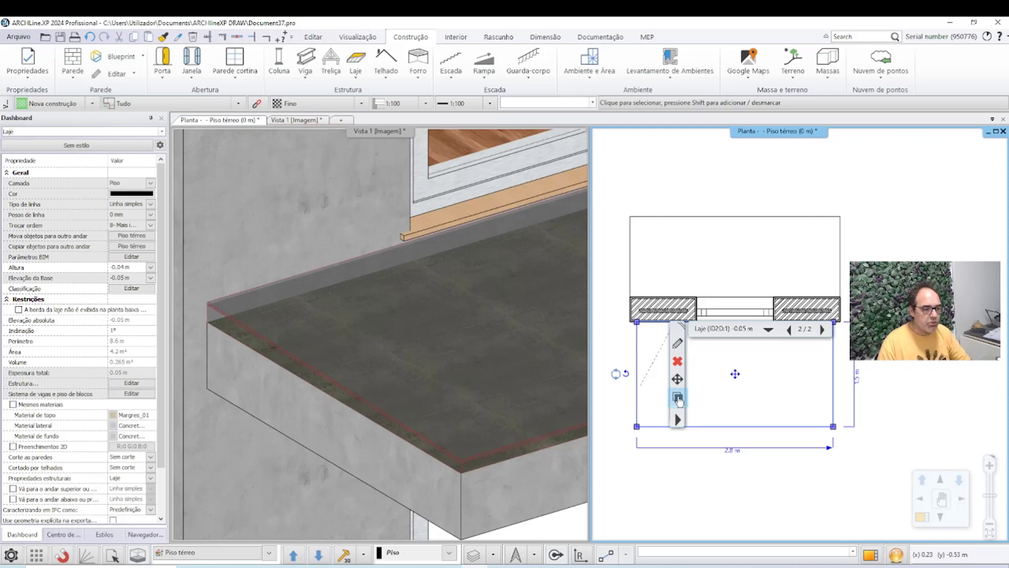
left_click(678, 398)
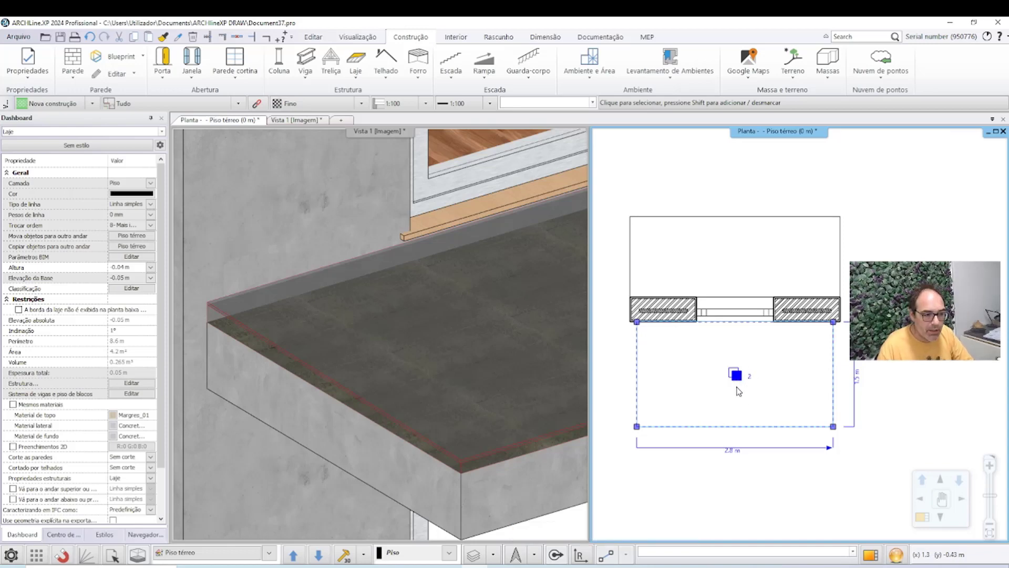
left_click(738, 377)
left_click(757, 380)
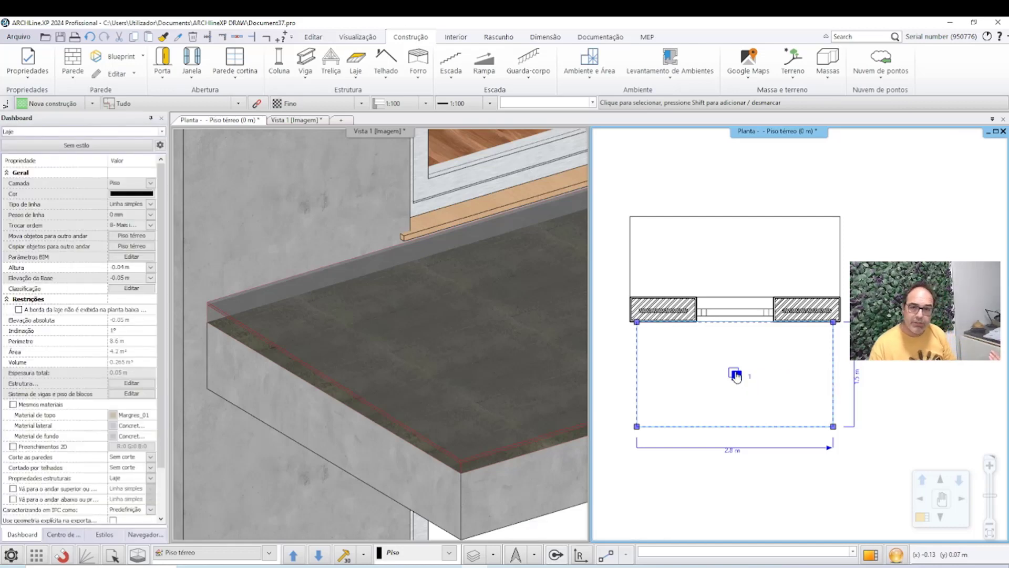
left_click(737, 376)
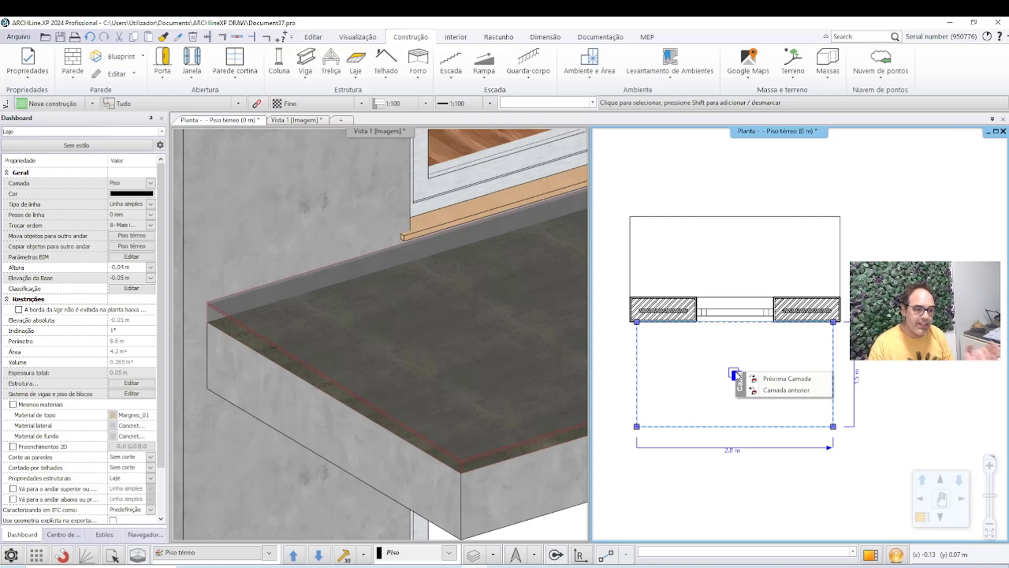
left_click(766, 379)
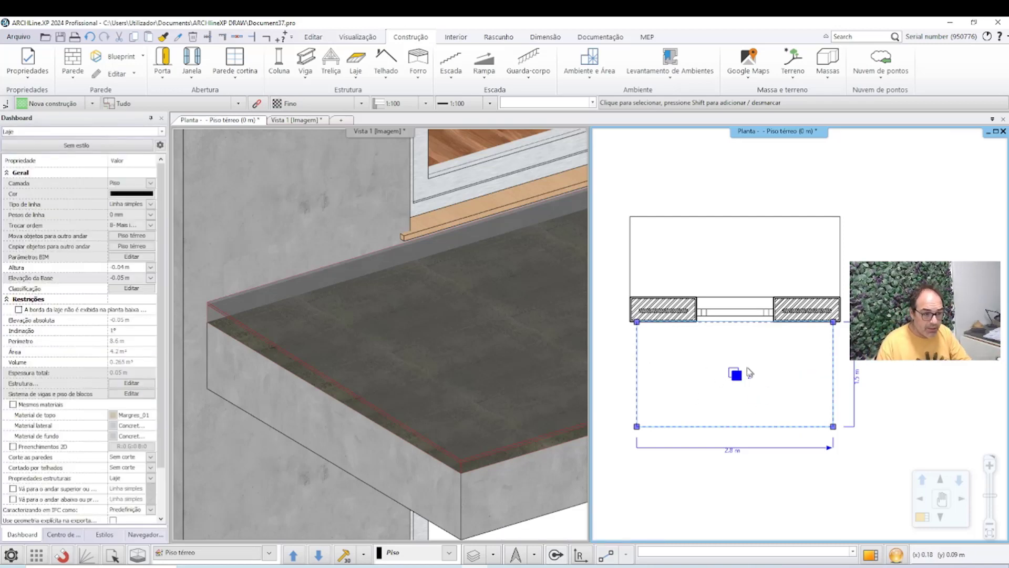
Offset the top slab's left edge 0.35 m inward, then its front and right edges
left_click(639, 387)
left_click(677, 396)
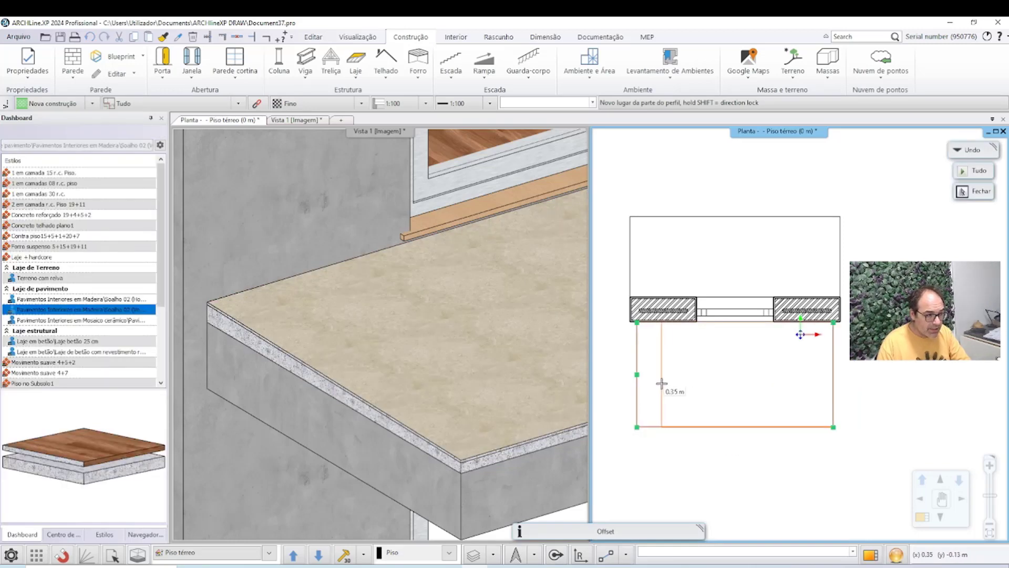
left_click(662, 384)
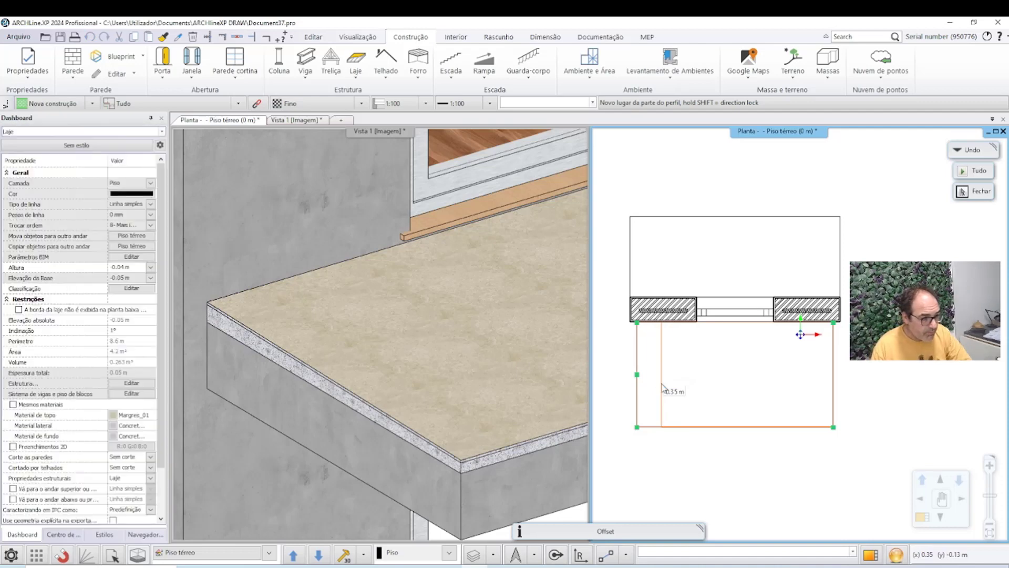
left_click(693, 431)
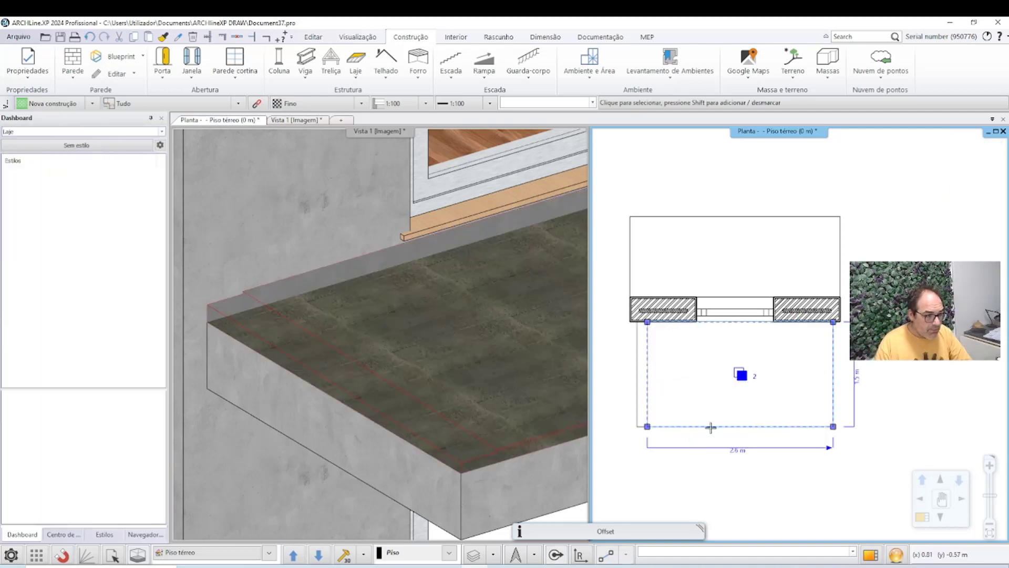
left_click(683, 373)
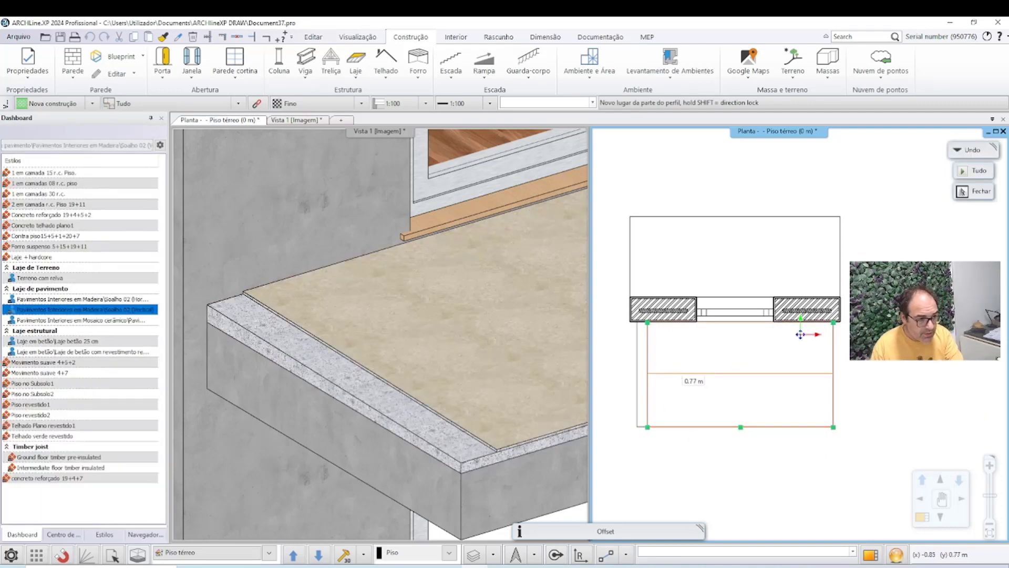
left_click(833, 409)
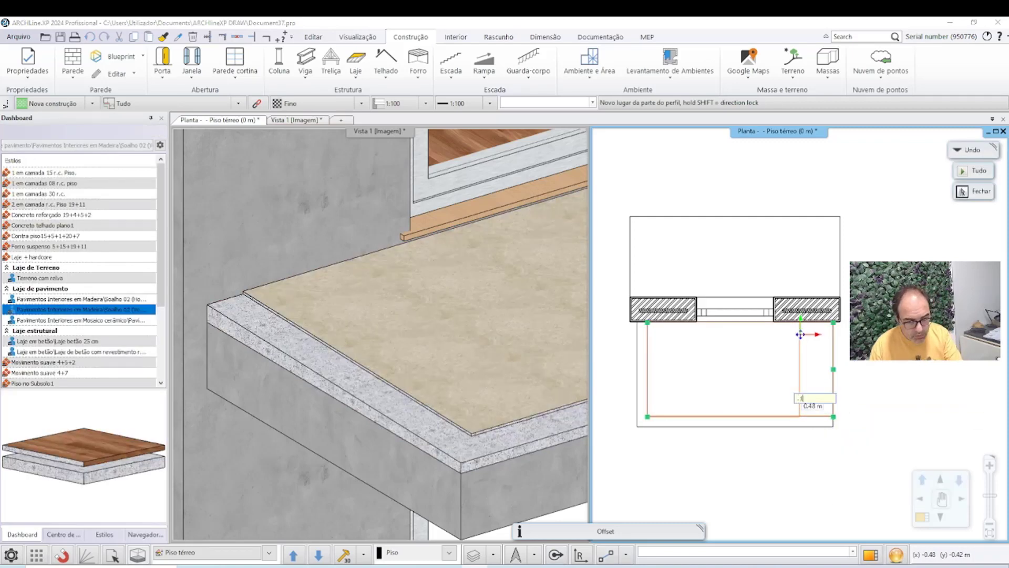
left_click(801, 403)
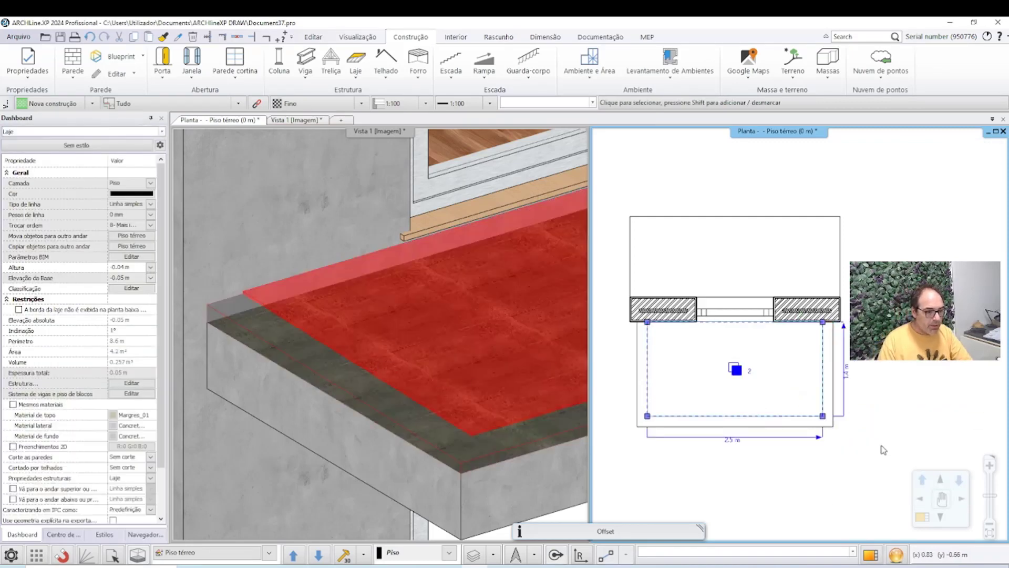
left_click(884, 451)
middle_click_drag(457, 418, 314, 428)
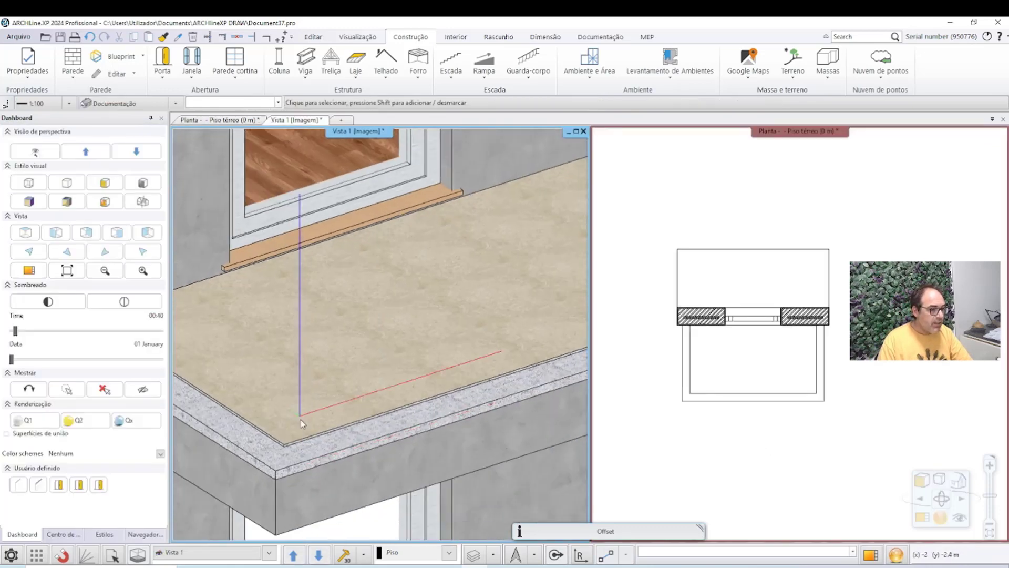
left_click(441, 337)
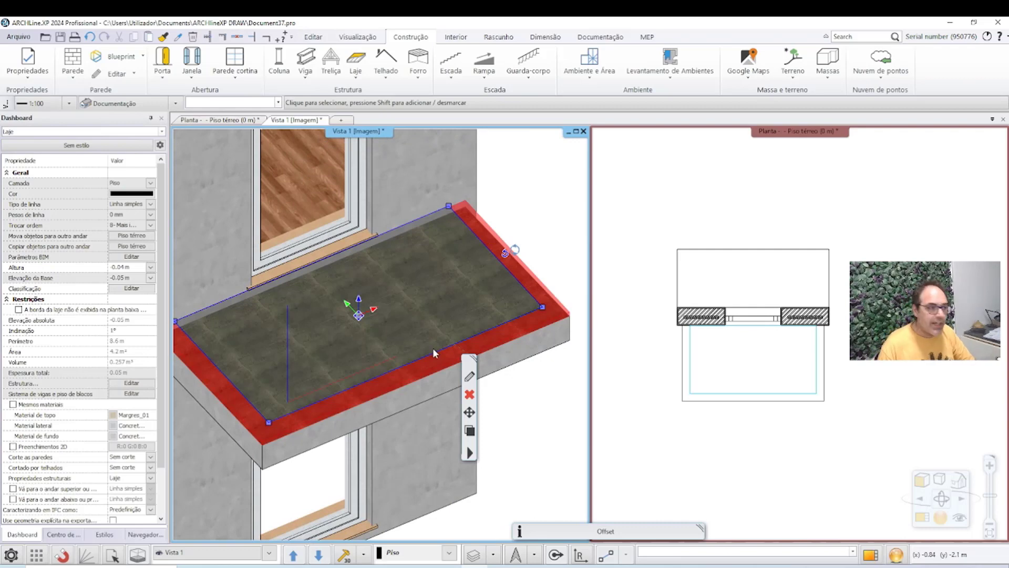
left_click(495, 211)
middle_click_drag(495, 210, 392, 294)
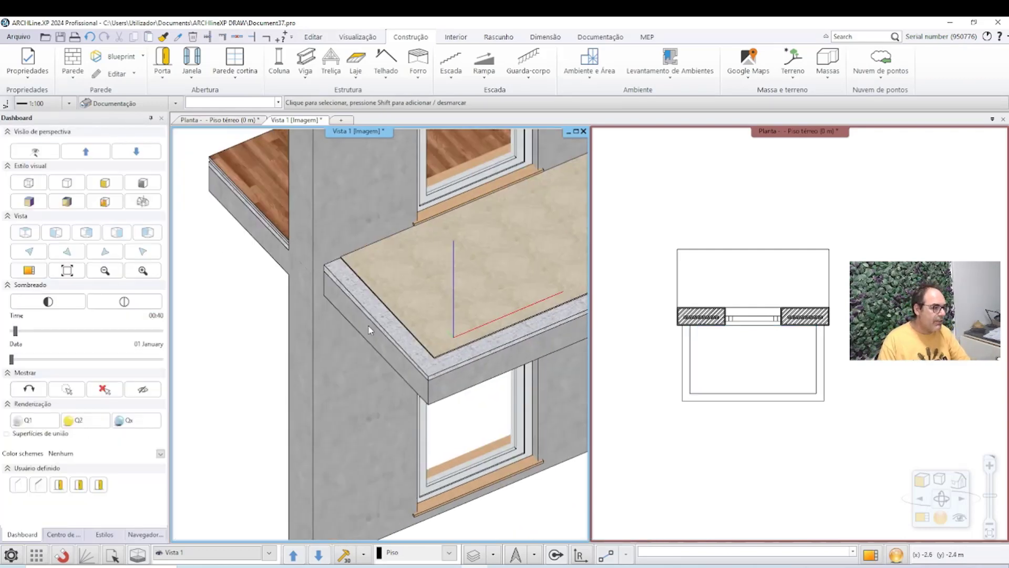
scroll(341, 337, "up", 2)
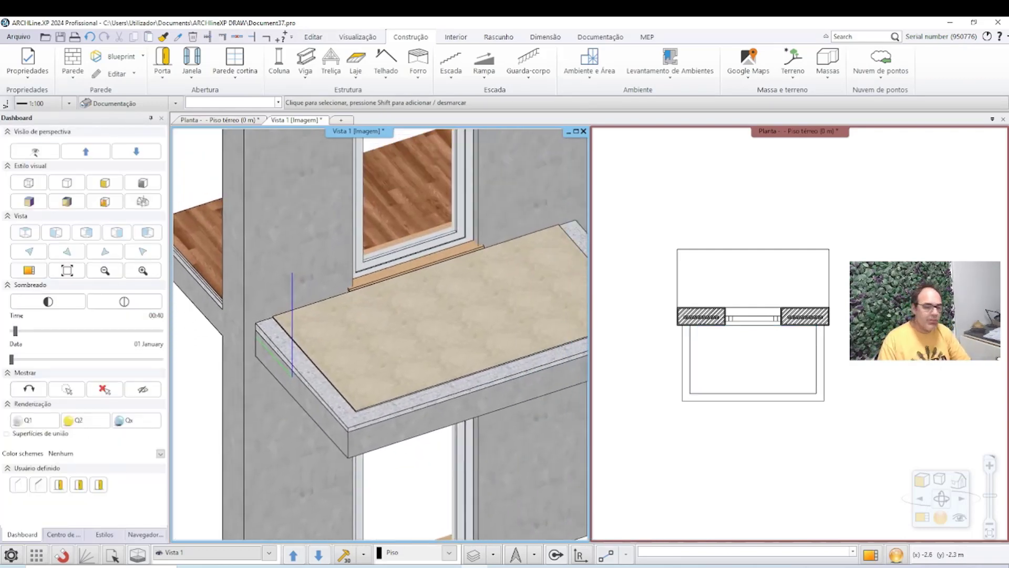
scroll(299, 384, "up", 2)
scroll(386, 345, "down", 2)
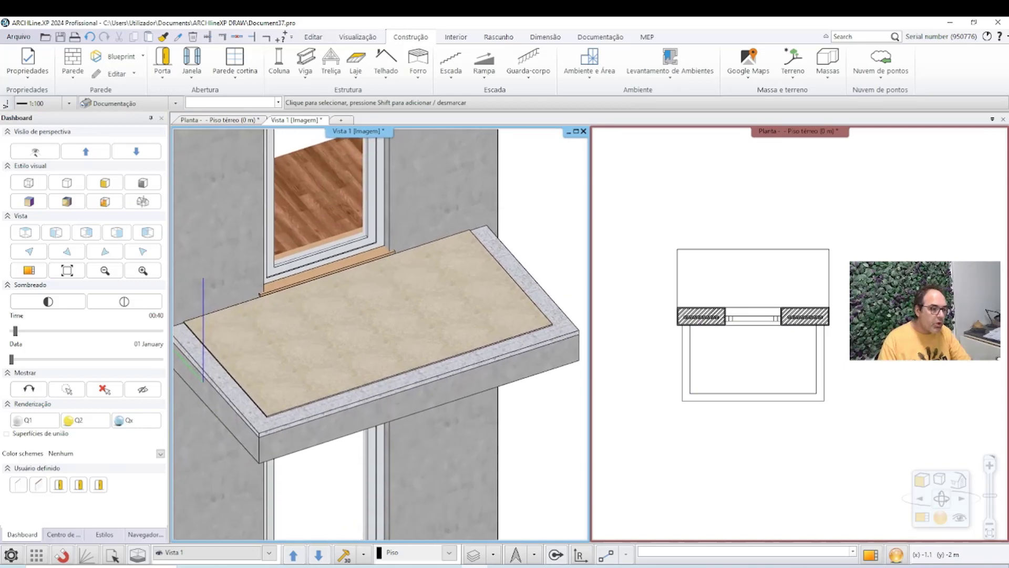
scroll(308, 345, "down", 1)
scroll(482, 319, "up", 2)
middle_click_drag(490, 362, 502, 363)
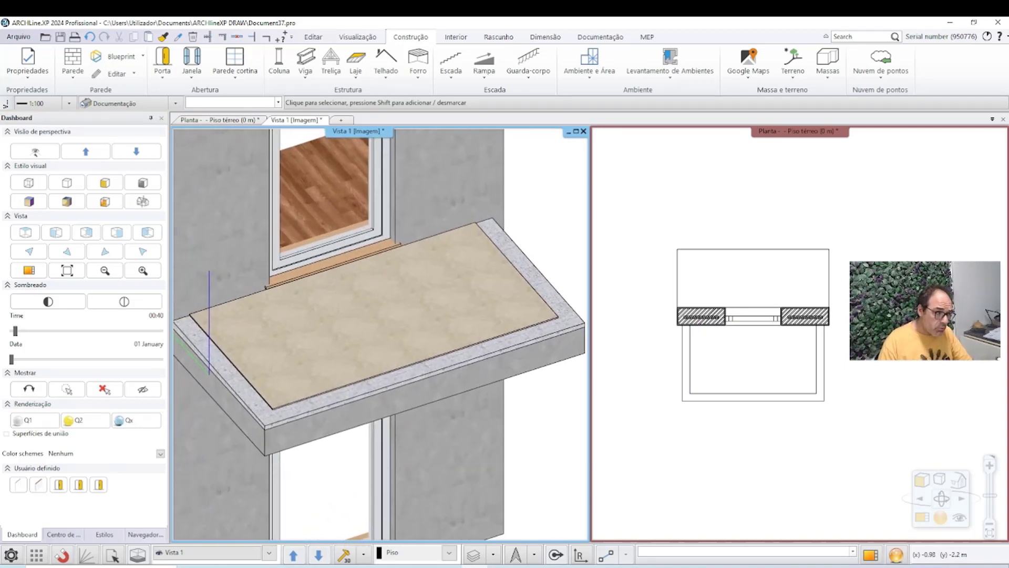
scroll(404, 273, "down", 1)
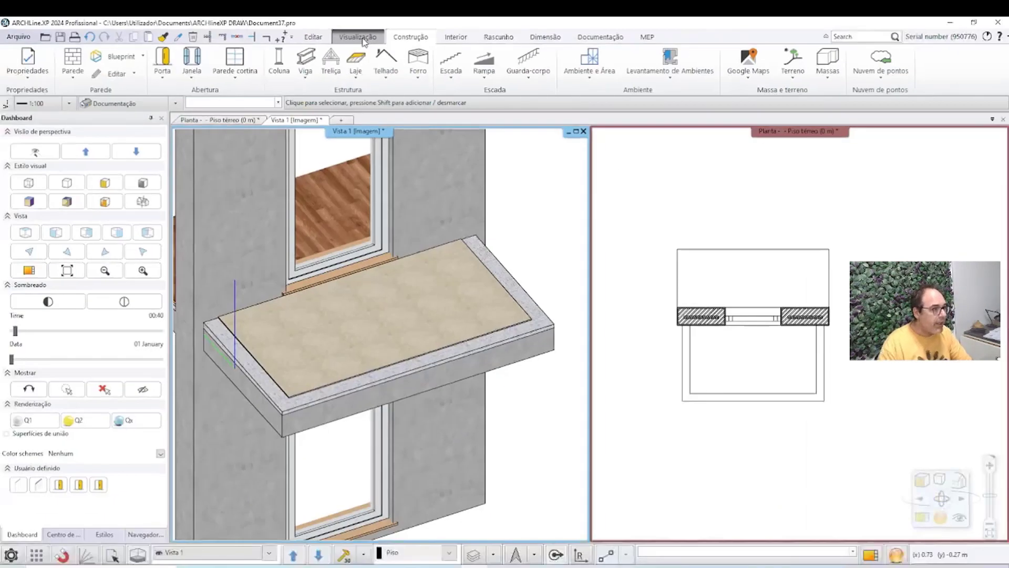
Add a new 2D drawing view named 'Rascunho' and start the Linha tool
left_click(362, 40)
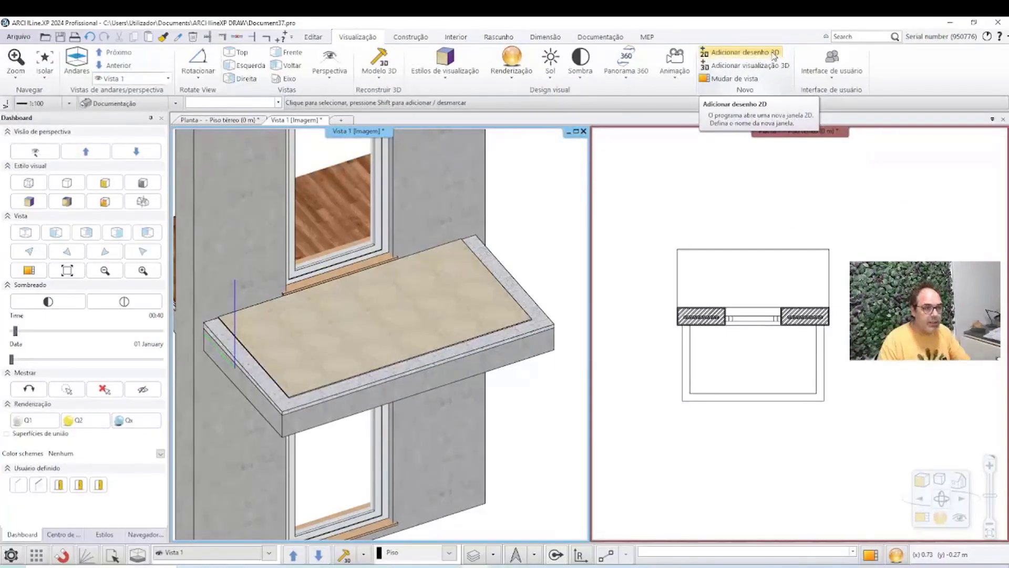
left_click(775, 54)
type("Rascunho")
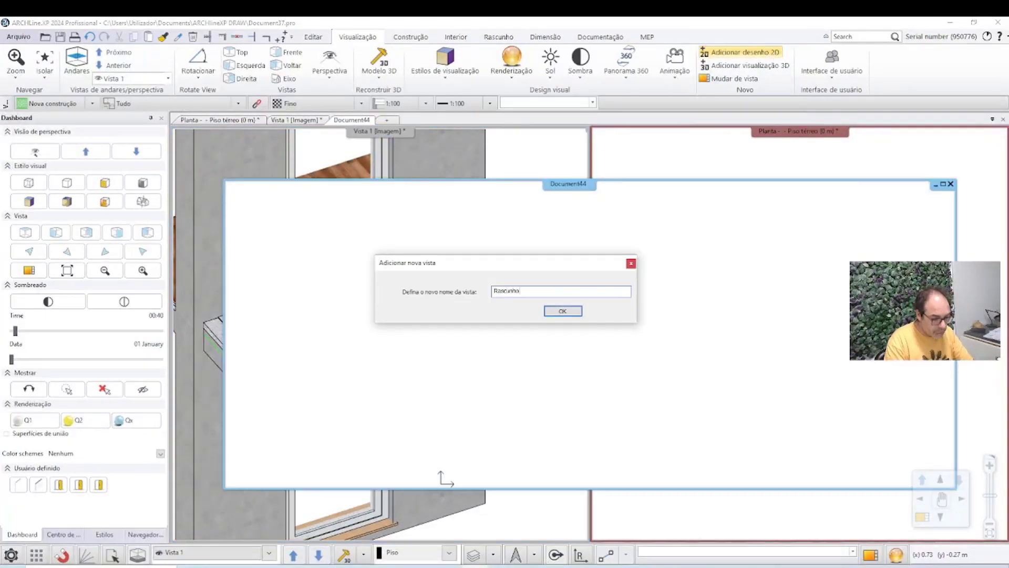
key("Return")
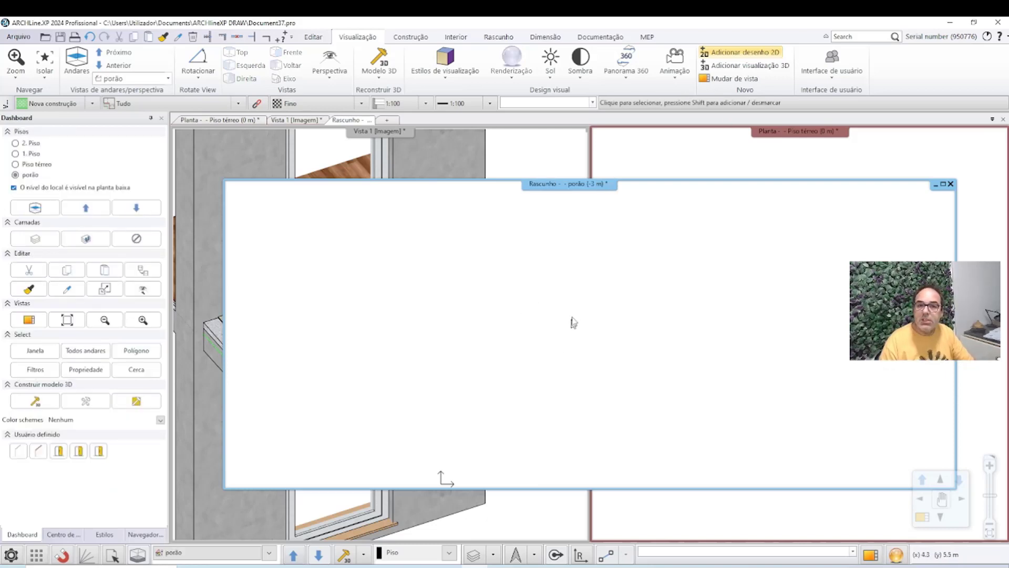
left_click(487, 37)
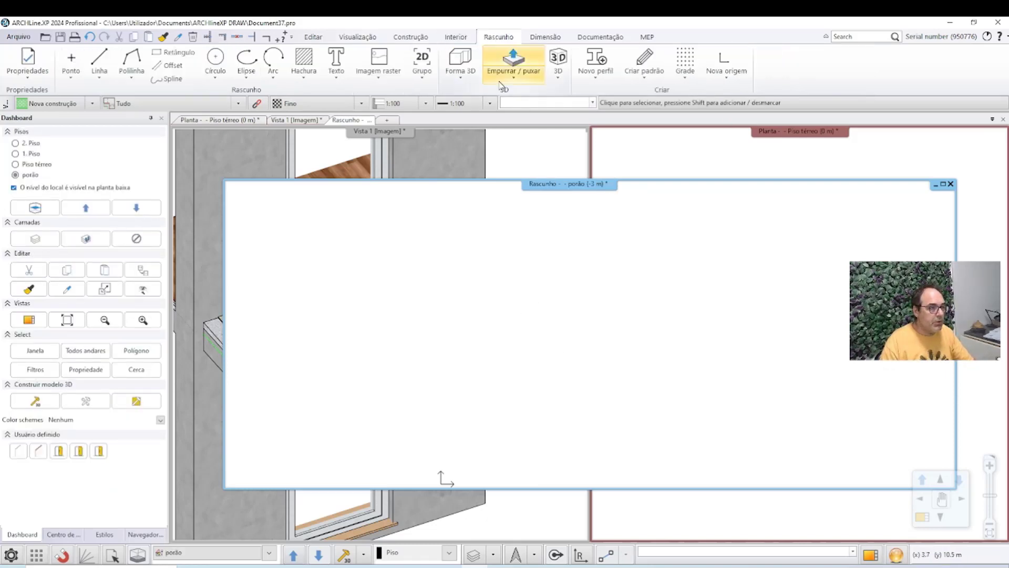
left_click(100, 59)
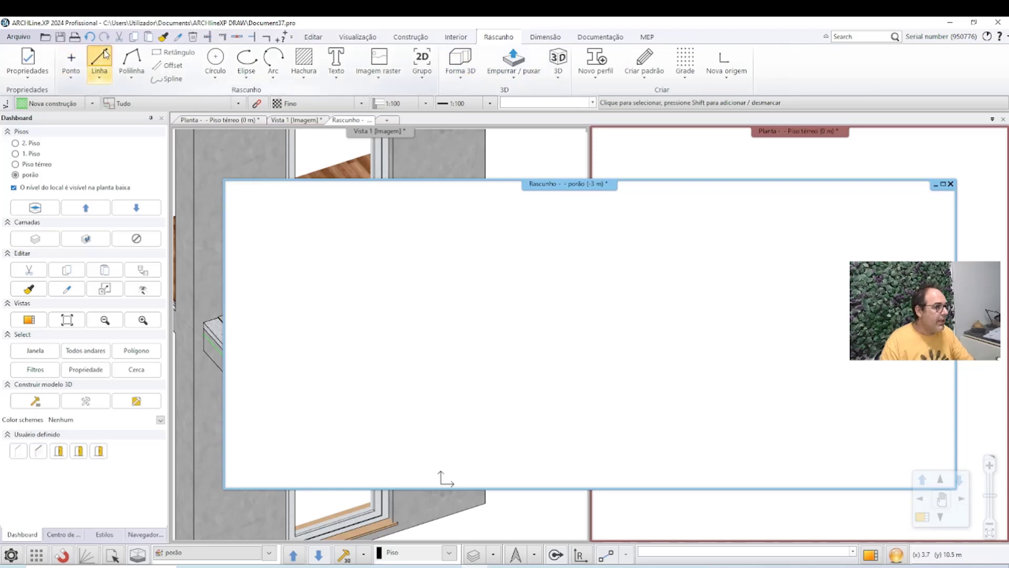
Draw a closed line rectangle 0.17 m long with 0.02 m short sides
left_click(413, 389)
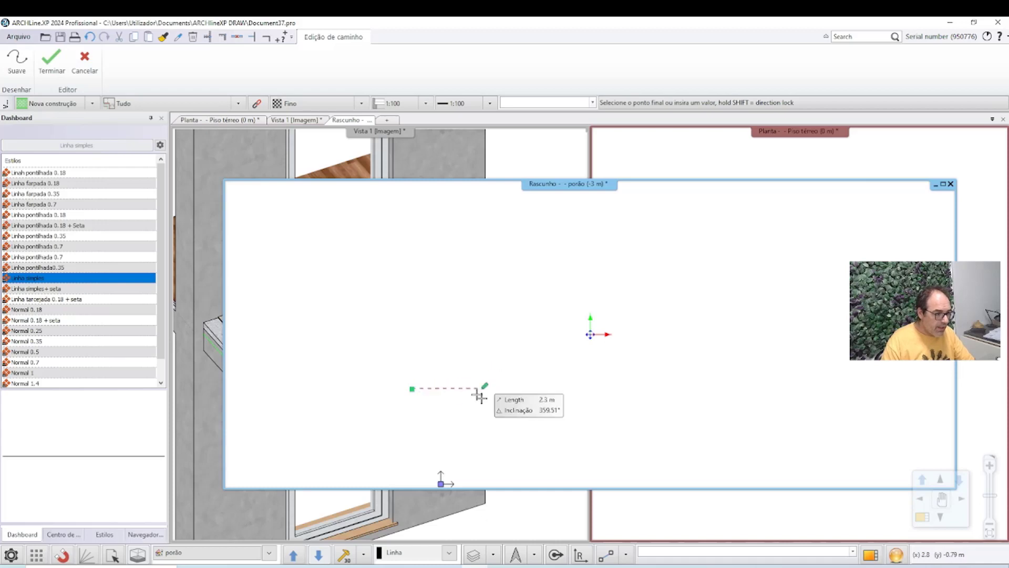
scroll(479, 395, "up", 5)
scroll(526, 316, "up", 5)
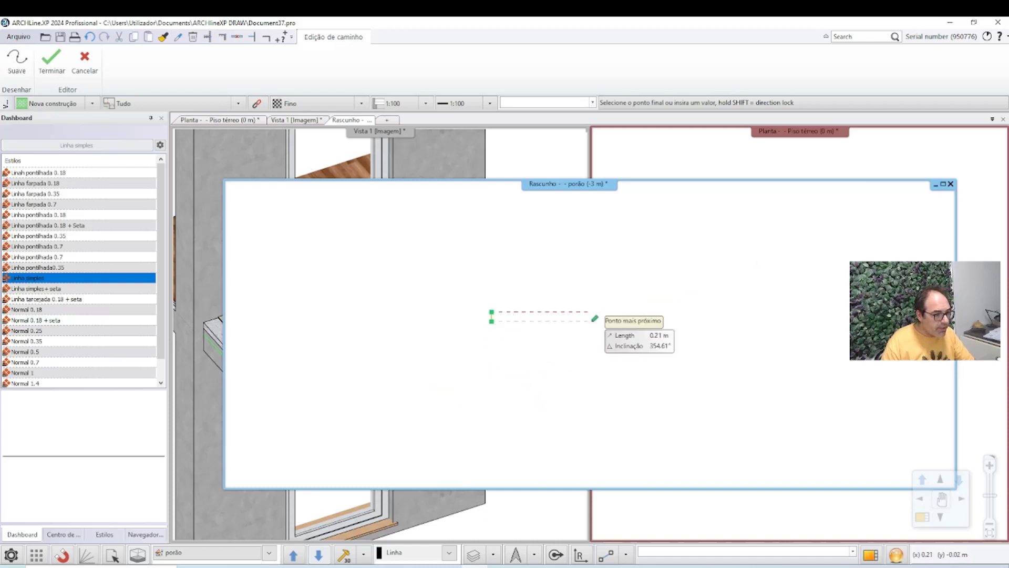
scroll(591, 318, "up", 1)
scroll(534, 317, "up", 1)
scroll(532, 319, "up", 2)
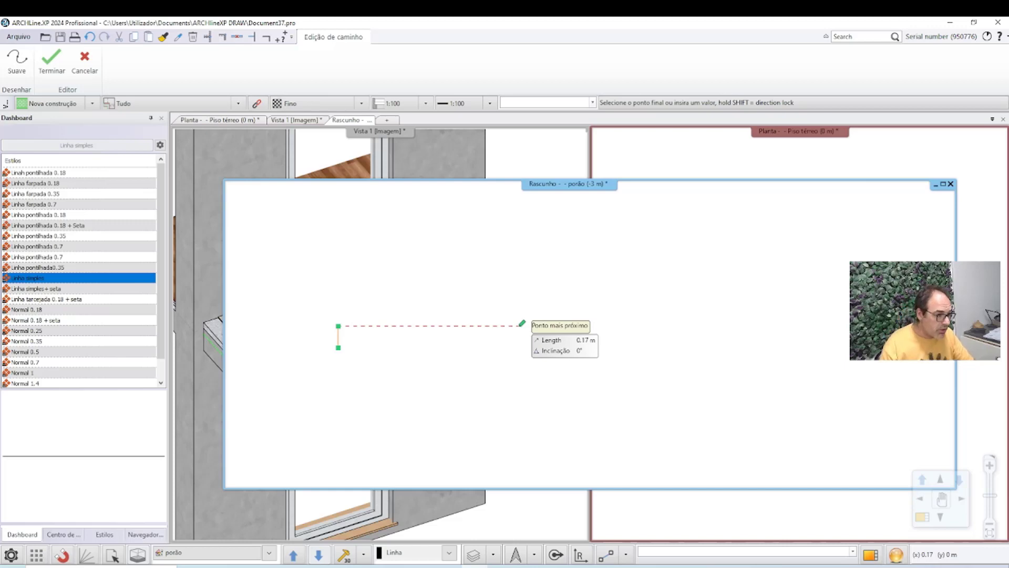
left_click(521, 326)
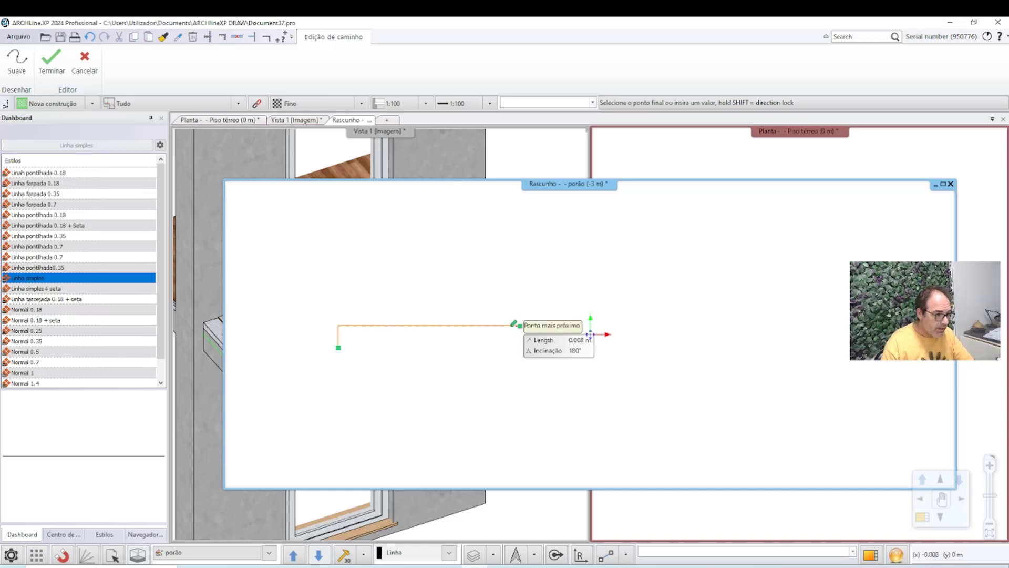
type("0.02")
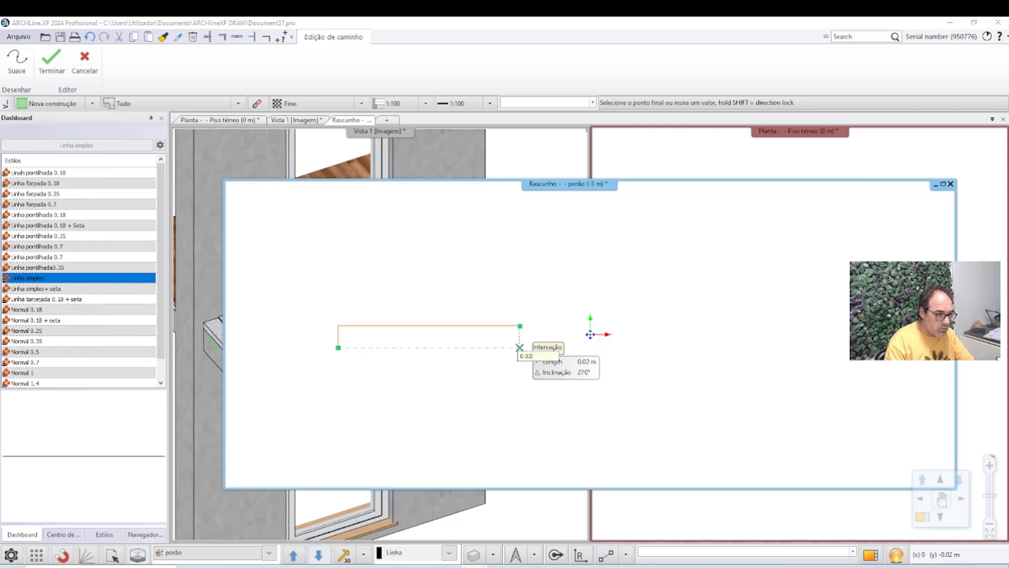
key("Return")
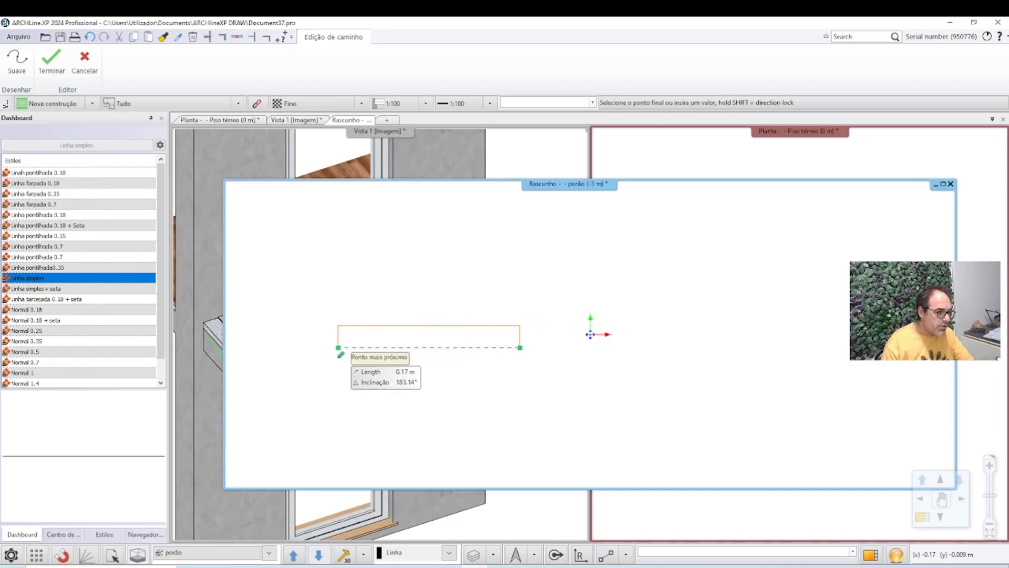
left_click(338, 347)
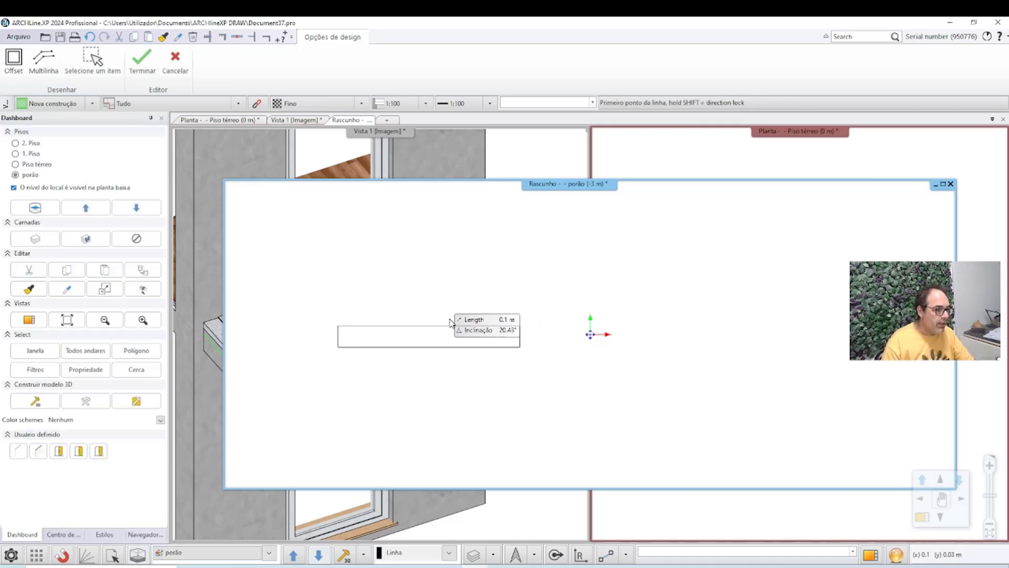
Check the lengths of the rectangle's right and bottom edges, then clear the selection
scroll(538, 375, "up", 2)
middle_click_drag(537, 375, 641, 362)
left_click(740, 322)
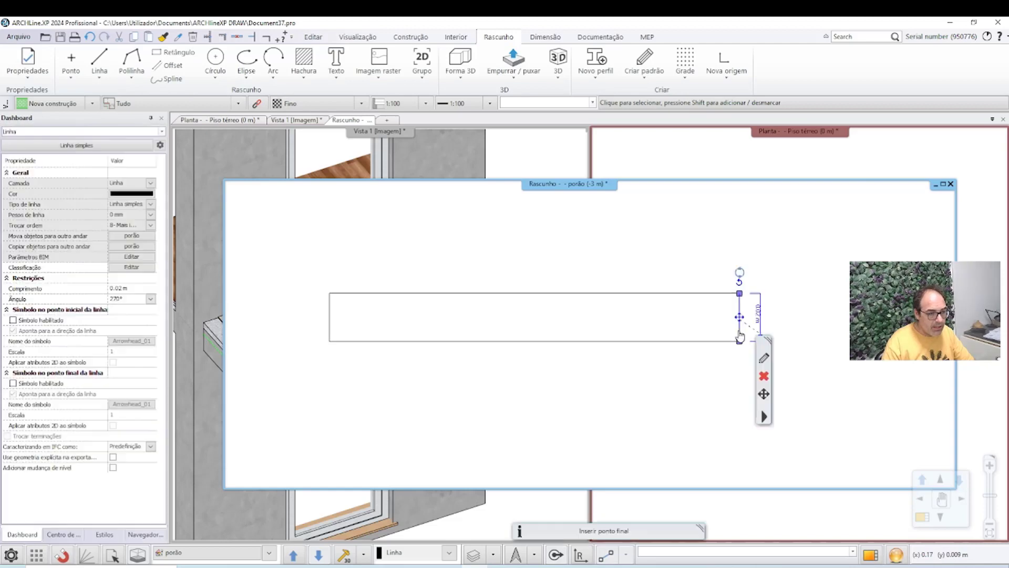
left_click(666, 341)
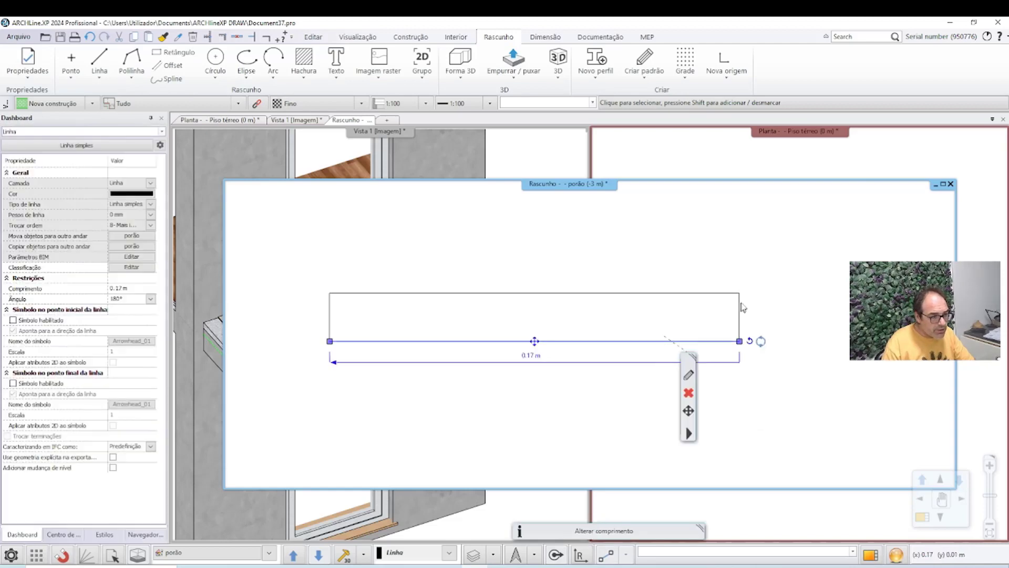
left_click(803, 245)
left_click(582, 254)
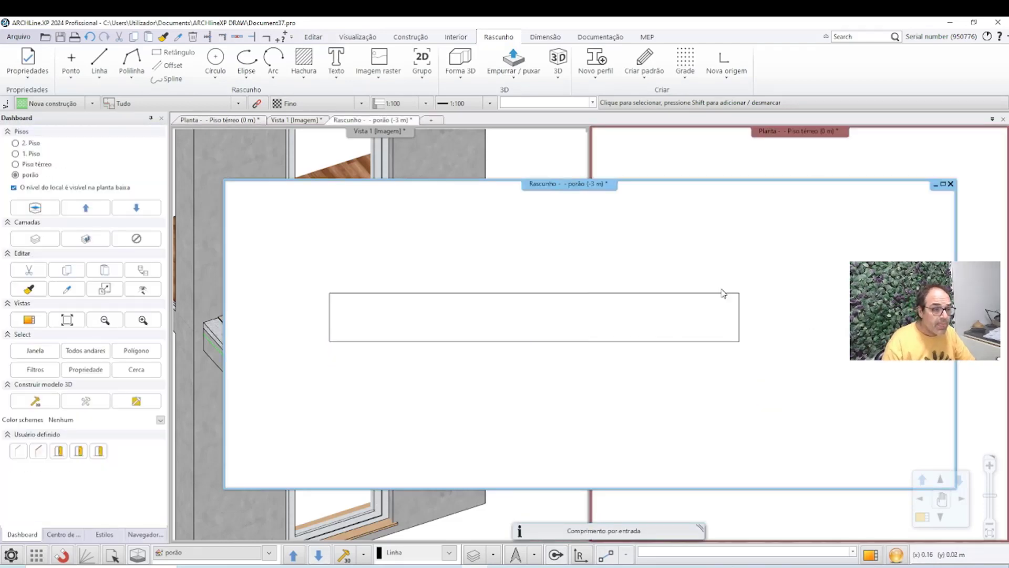
scroll(757, 344, "up", 2)
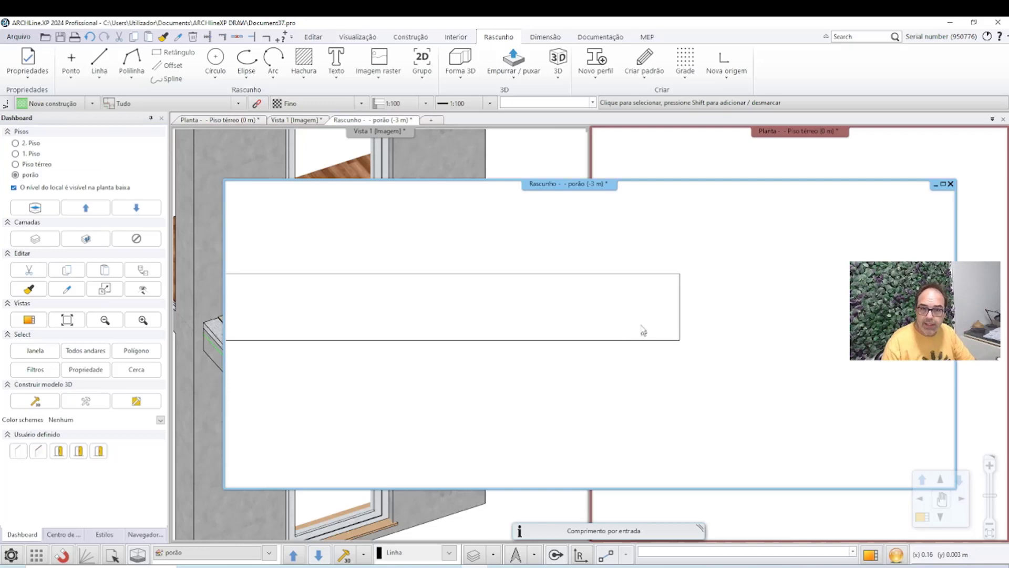
scroll(507, 286, "down", 2)
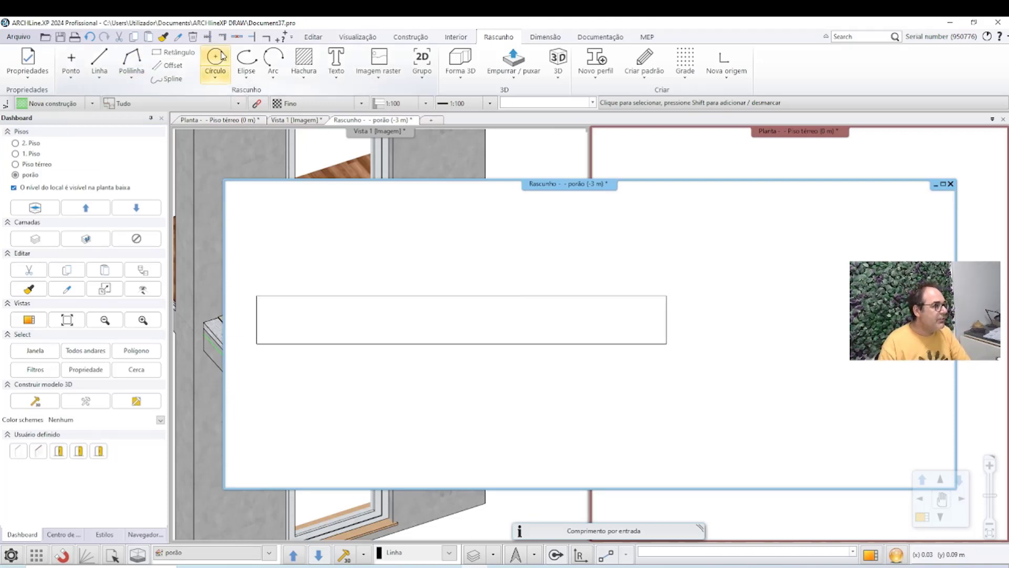
Offset the rectangle's right edge inward twice by 0.01 m to make two guide lines
left_click(167, 66)
left_click(666, 321)
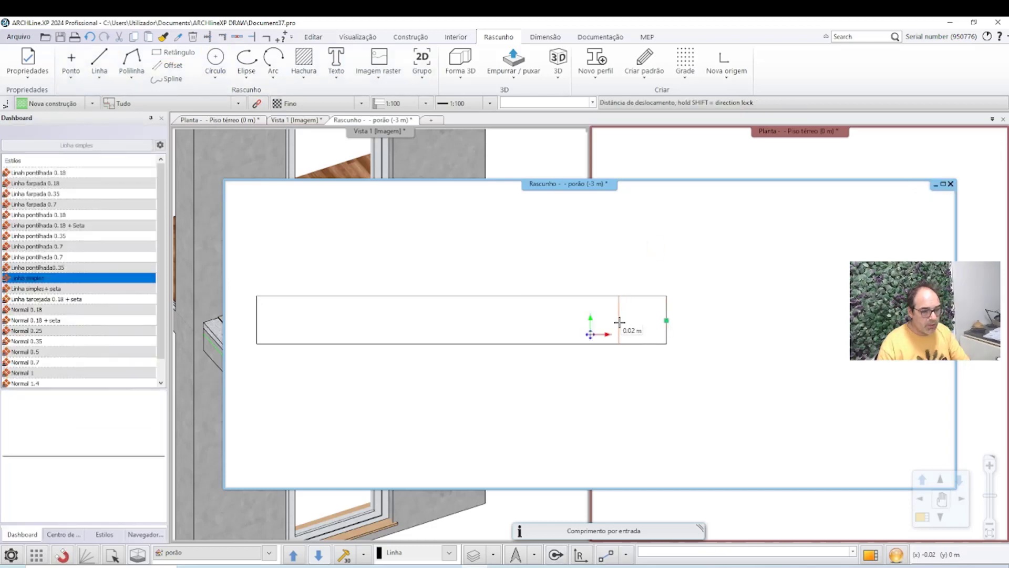
type("0.01")
key("Return")
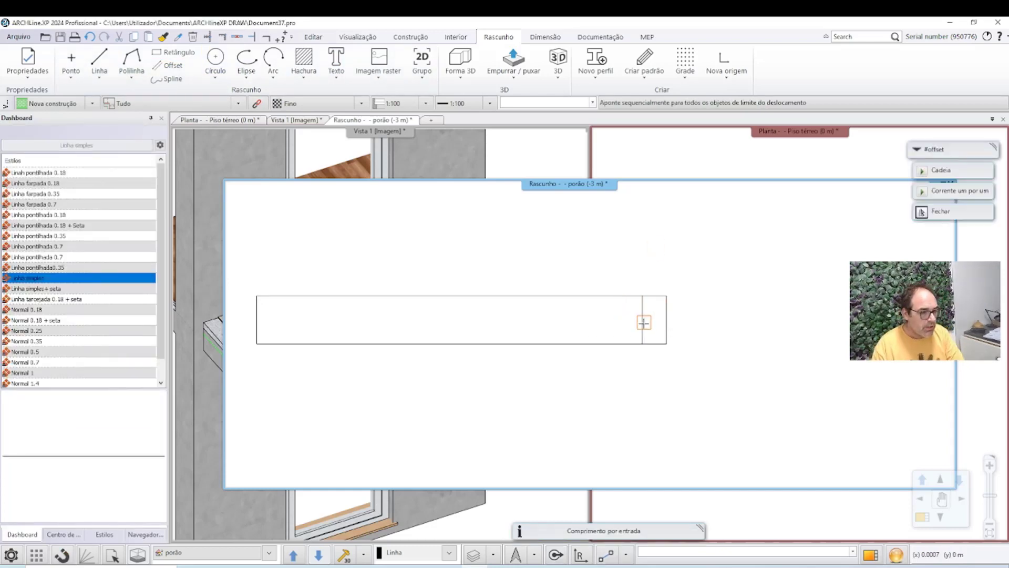
left_click(642, 322)
type("0.01")
key("Return")
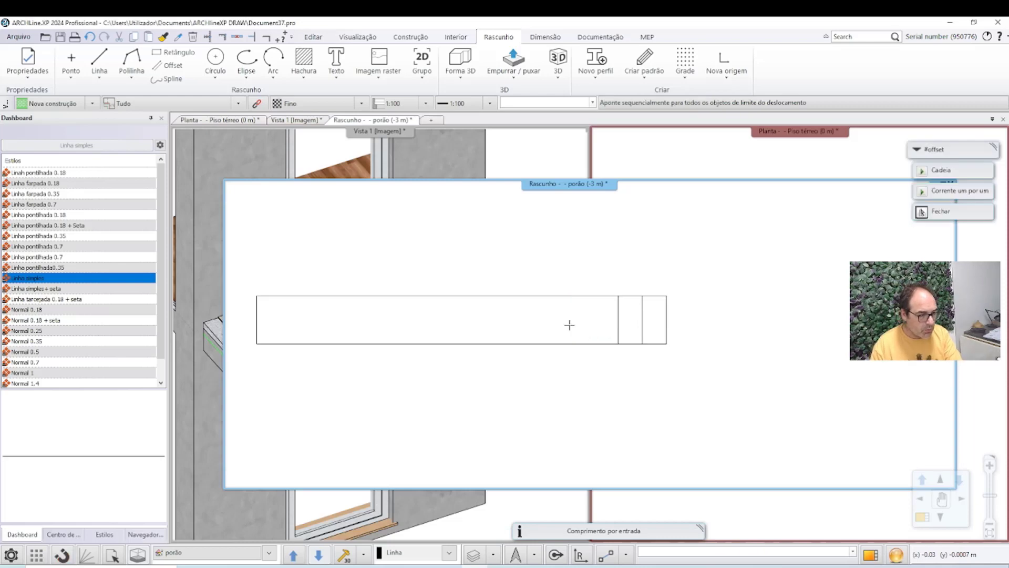
key("Escape")
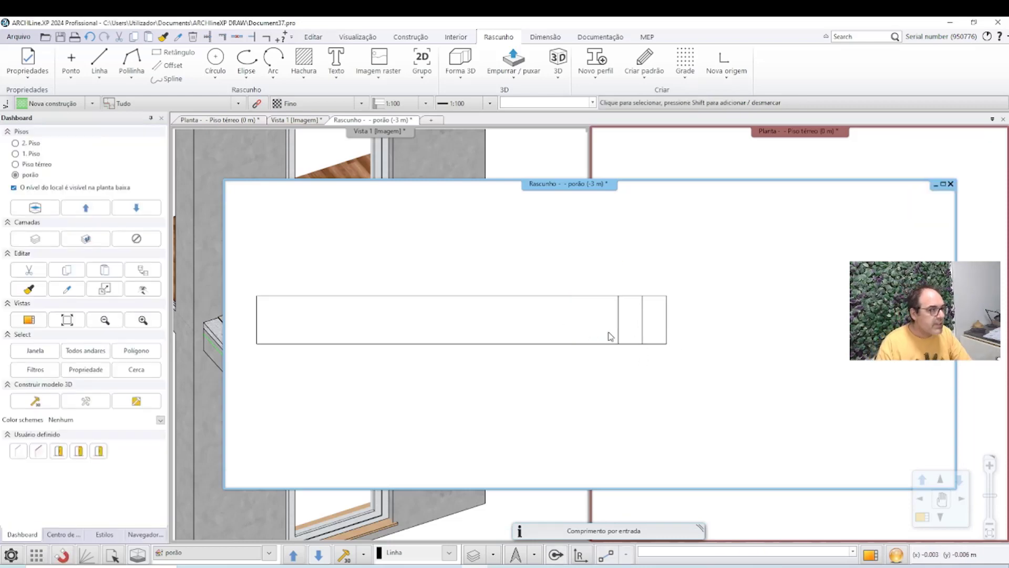
Draw a P3 semicircle arc between the guide lines on the bottom edge
left_click(273, 77)
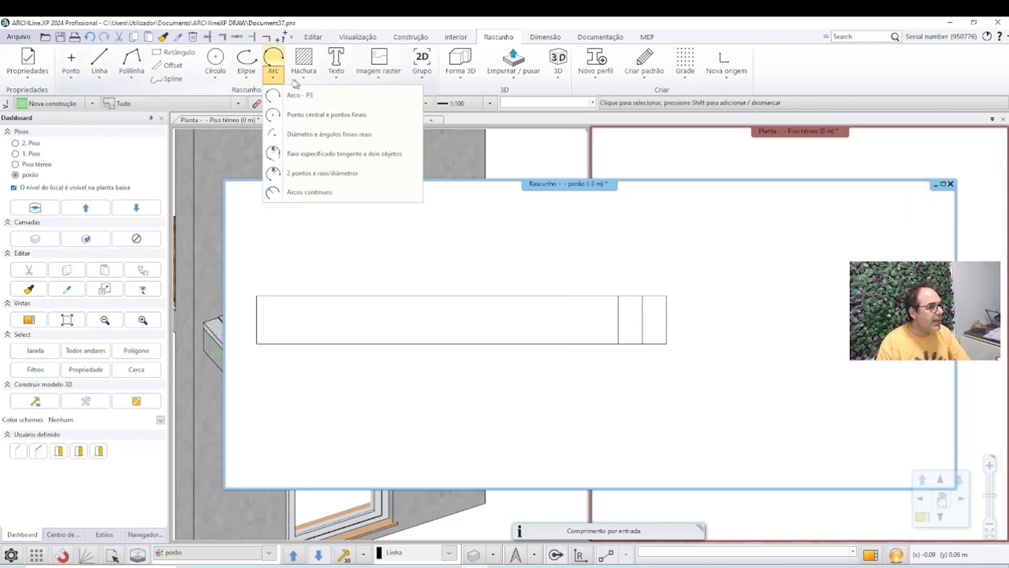
left_click(298, 95)
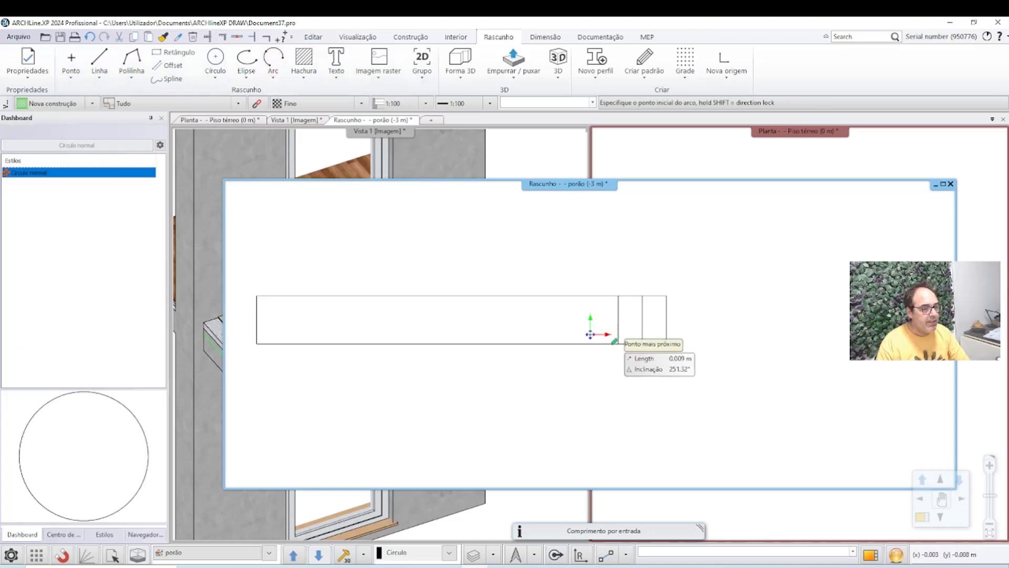
left_click(618, 345)
left_click(642, 344)
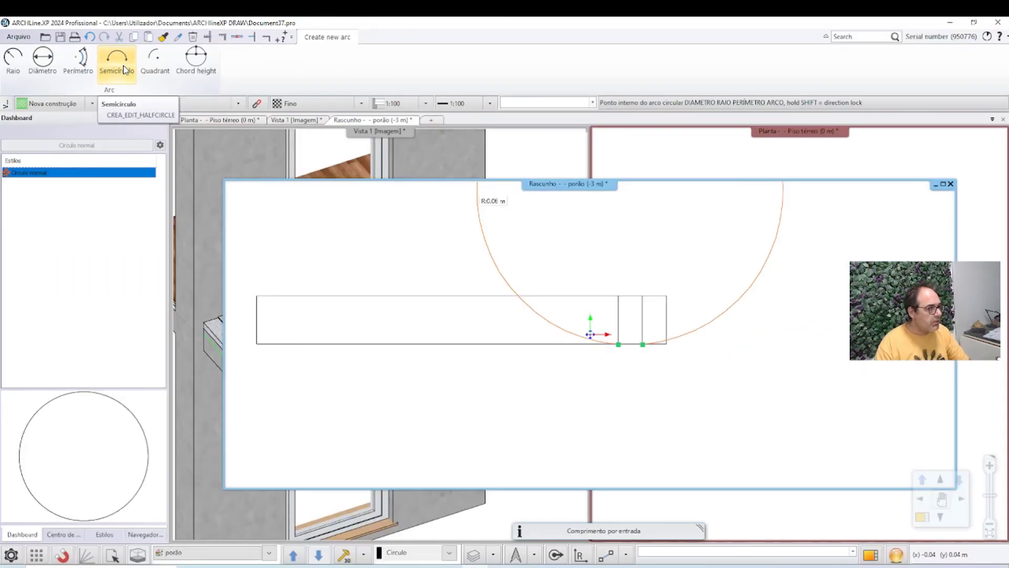
left_click(124, 70)
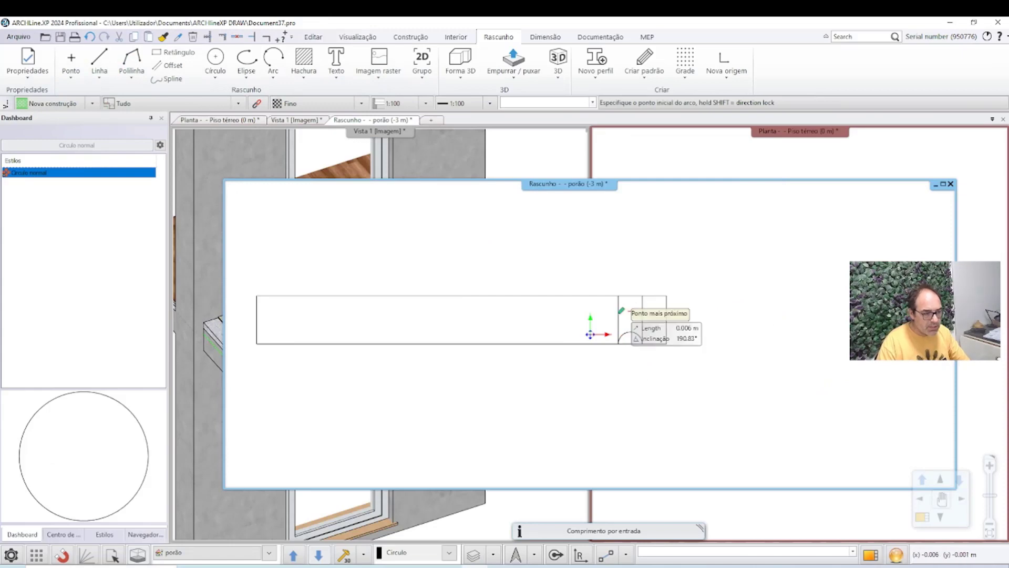
left_click(646, 276)
right_click(624, 318)
Delete both vertical guide lines
left_click(614, 325)
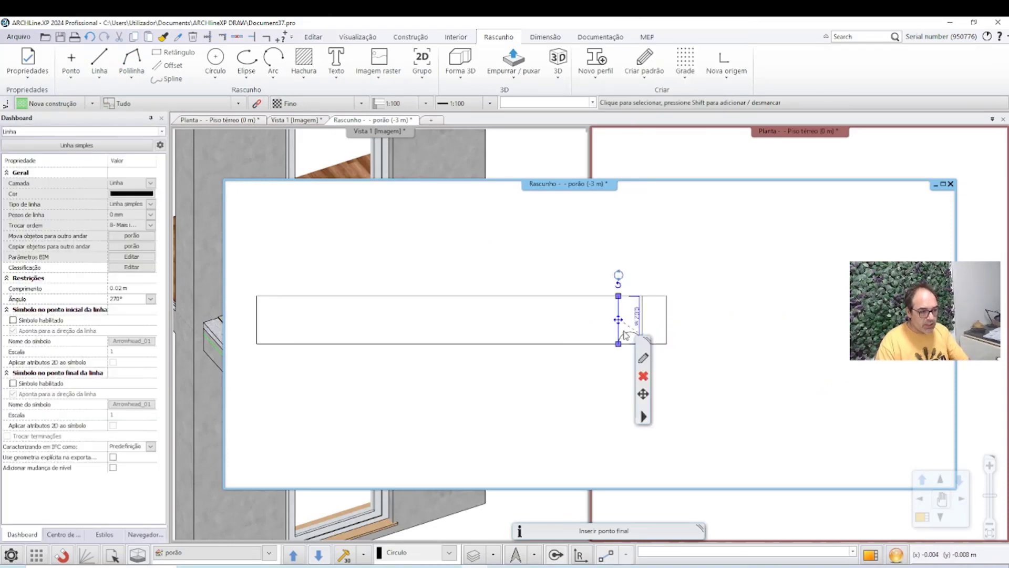
key("Delete")
left_click(641, 321)
key("Delete")
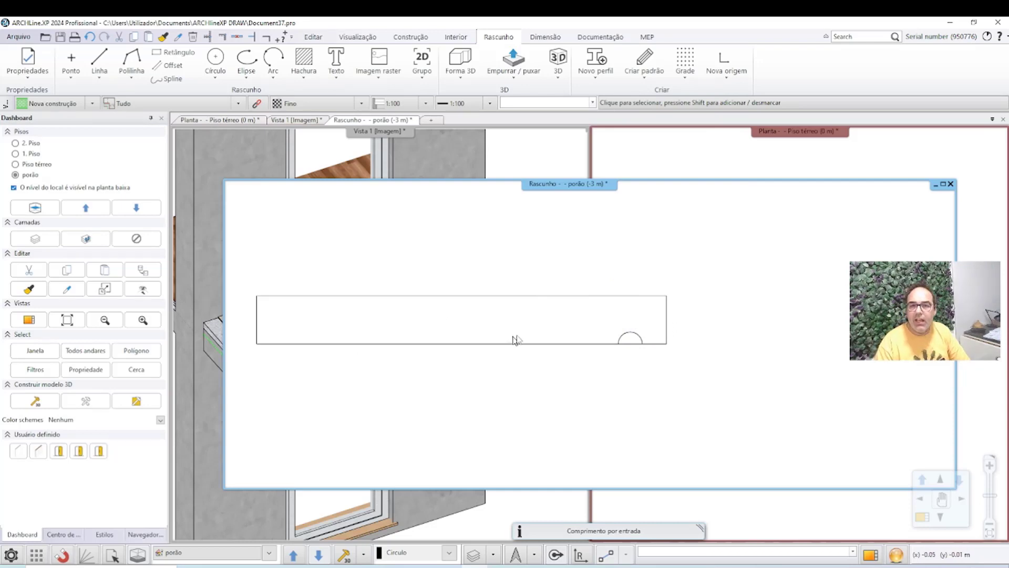
left_click(595, 62)
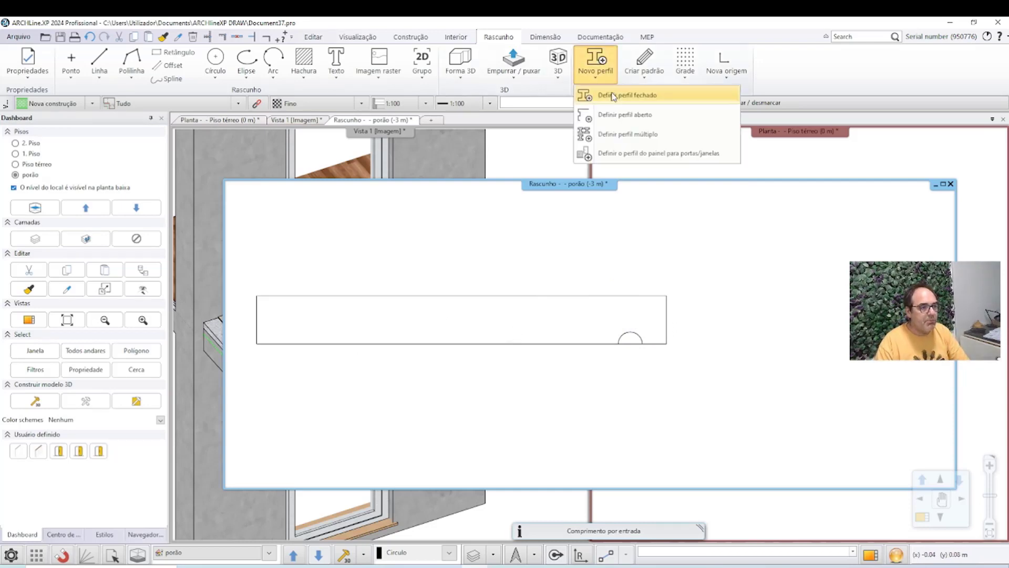
Define a closed profile by picking inside the drip-groove outline
left_click(613, 96)
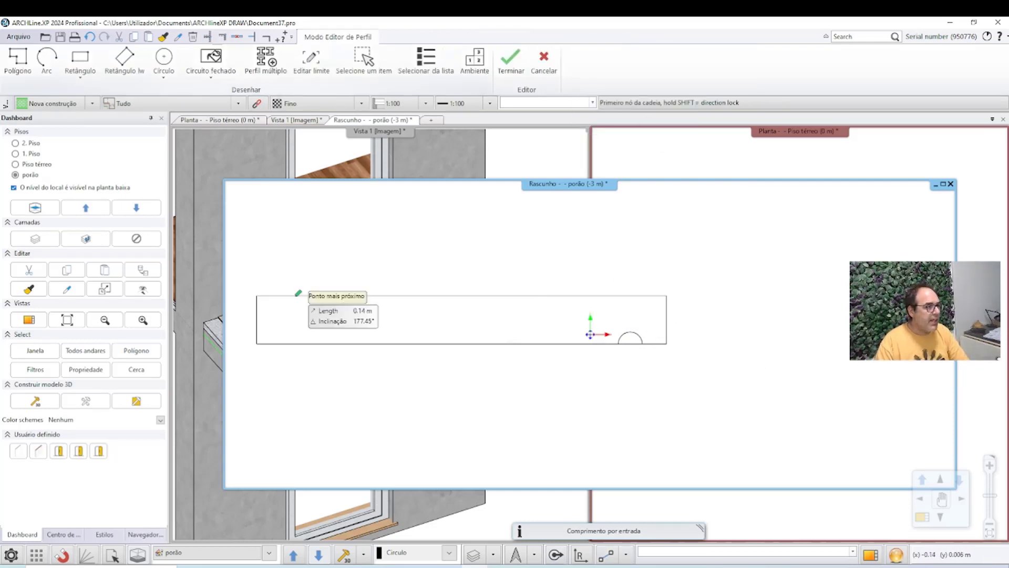
left_click(213, 59)
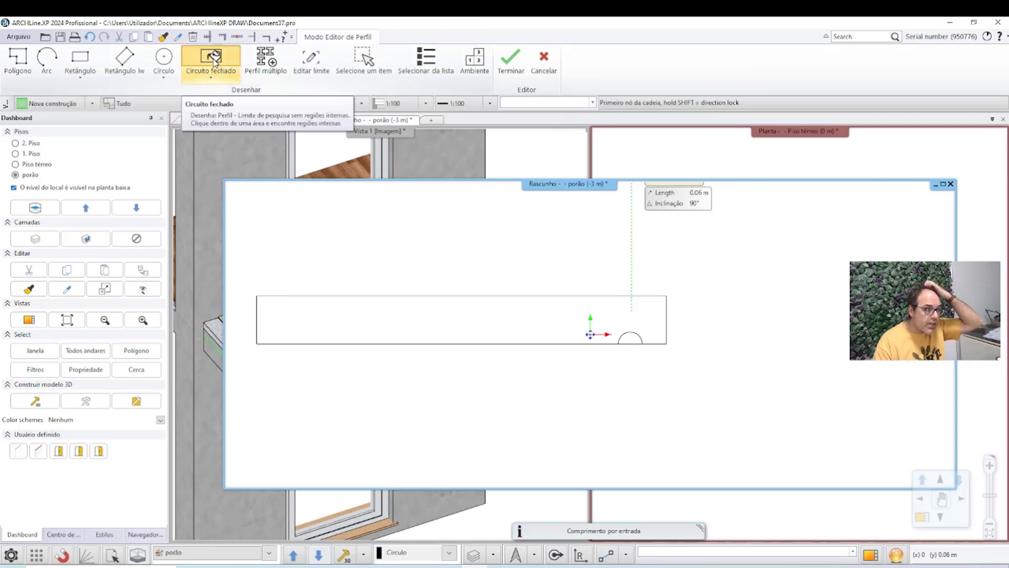
left_click(402, 316)
left_click(570, 247)
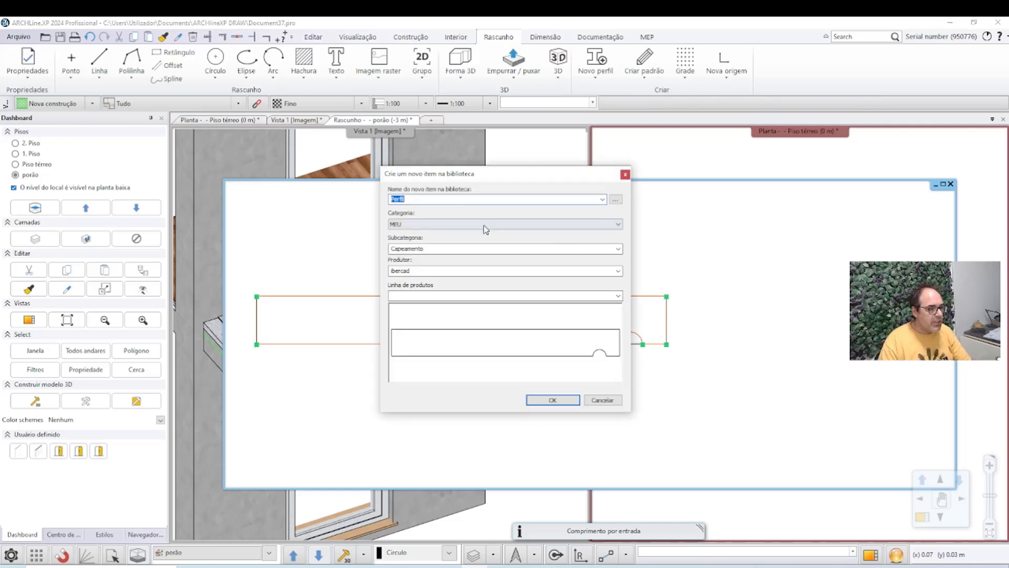
Save it as 'Moldura pavimento 170x20 com pingadeira' in category MEU, subcategory Capeamento
left_click(618, 249)
left_click(618, 248)
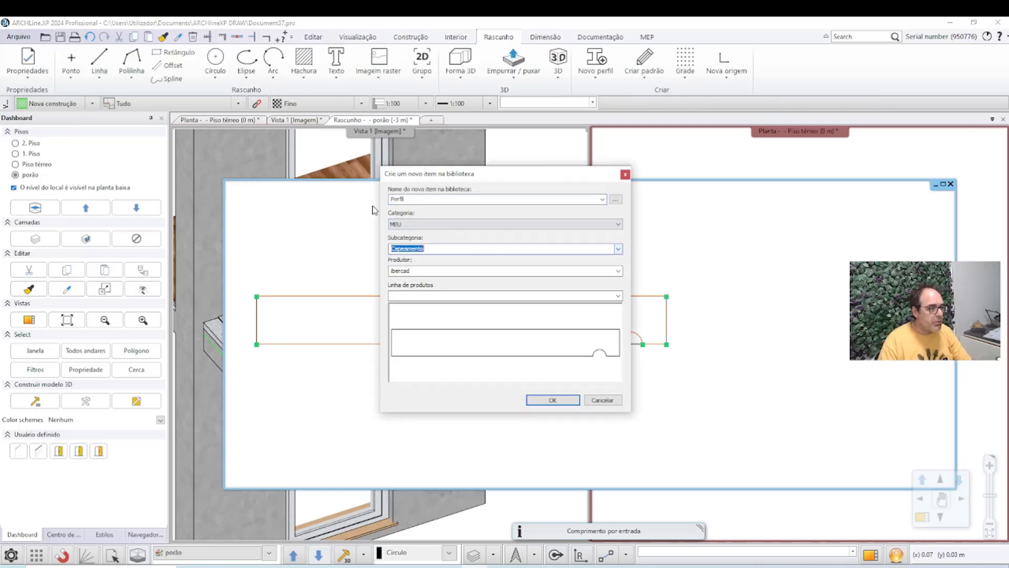
left_click(426, 231)
left_click(427, 197)
type("Moldura pavimento 170x20 com pingadeira")
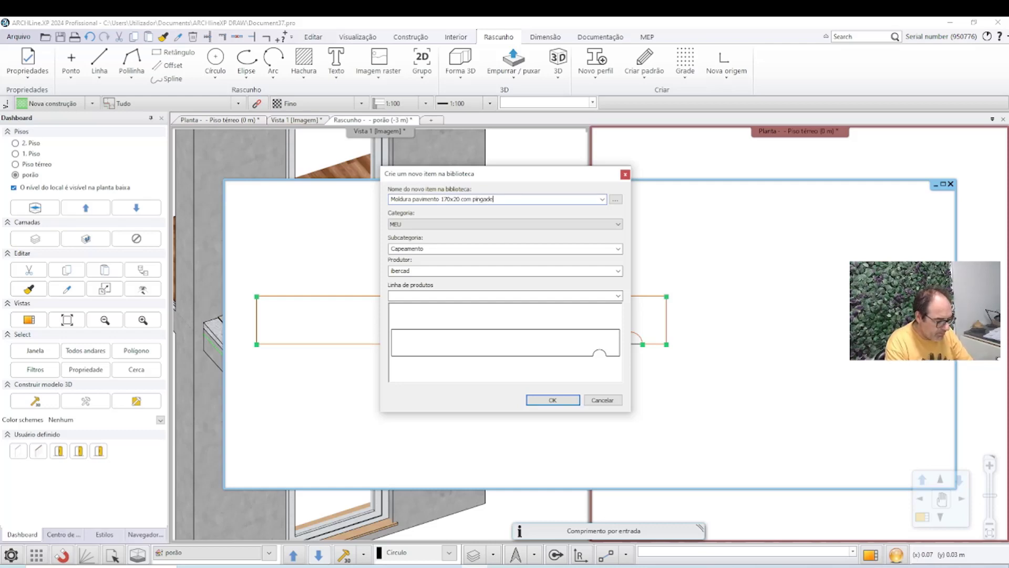
left_click(553, 401)
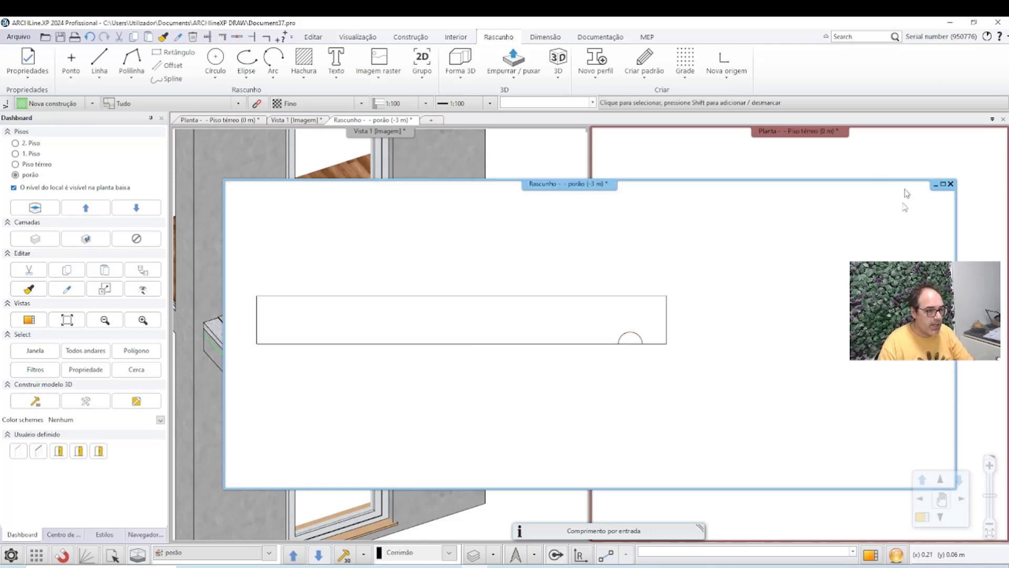
Zoom in on the slab in the 3D view, select it and open Laje propriedades
left_click(536, 168)
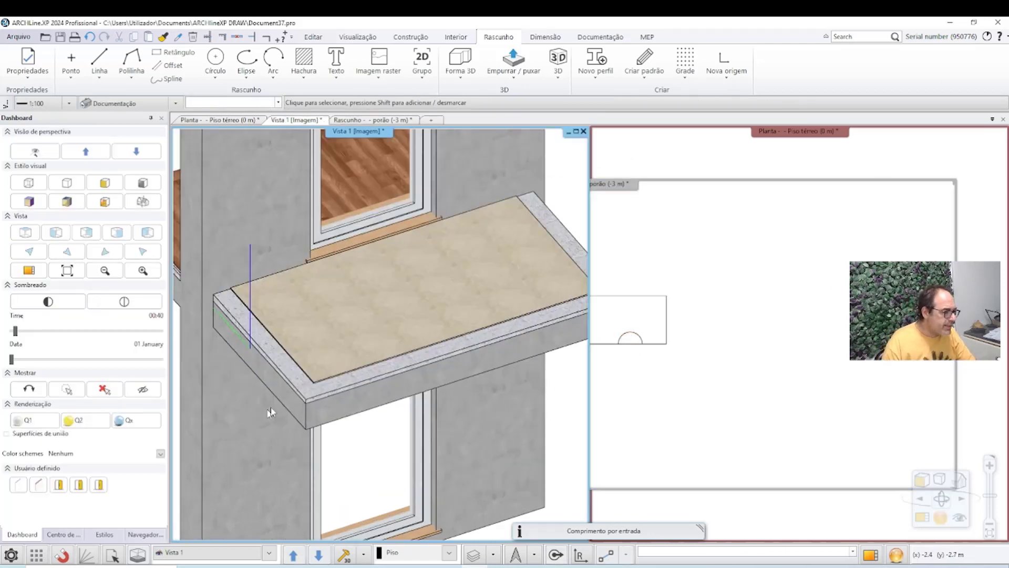
scroll(389, 368, "up", 3)
scroll(388, 372, "up", 3)
scroll(388, 373, "up", 2)
scroll(397, 363, "up", 2)
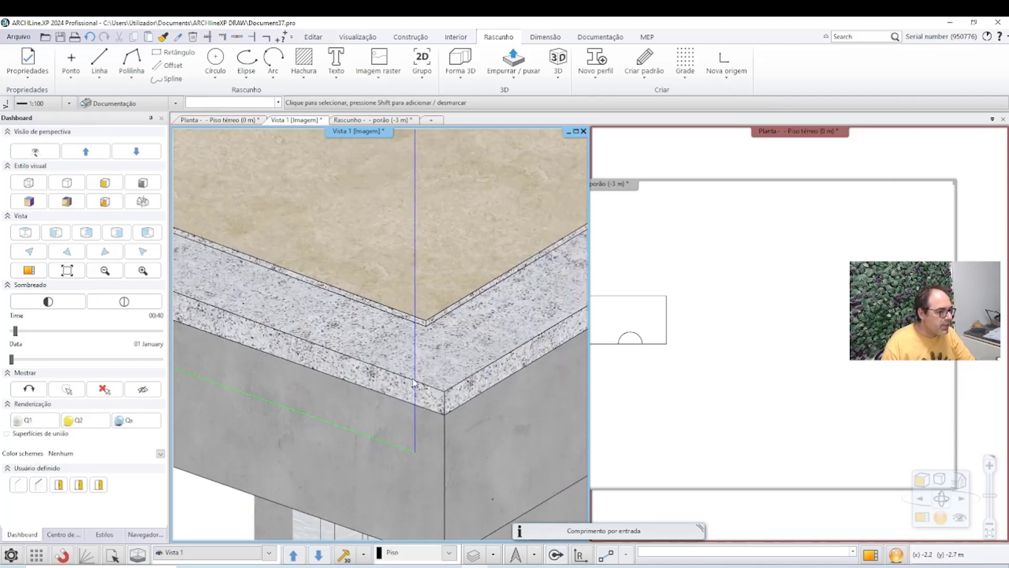
scroll(408, 352, "up", 2)
scroll(424, 336, "up", 2)
scroll(421, 341, "down", 1)
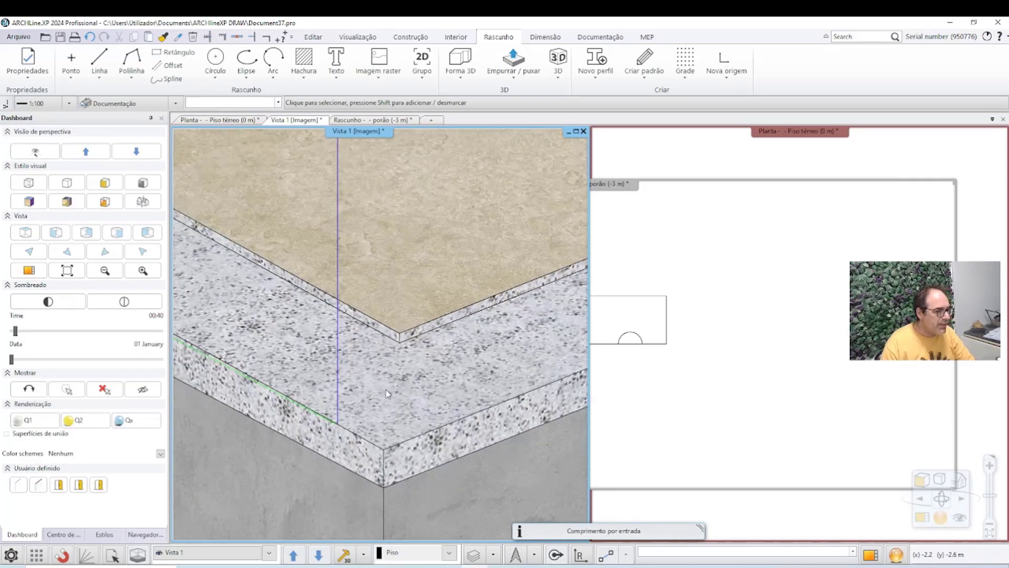
scroll(387, 393, "down", 1)
left_click(398, 332)
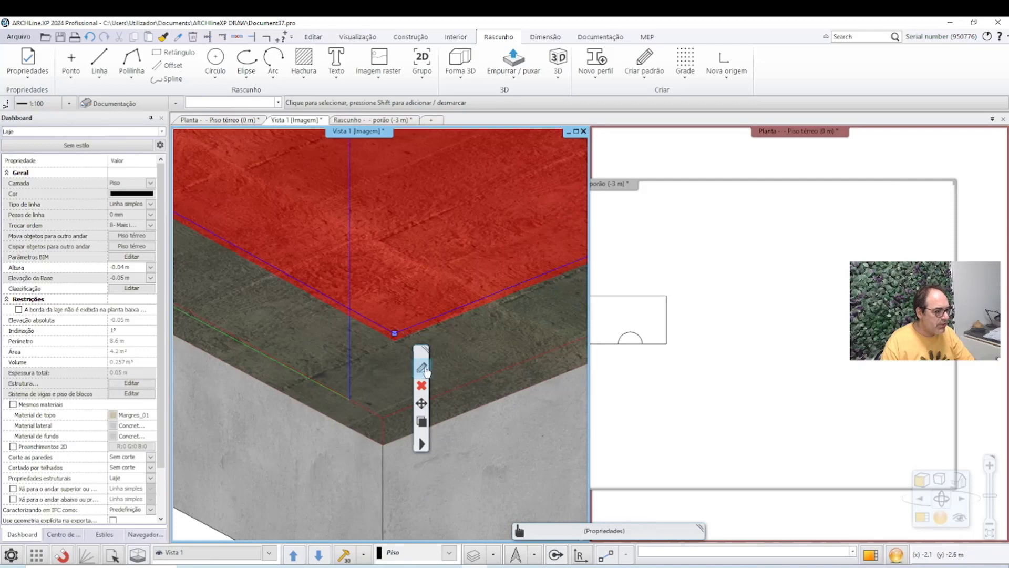
left_click(421, 354)
Set the Concreto layer thickness in Camadas de laje to 0.03 m and apply
left_click(334, 391)
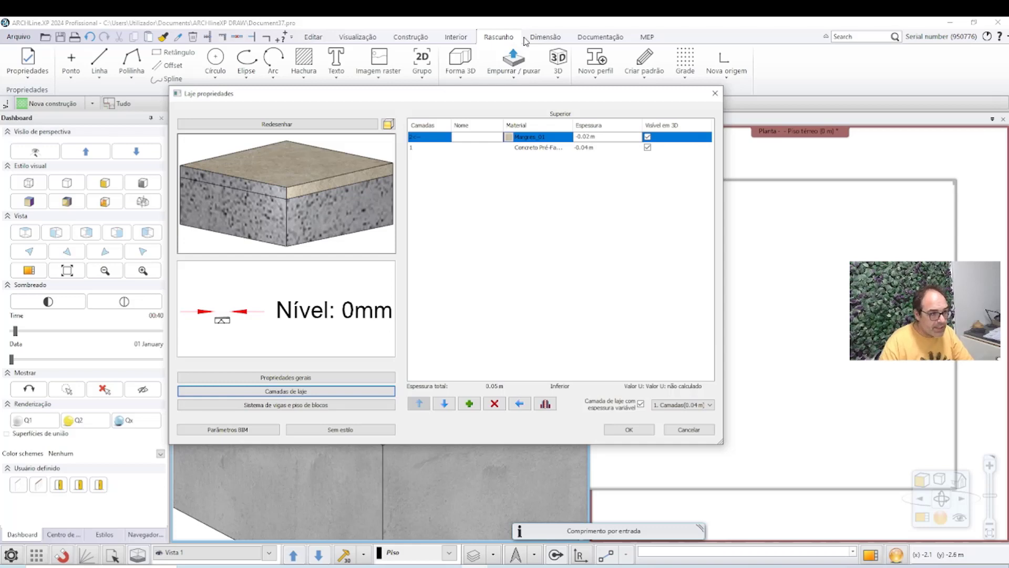
left_click(588, 148)
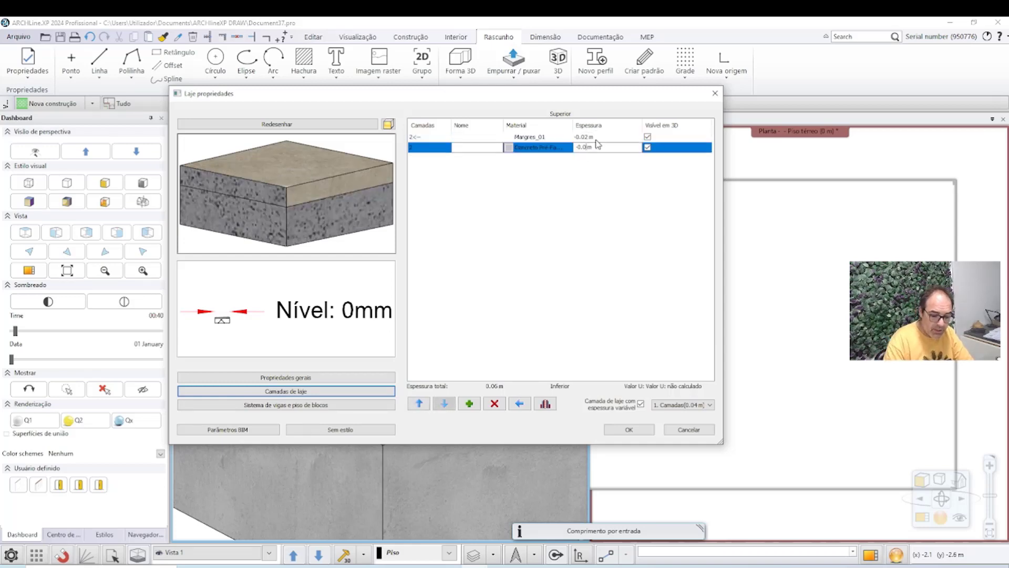
type("3")
key("Return")
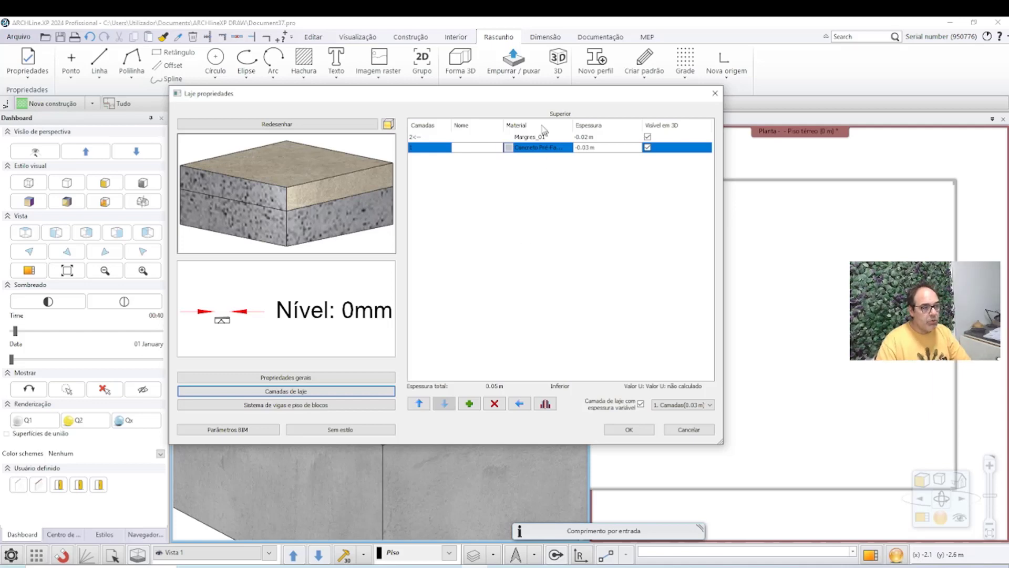
left_click(629, 431)
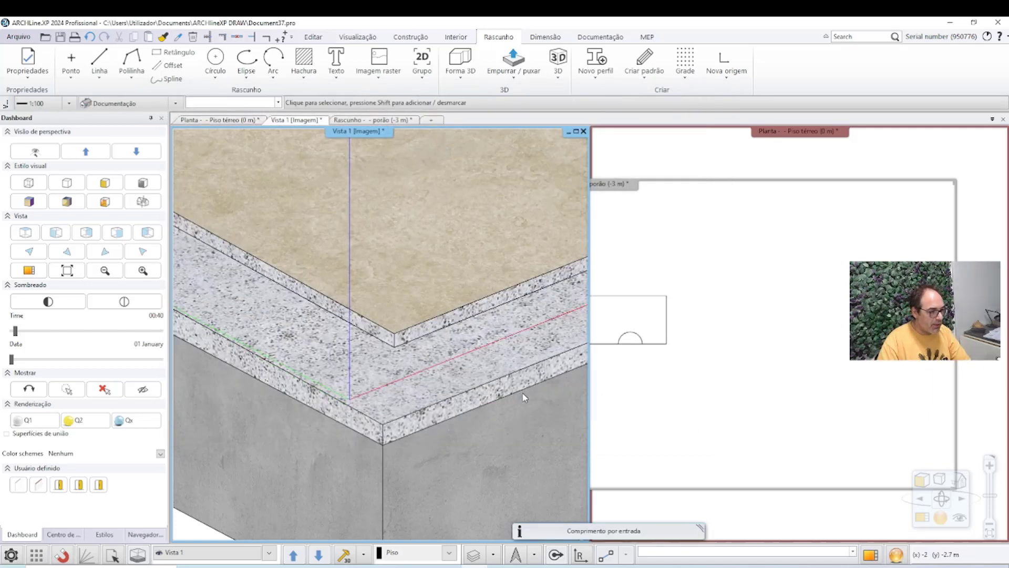
Zoom and tilt the 3D view to inspect the slab corner more steeply
scroll(418, 395, "up", 2)
scroll(399, 382, "up", 2)
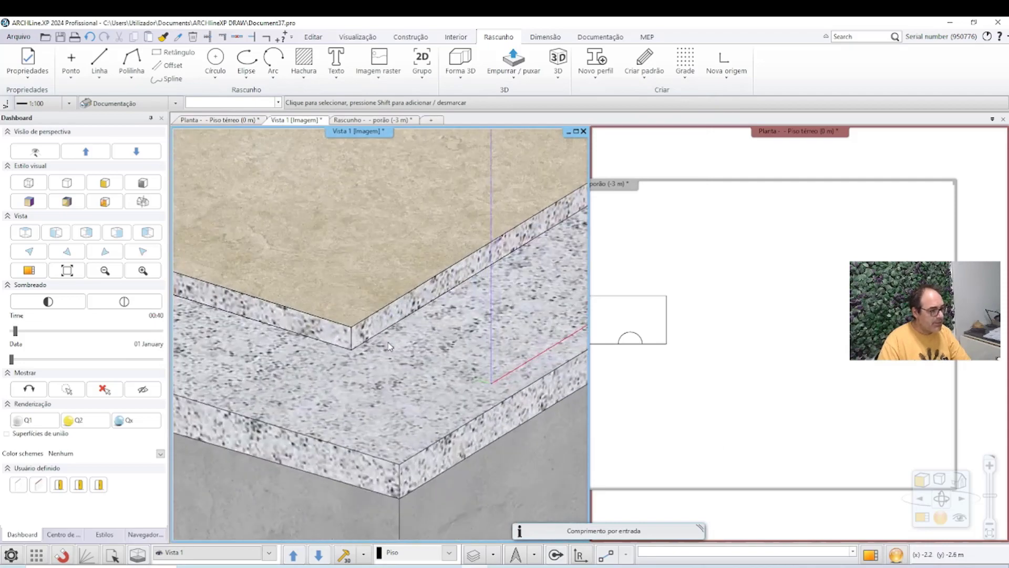
scroll(378, 368, "up", 2)
scroll(352, 351, "up", 2)
scroll(352, 351, "down", 3)
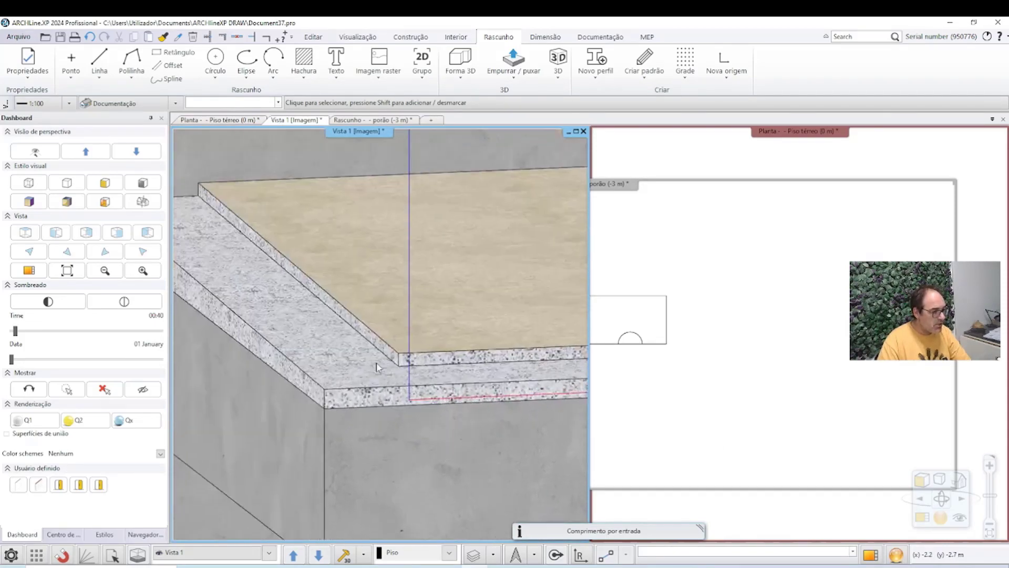
mouse_move(357, 368)
middle_mouse_down()
mouse_move(368, 400)
mouse_move(394, 421)
mouse_move(337, 391)
middle_mouse_up()
scroll(375, 419, "up", 3)
scroll(337, 391, "down", 3)
scroll(347, 382, "up", 3)
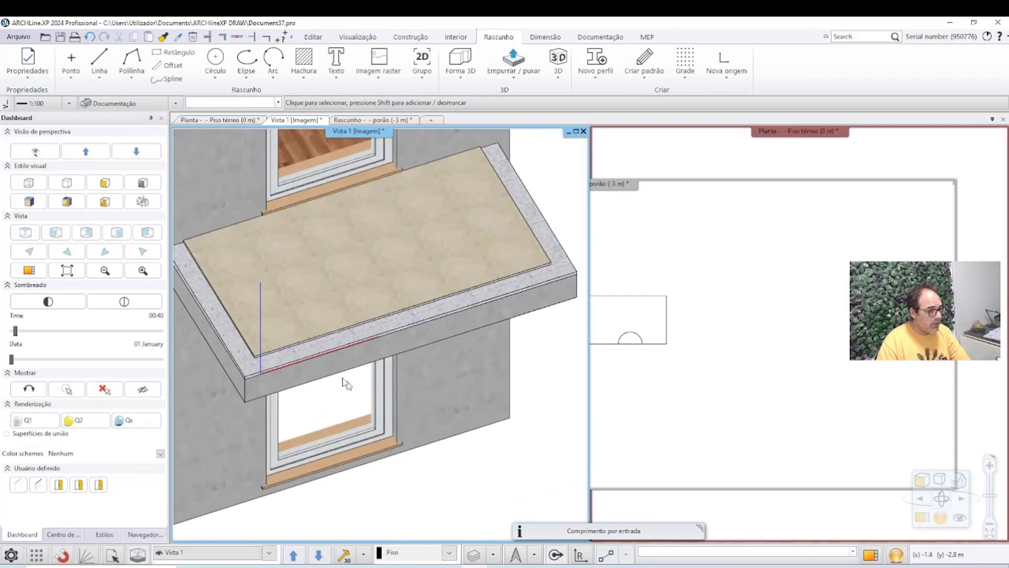
scroll(266, 281, "up", 1)
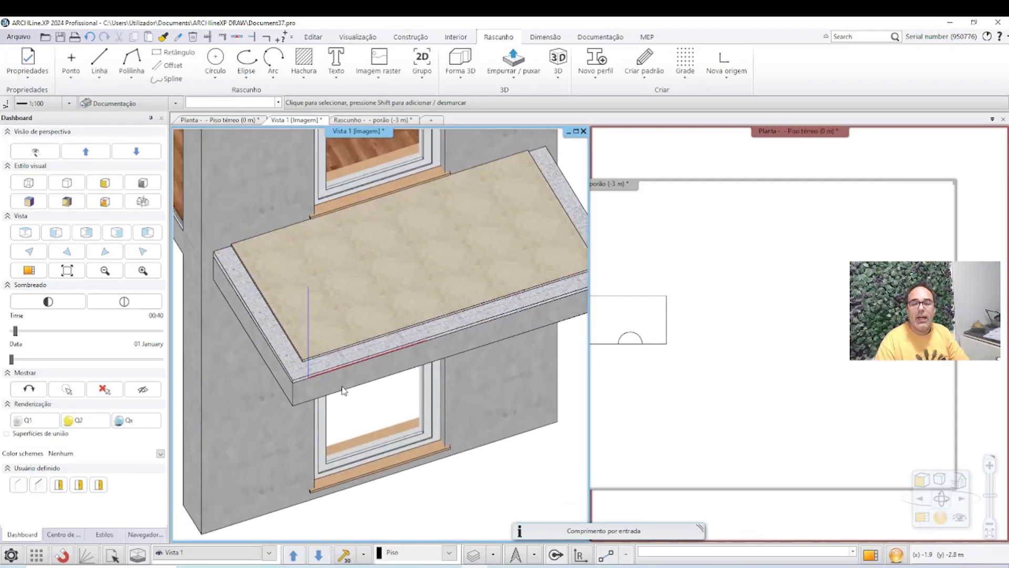
Close the Rascunho (porão) window, answering the save prompt, and activate Planta Piso térreo
left_click(785, 352)
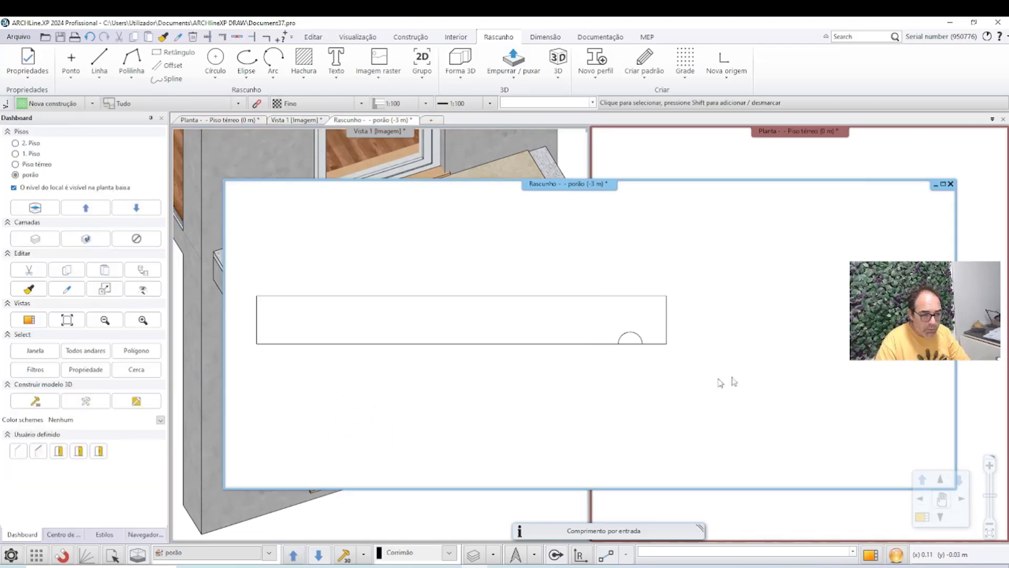
left_click(951, 183)
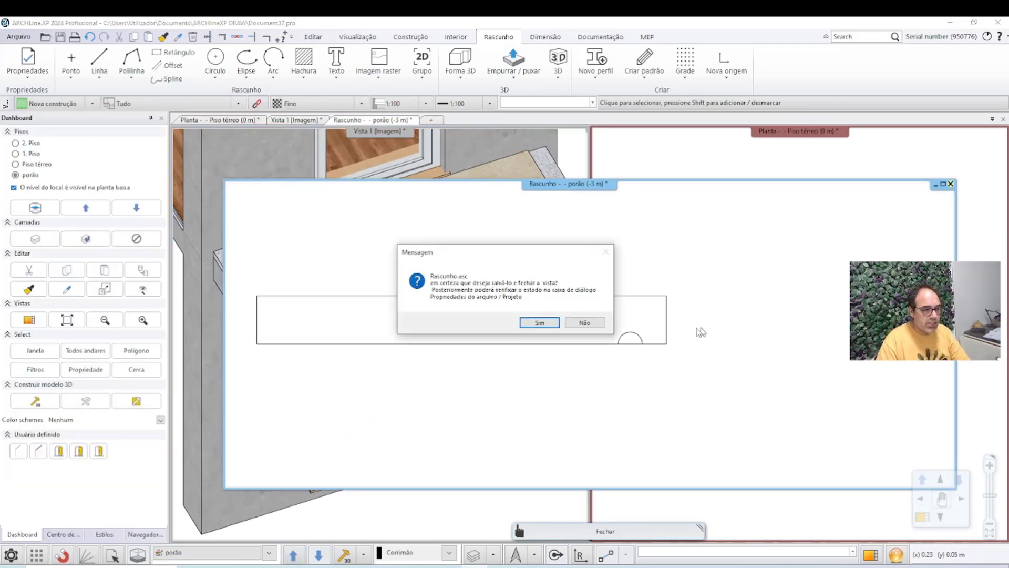
left_click(545, 322)
left_click(512, 434)
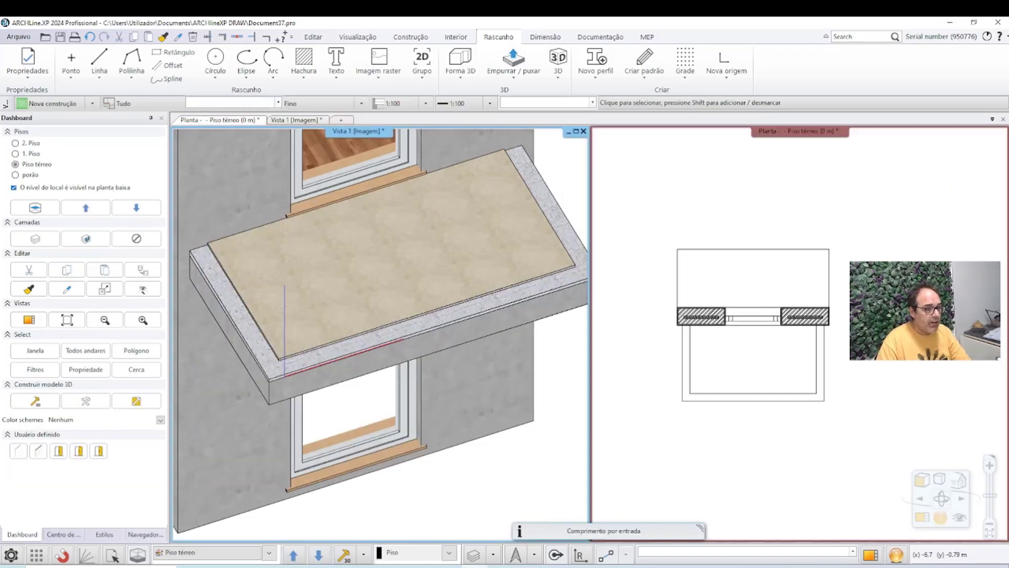
scroll(383, 372, "down", 2)
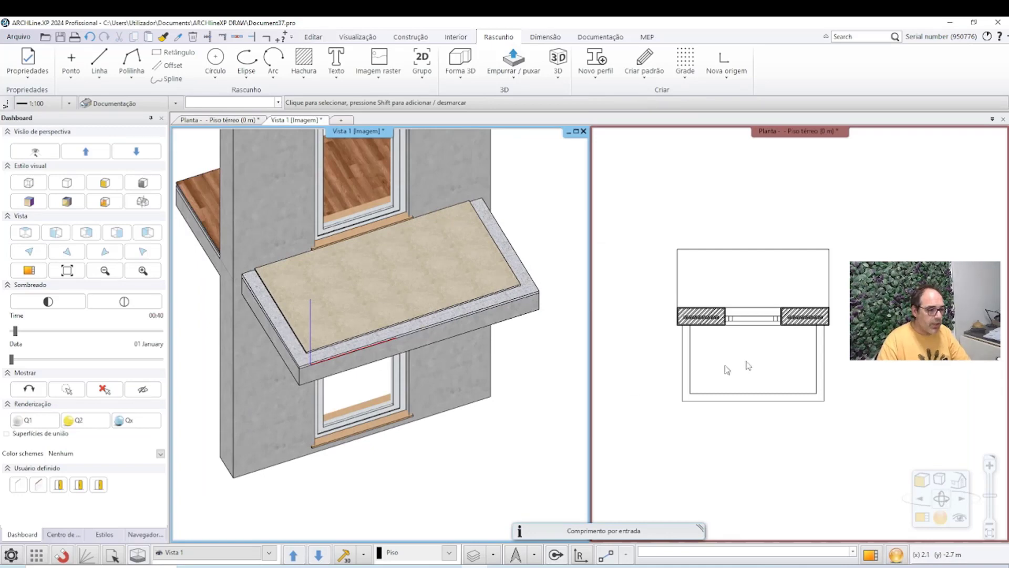
left_click(829, 463)
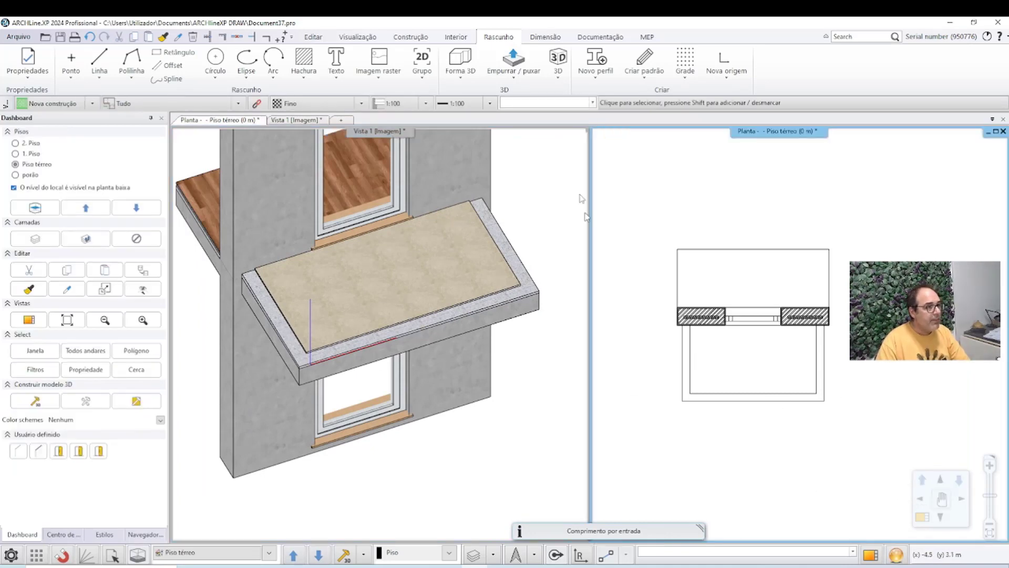
Start the railing tool from the building construction tools
left_click(416, 36)
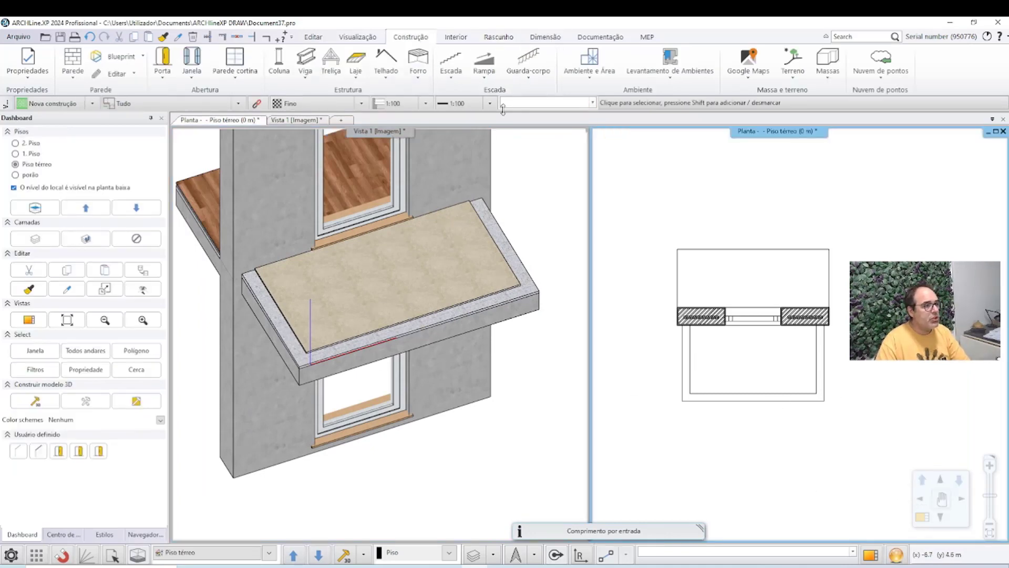
left_click(528, 80)
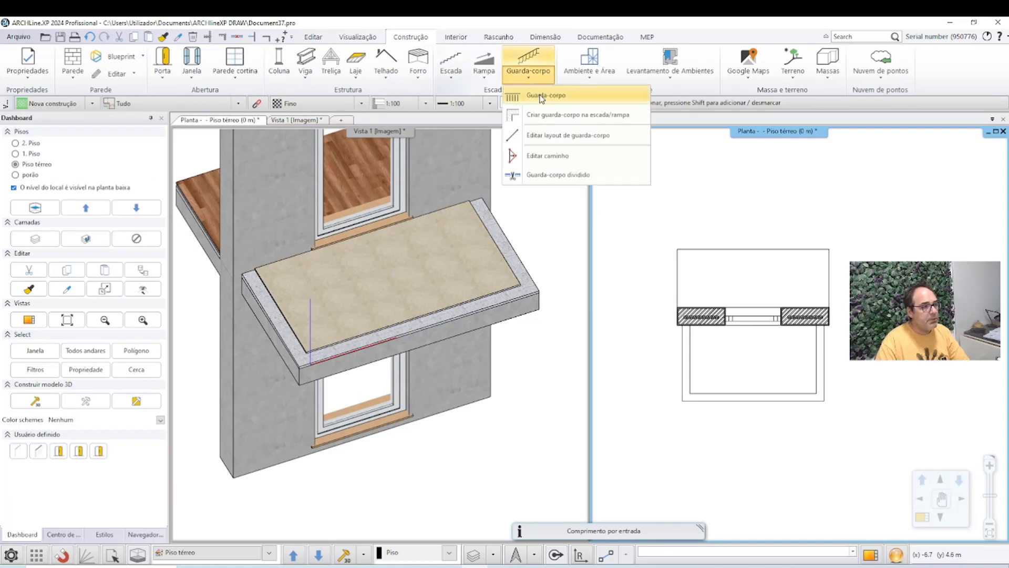
left_click(536, 93)
scroll(682, 326, "up", 1)
scroll(694, 310, "up", 1)
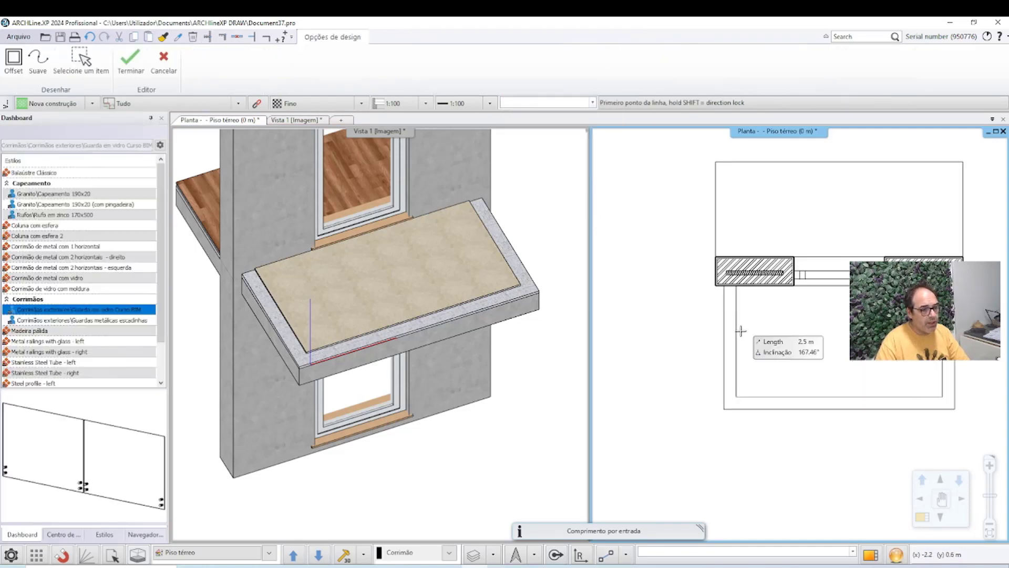
scroll(707, 284, "up", 1)
scroll(719, 262, "up", 1)
Draw a glass railing around the slab's three open edges, then select it
left_click(703, 252)
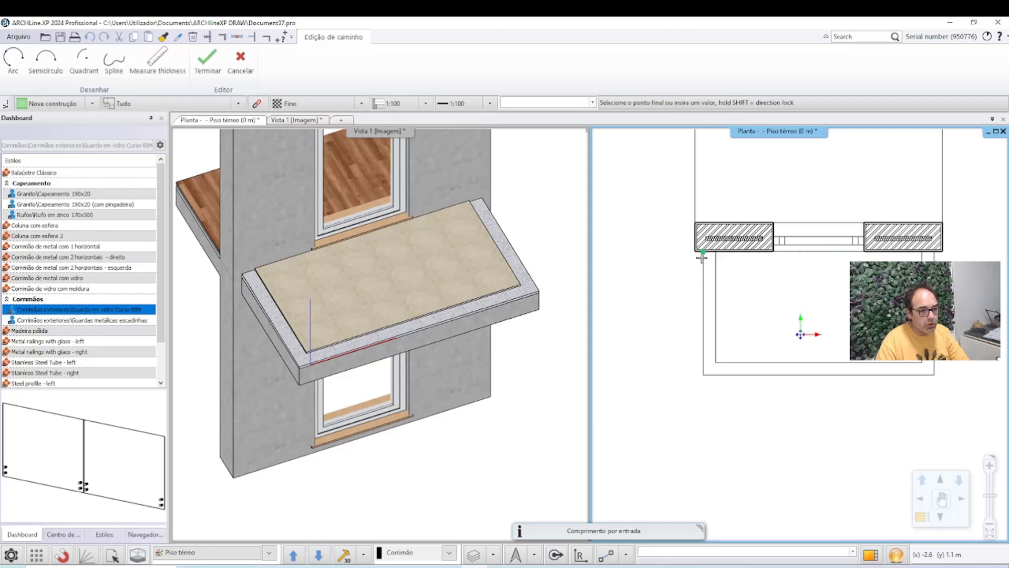
left_click(703, 375)
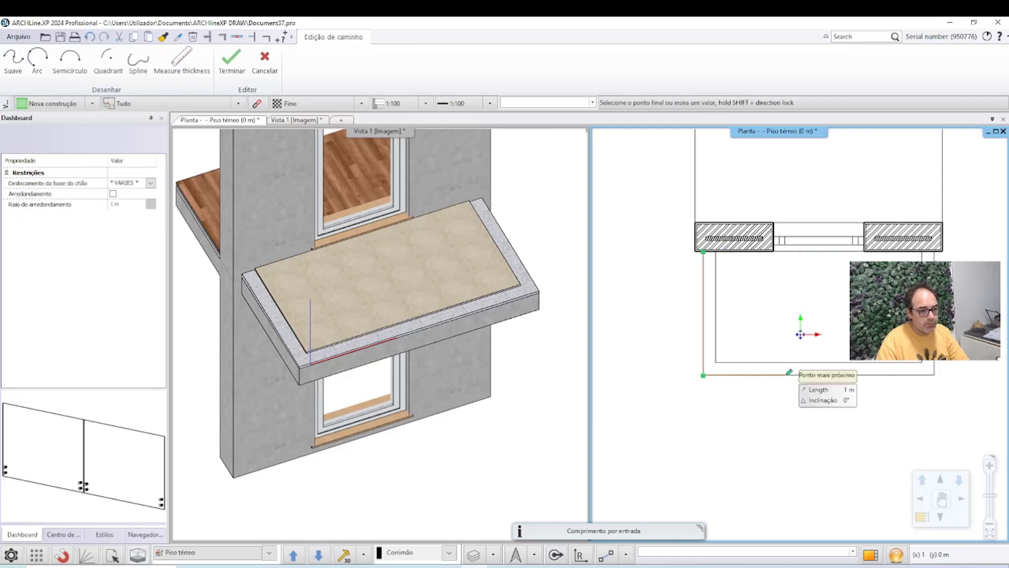
left_click(935, 375)
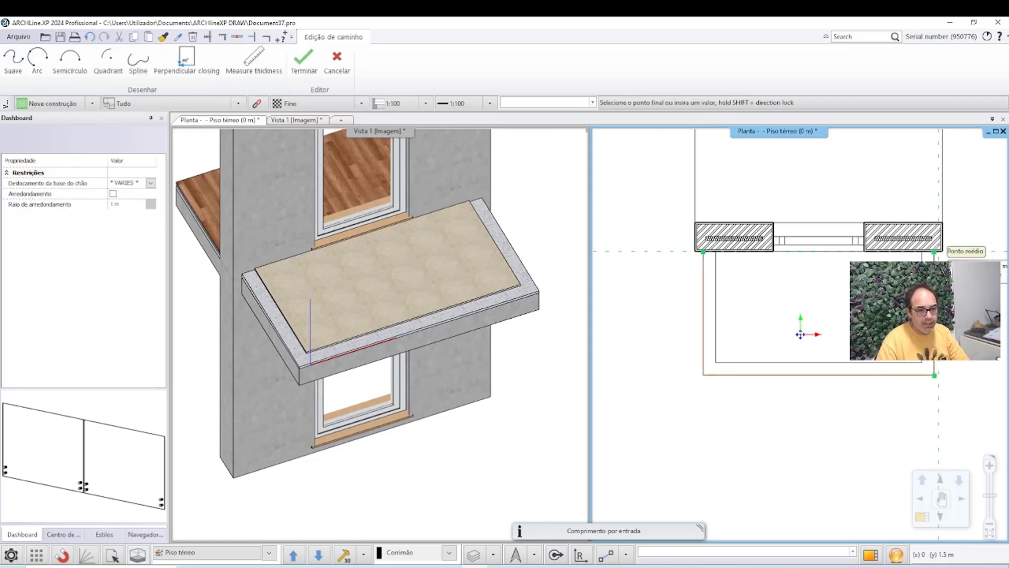
left_click(935, 252)
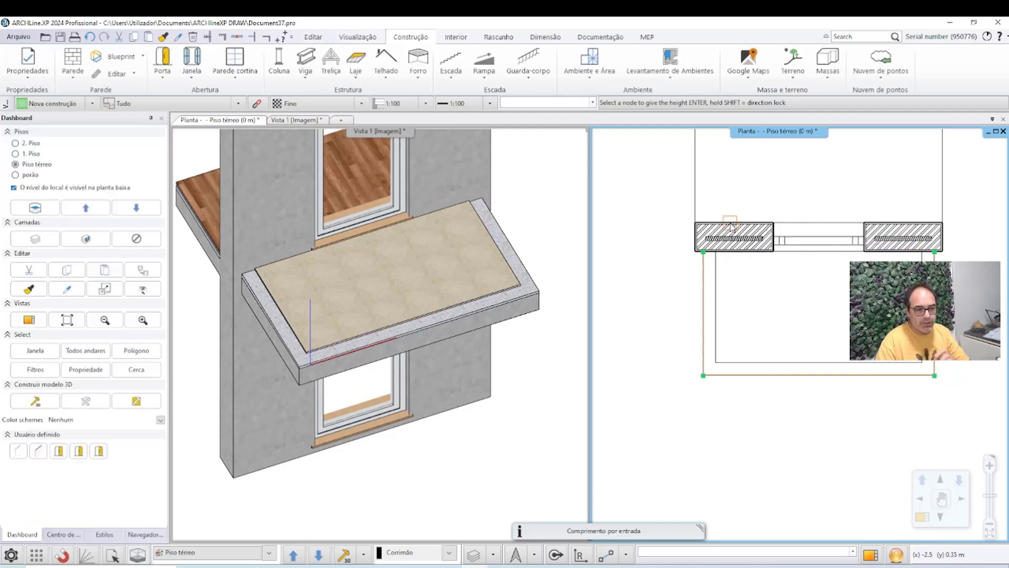
key("Return")
key("Return")
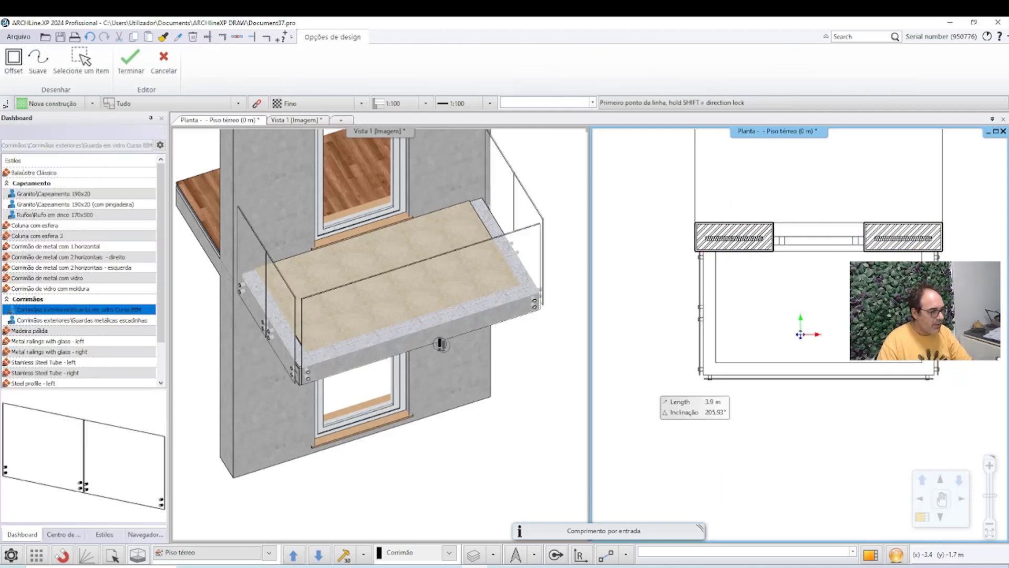
key("Escape")
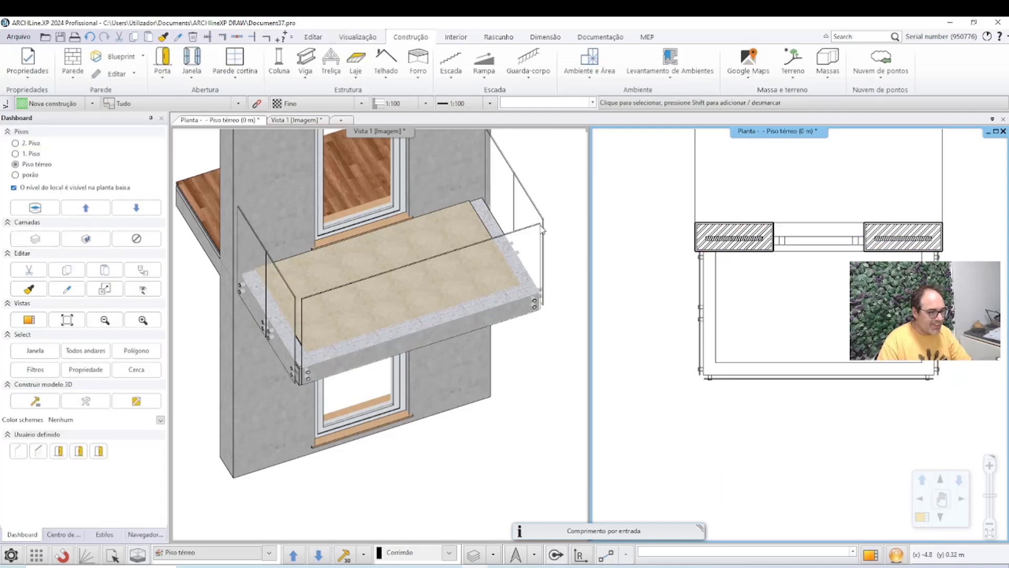
left_click(542, 229)
Delete the glass railing and pick the Balaústre Clássico railing style
key("Delete")
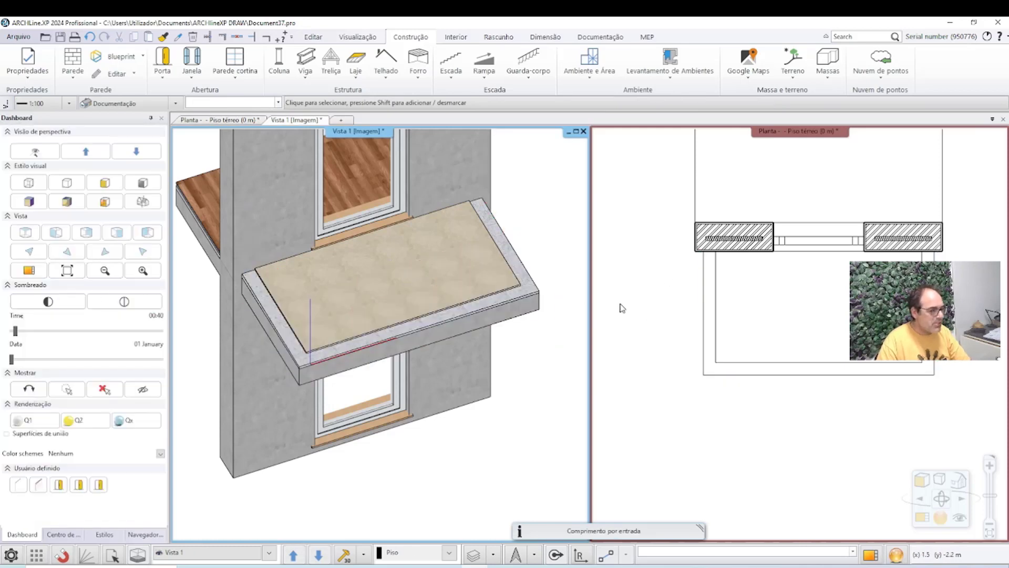
left_click(528, 60)
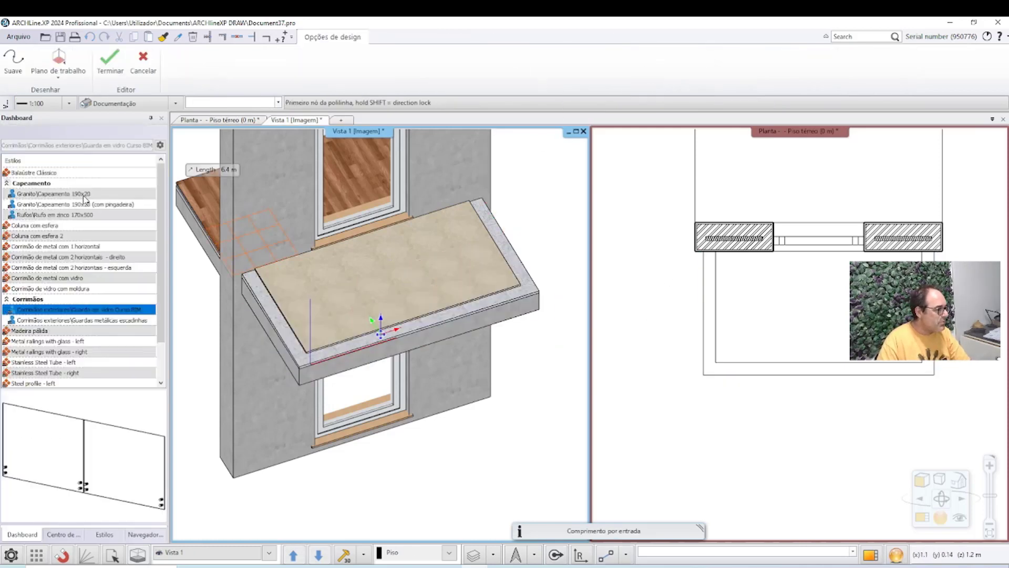
left_click(32, 173)
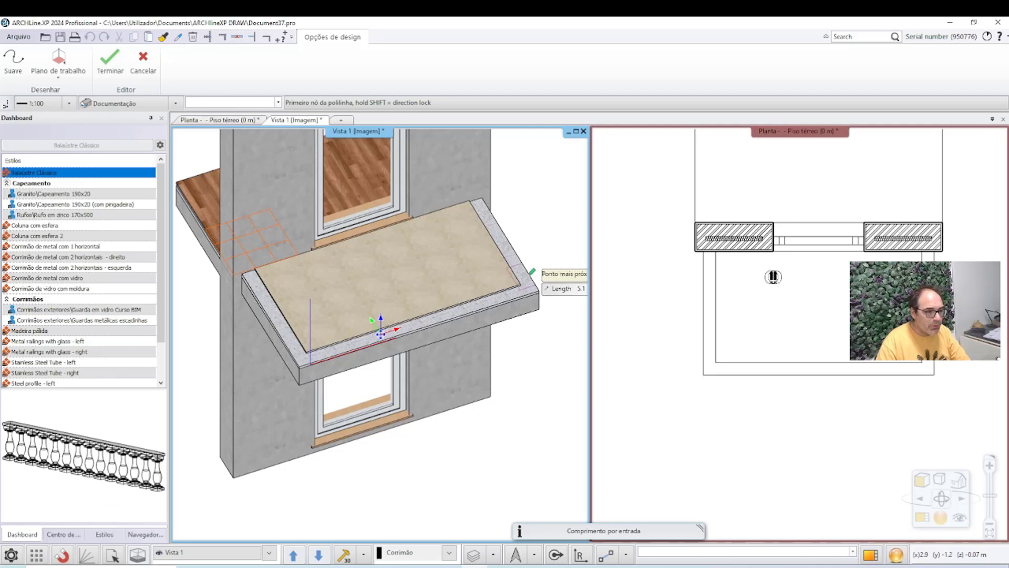
key("Escape")
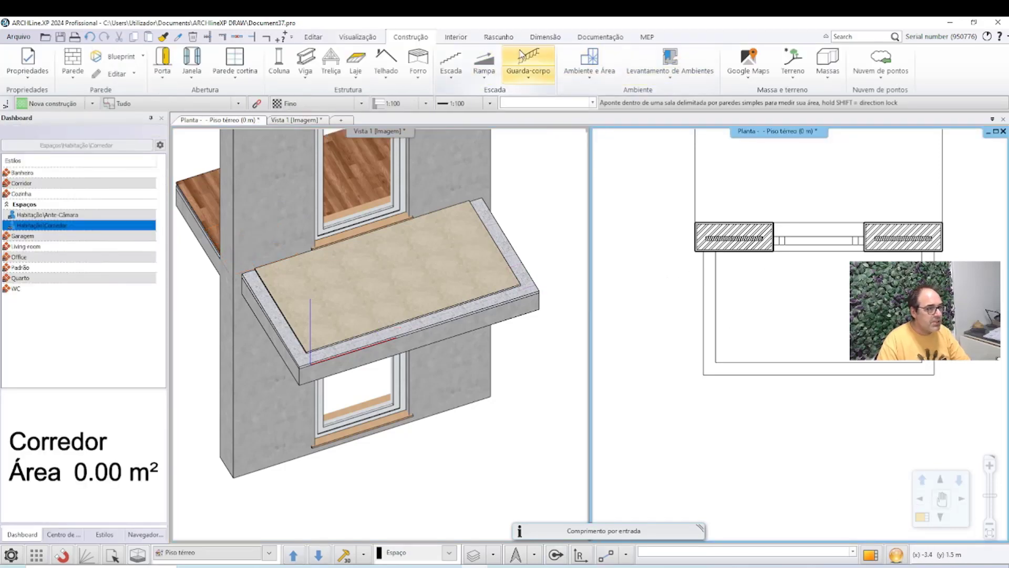
Draw the balustrade from one wall corner around both slab front corners to the other
left_click(528, 60)
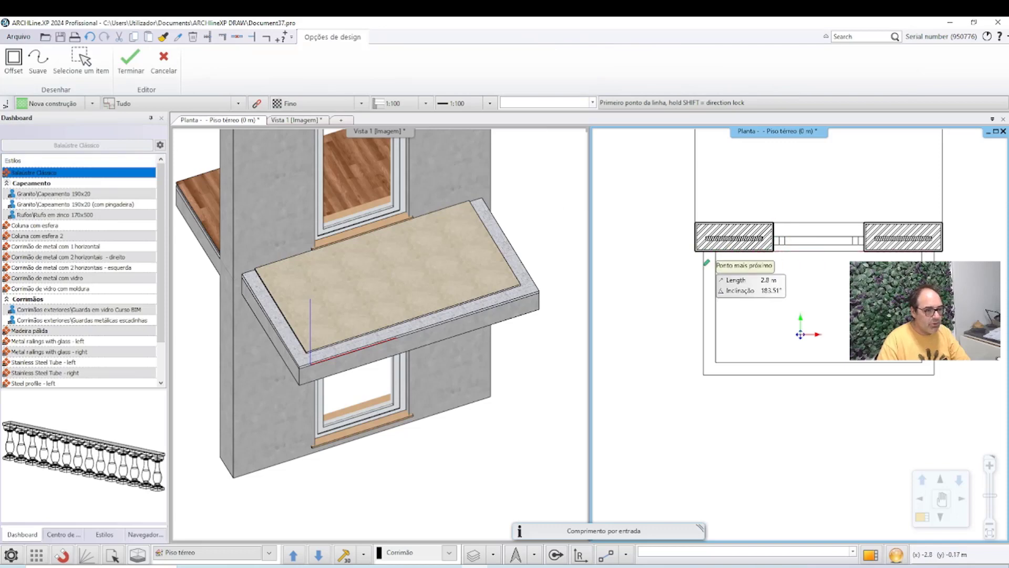
left_click(703, 252)
left_click(703, 375)
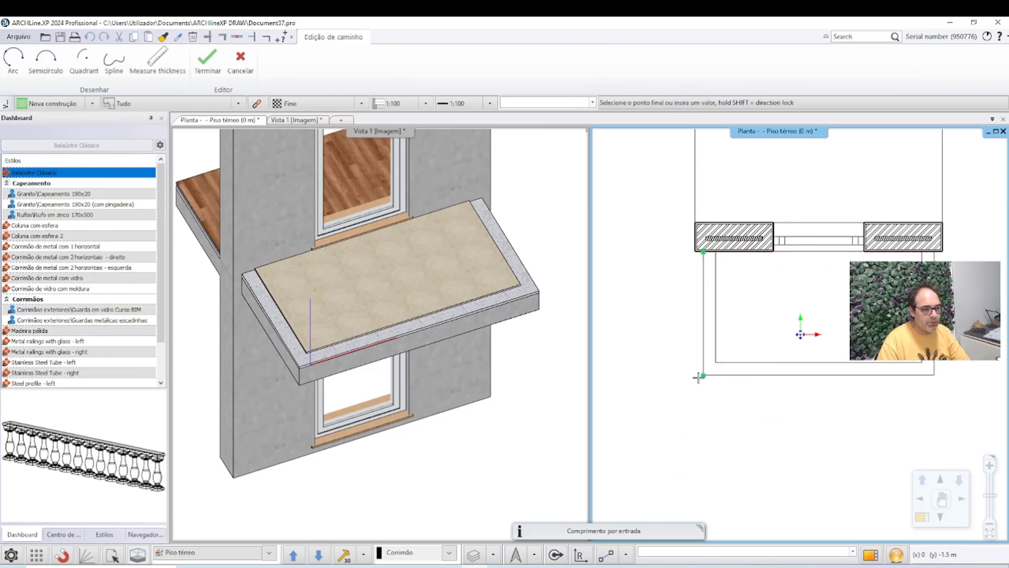
left_click(935, 375)
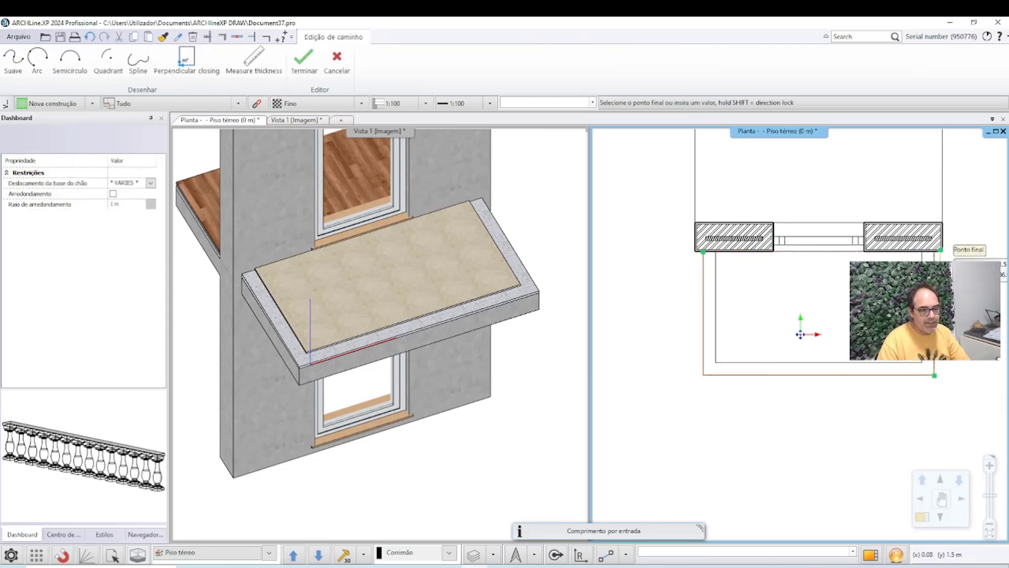
left_click(935, 252)
key("Return")
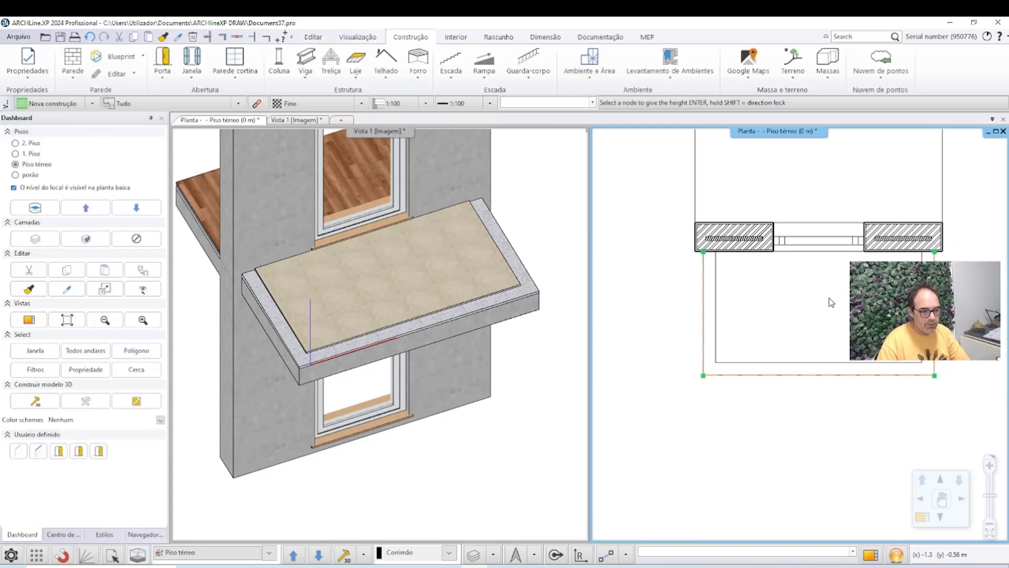
key("Return")
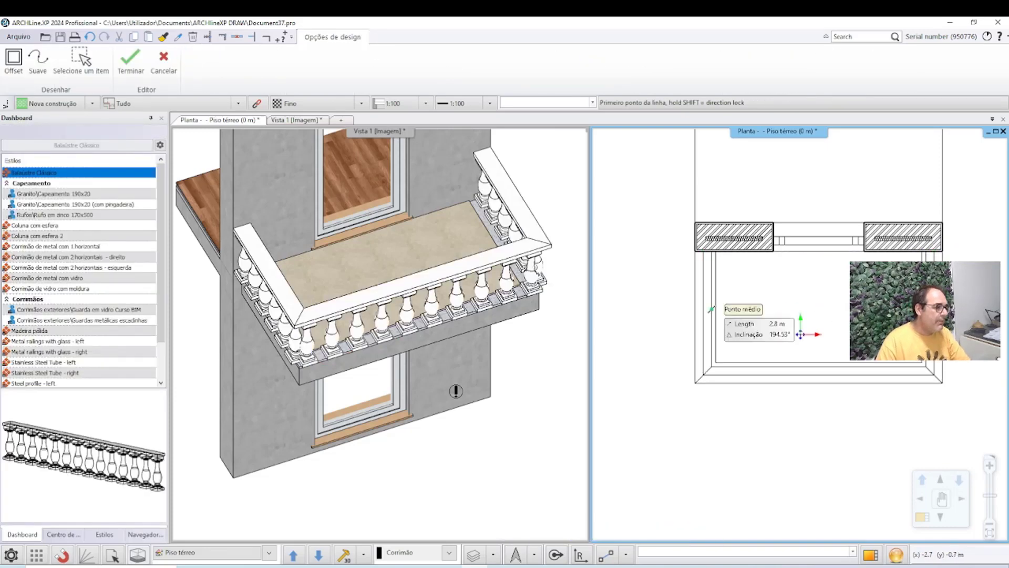
key("Escape")
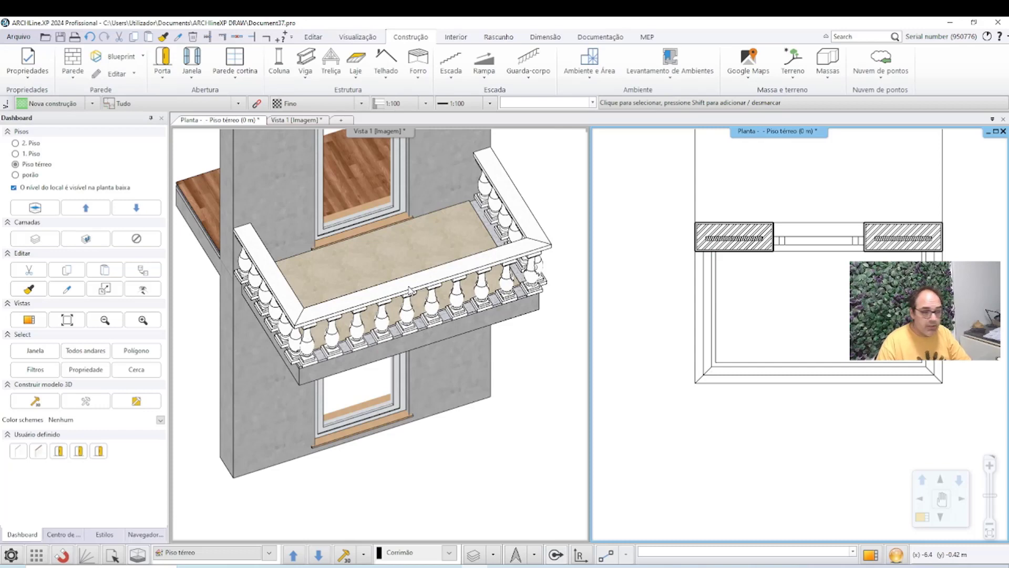
left_click(410, 289)
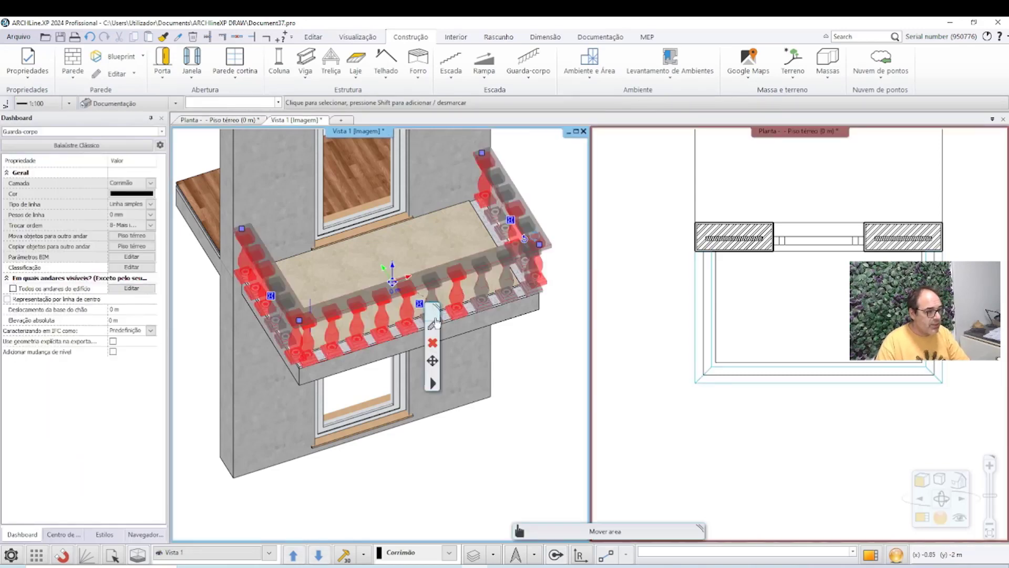
Put the railing on the Moldura pavimento layer with colour index 248
left_click(433, 329)
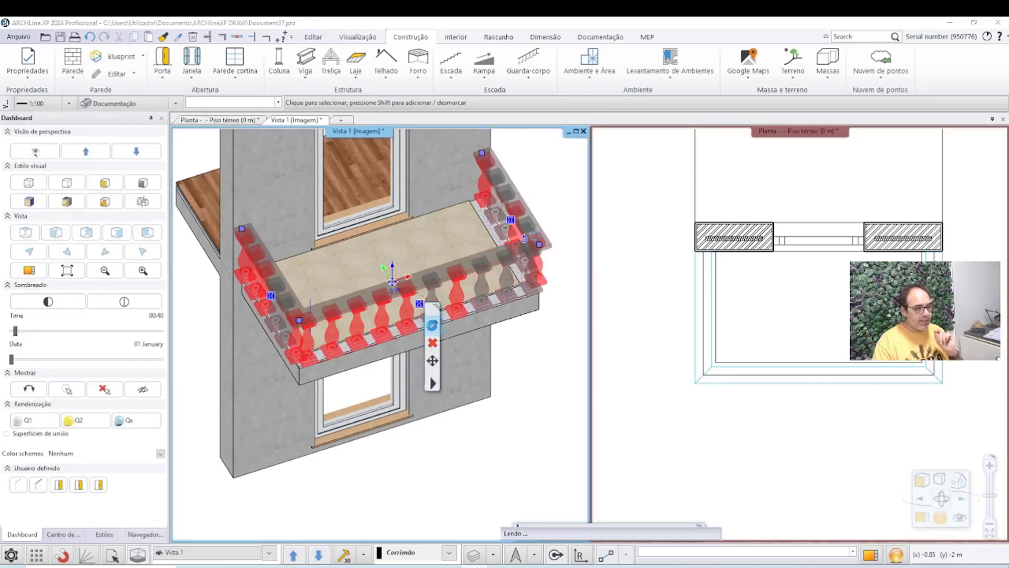
left_click(461, 231)
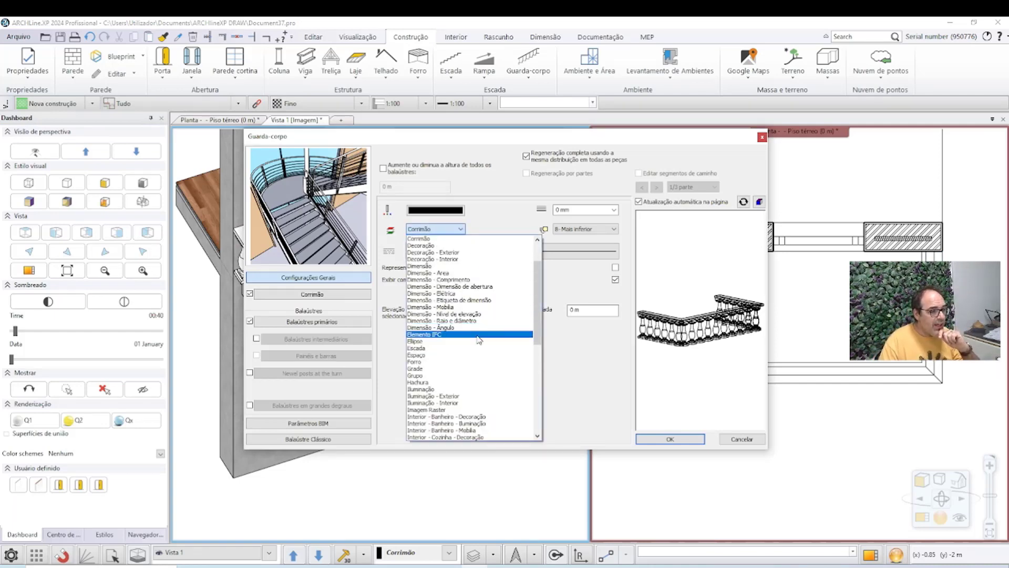
scroll(483, 311, "down", 4)
scroll(484, 331, "down", 4)
scroll(485, 352, "down", 4)
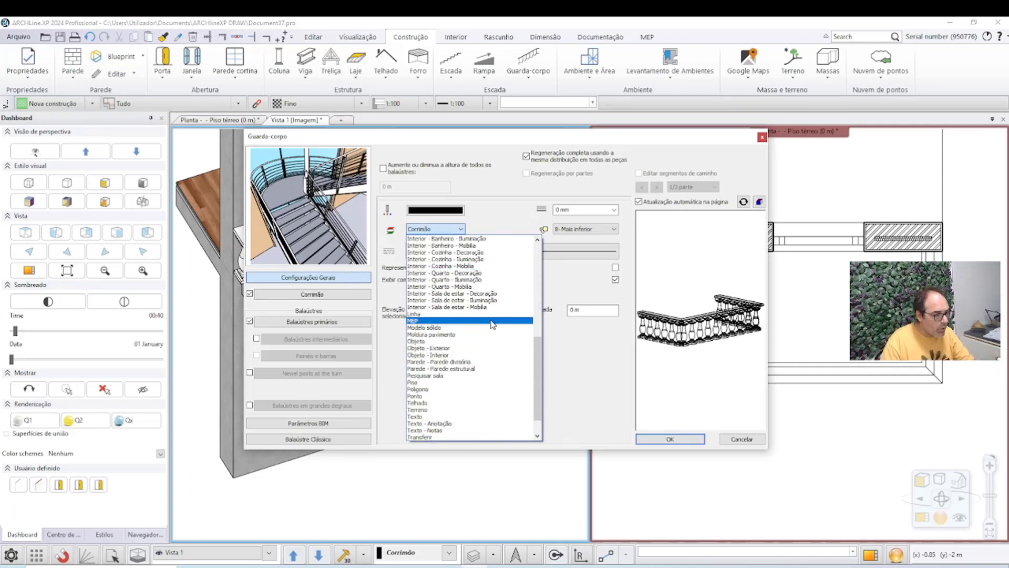
left_click(468, 334)
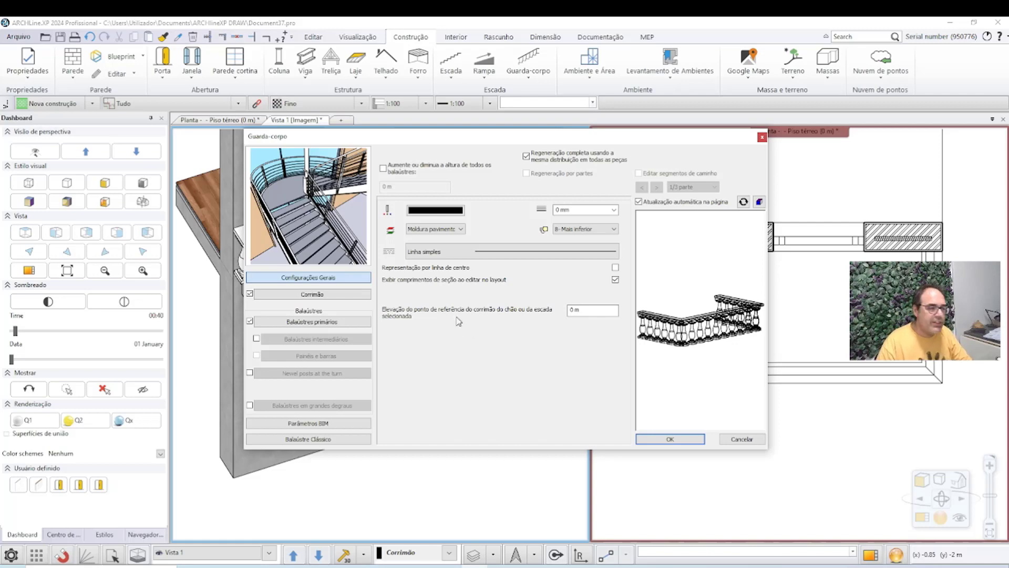
left_click(440, 215)
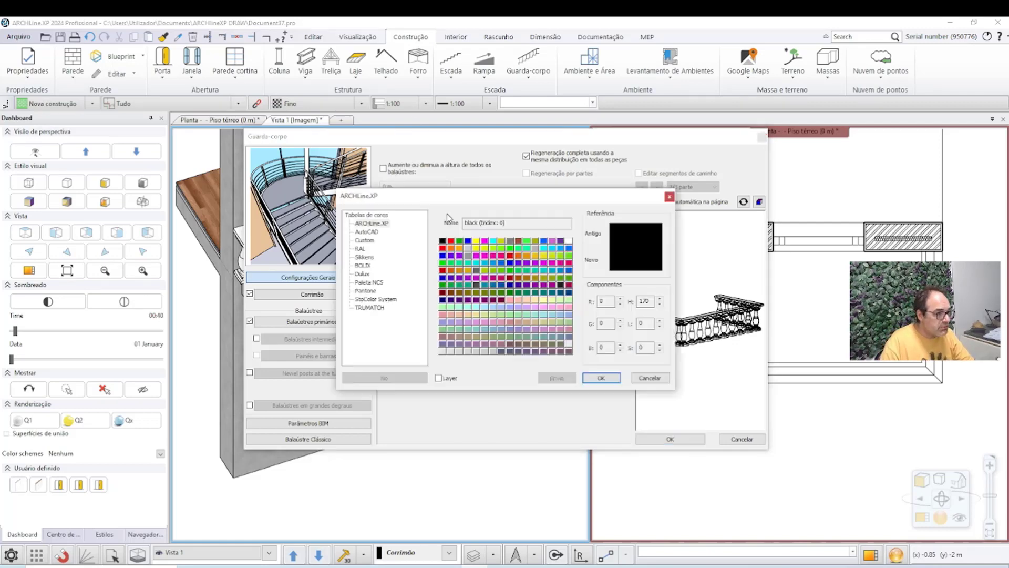
left_click(507, 351)
left_click(599, 379)
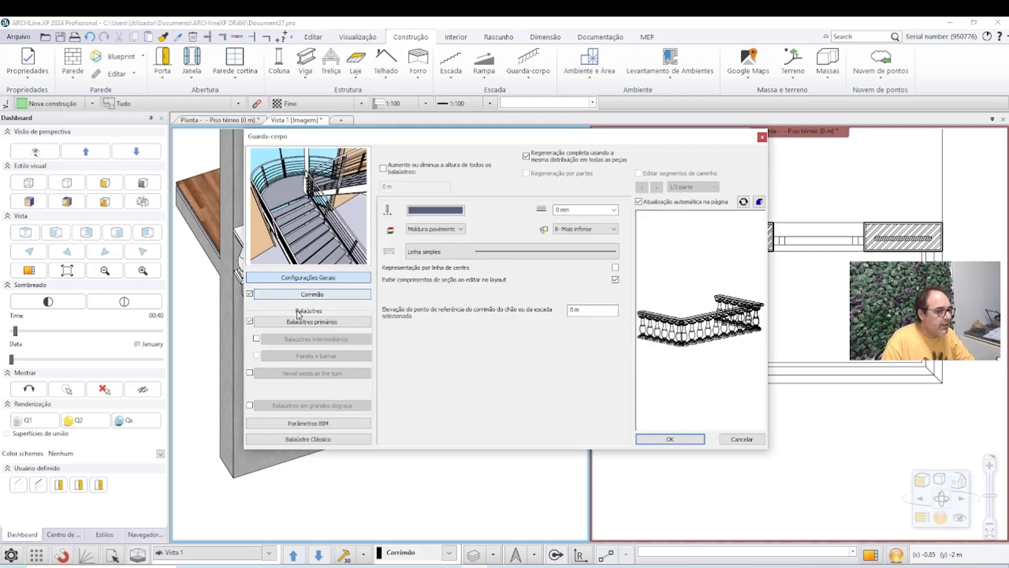
Uncheck Balaústres primários and bring up the Corrimão handrail settings
scroll(677, 314, "up", 5)
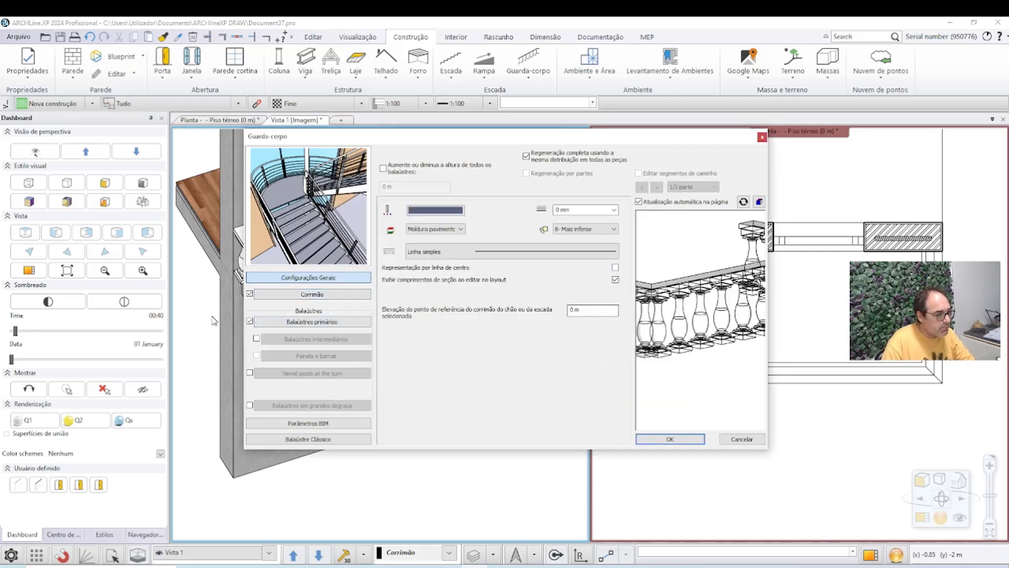
left_click(250, 321)
scroll(677, 307, "down", 3)
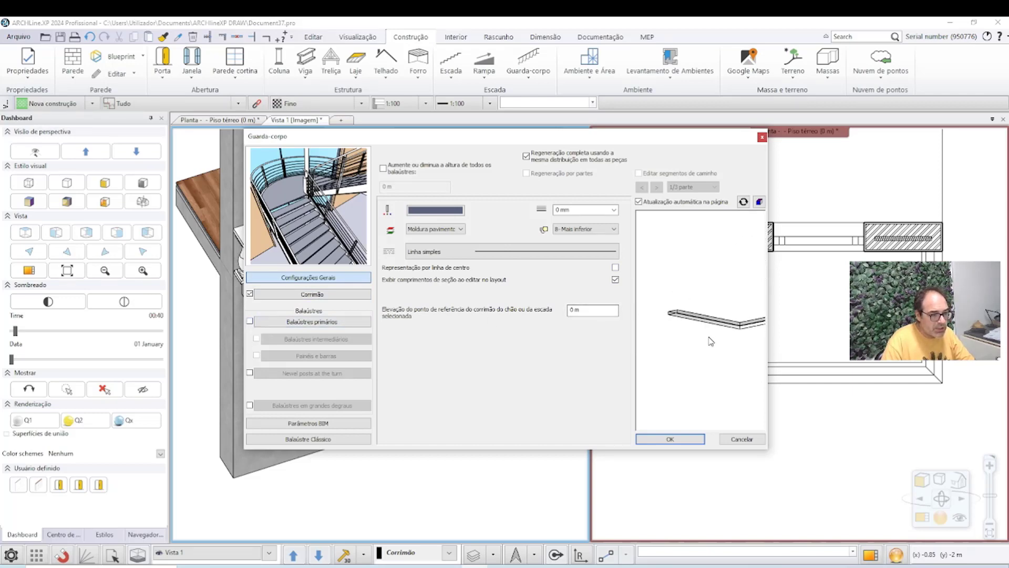
scroll(693, 337, "up", 1)
scroll(741, 352, "up", 1)
scroll(720, 351, "up", 2)
scroll(694, 328, "up", 1)
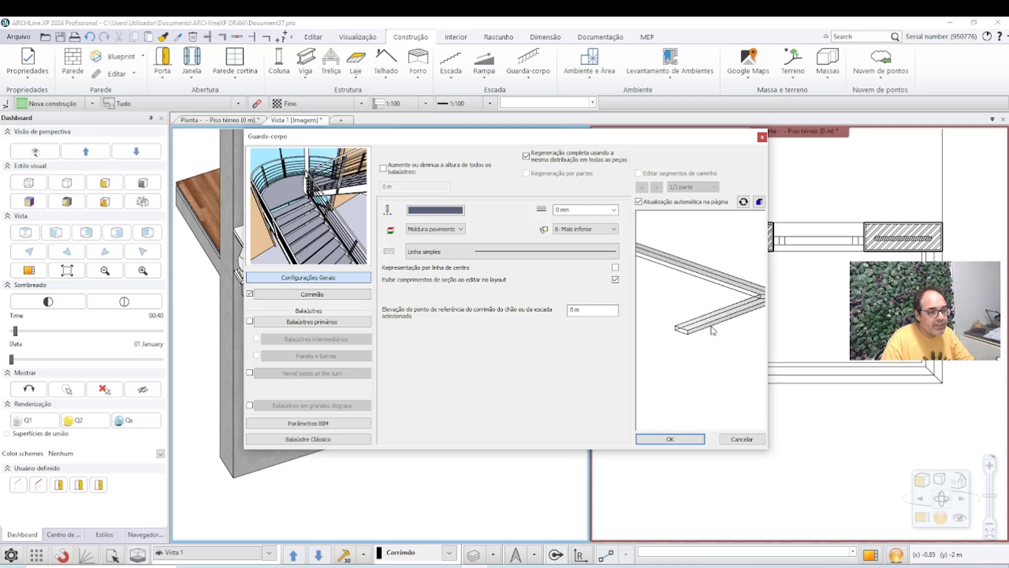
scroll(713, 330, "up", 1)
scroll(694, 327, "up", 2)
left_click(332, 295)
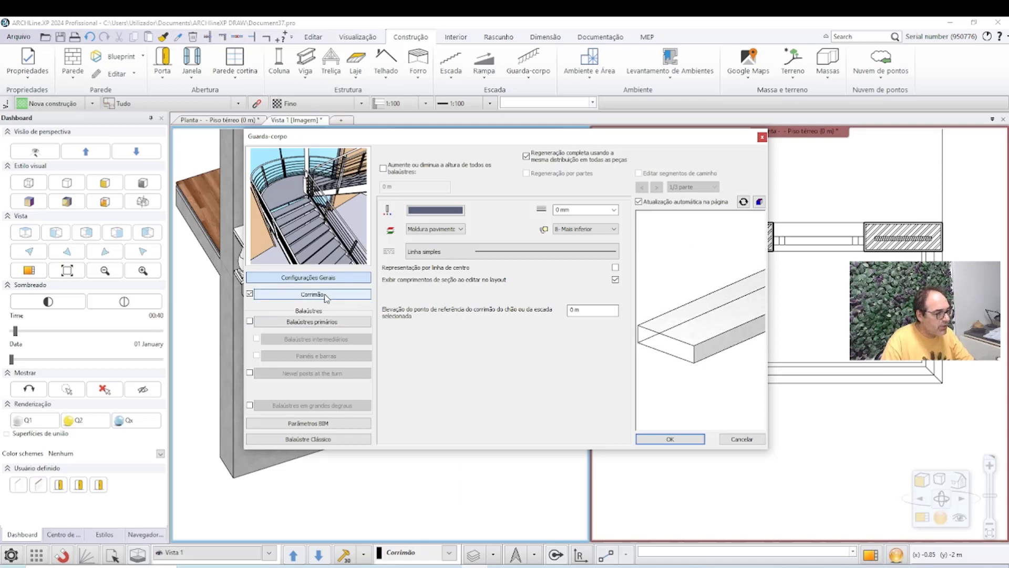
Set the handrail profile to 'Moldura pavimento 170x20 com pingadeira' from the Capeamento category
left_click(426, 221)
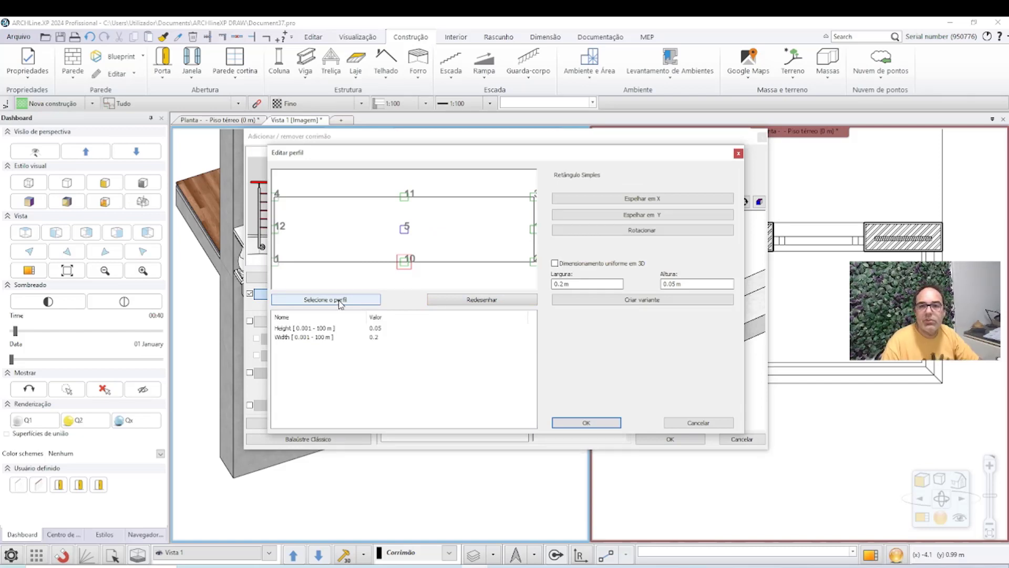
left_click(340, 303)
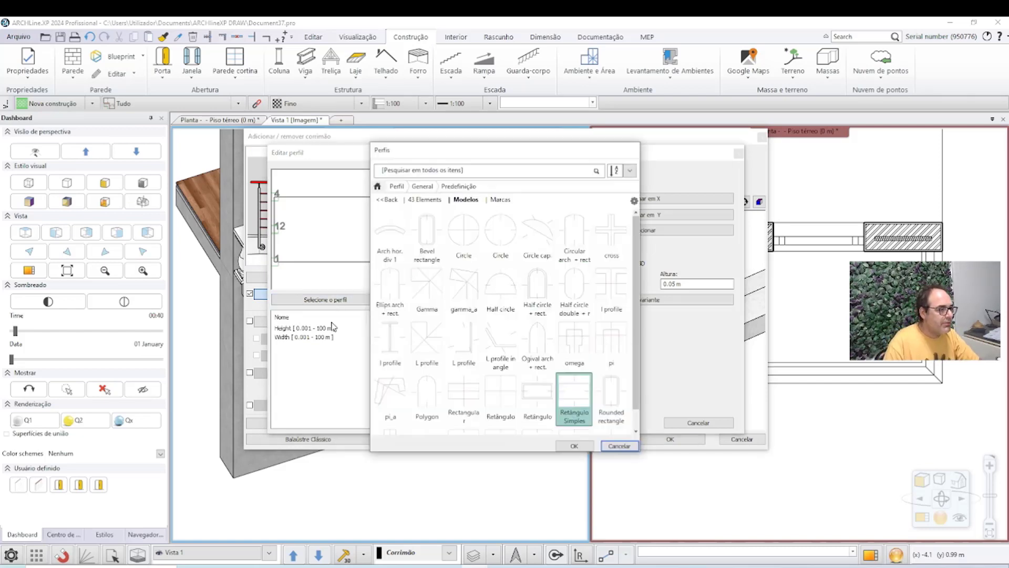
left_click(396, 187)
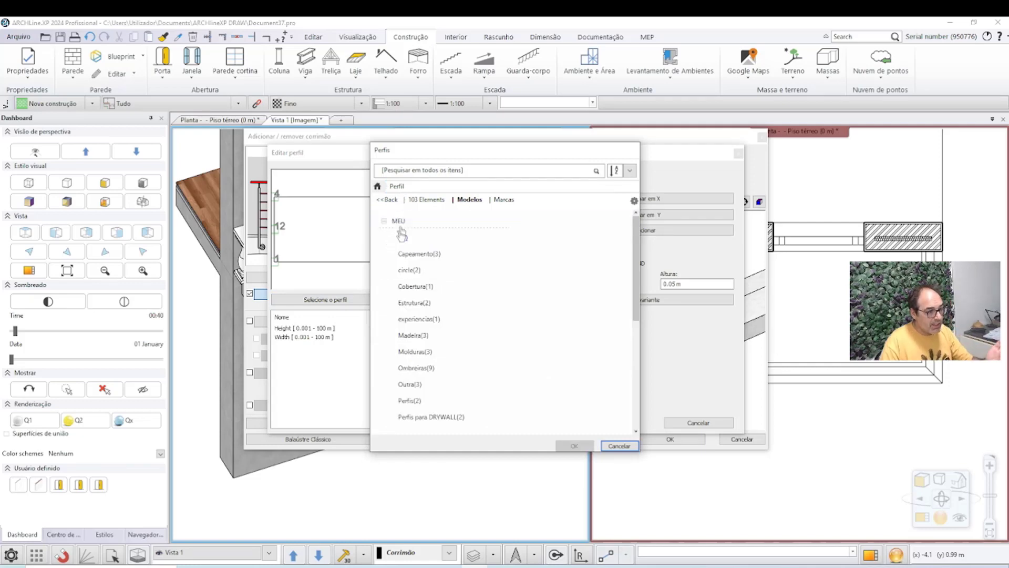
left_click(415, 254)
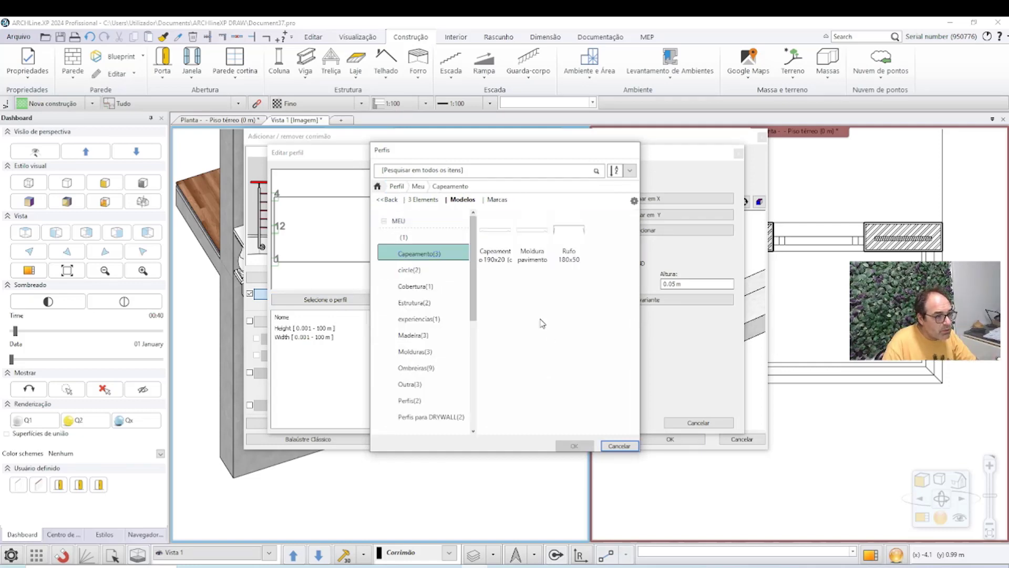
mouse_move(532, 241)
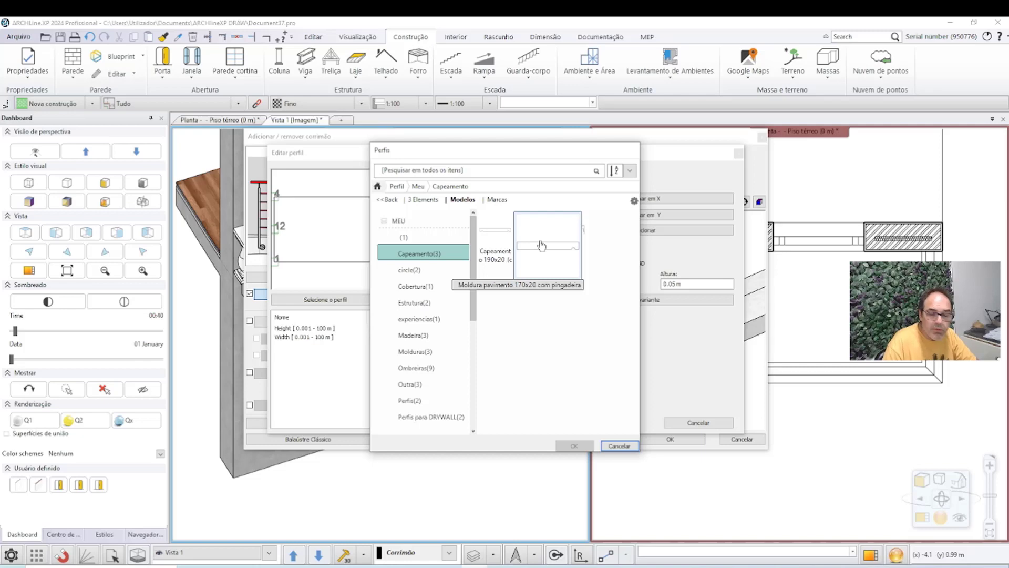
left_click(541, 245)
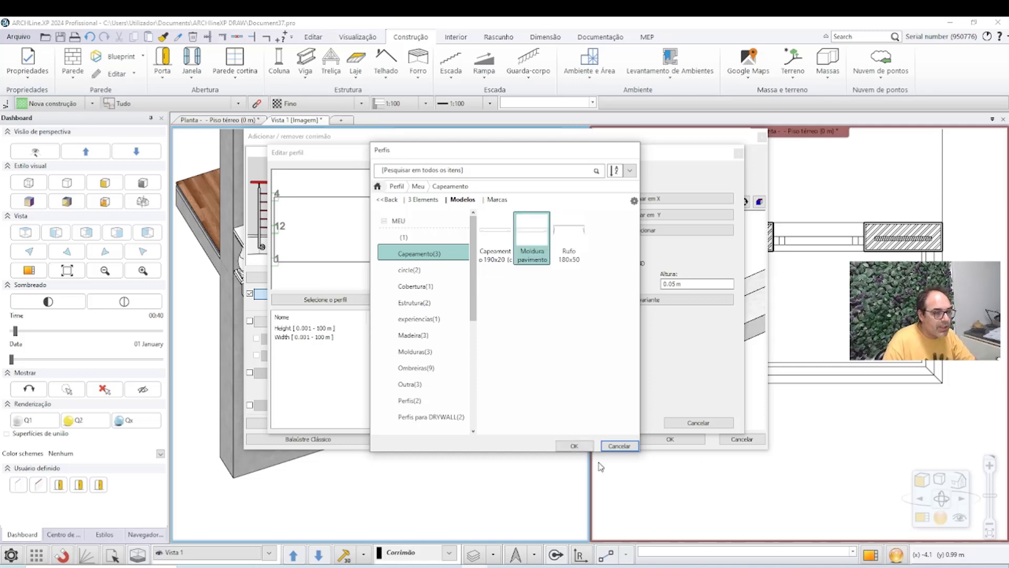
left_click(575, 446)
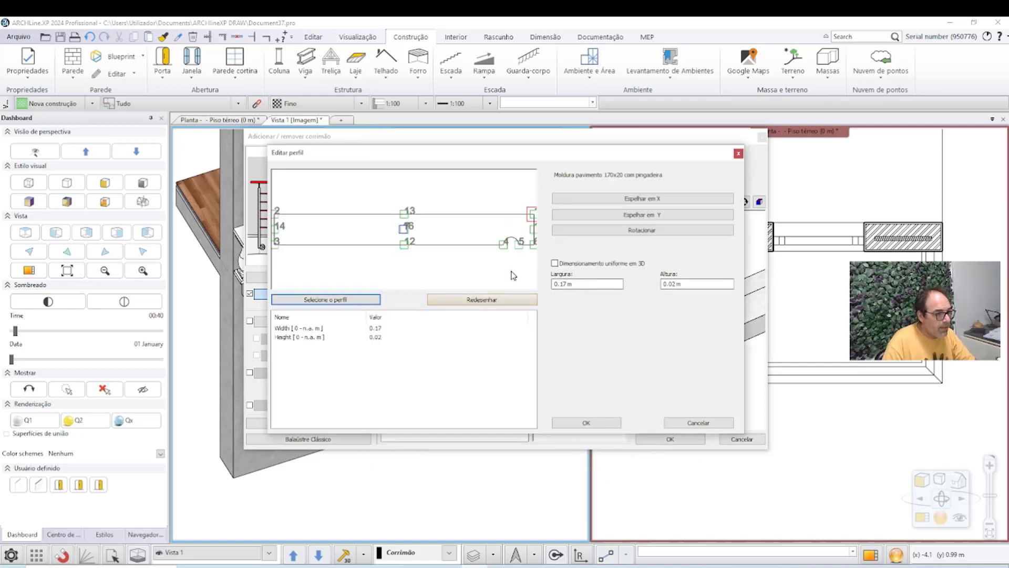
scroll(441, 256, "up", 1)
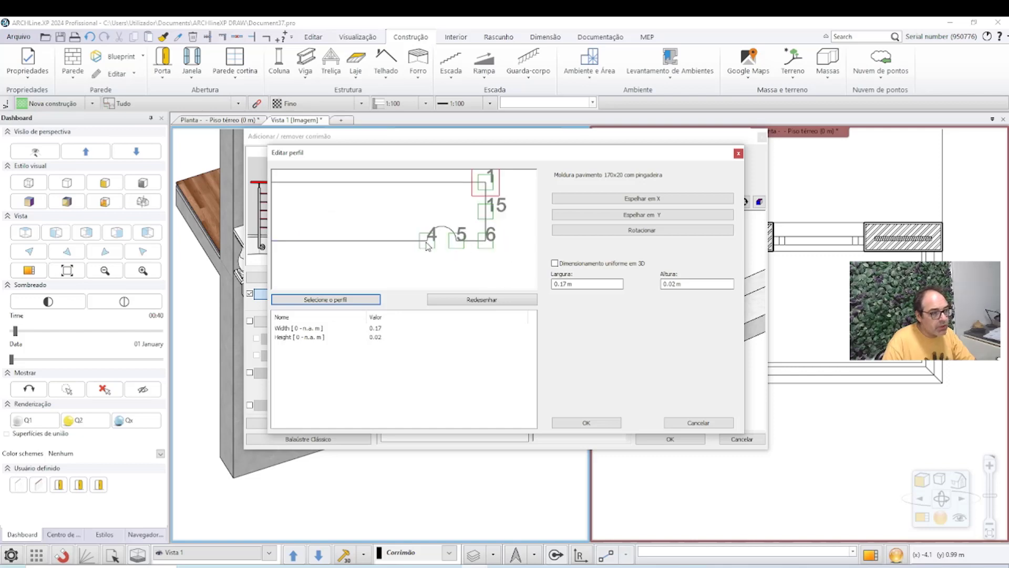
left_click(427, 245)
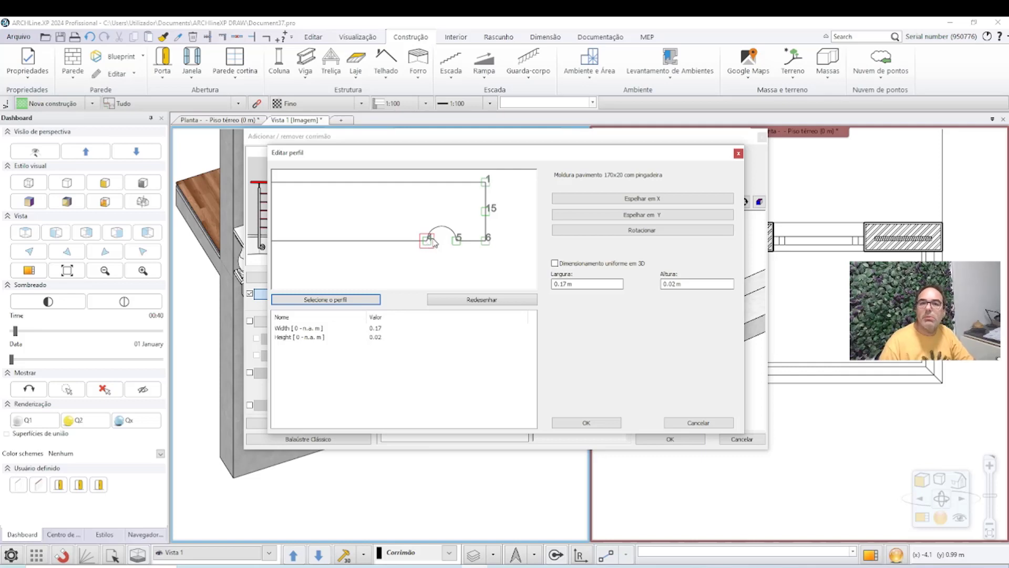
left_click(583, 423)
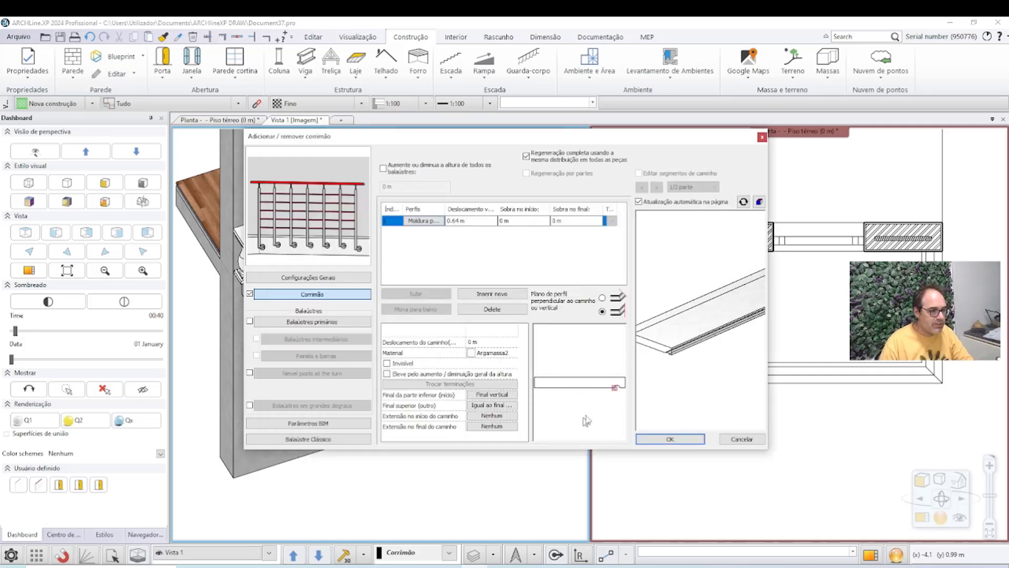
Set the handrail's Deslocamento vertical to 0 and check the moulding profile in Editar perfil
left_click_drag(498, 208, 545, 205)
double_click(484, 220)
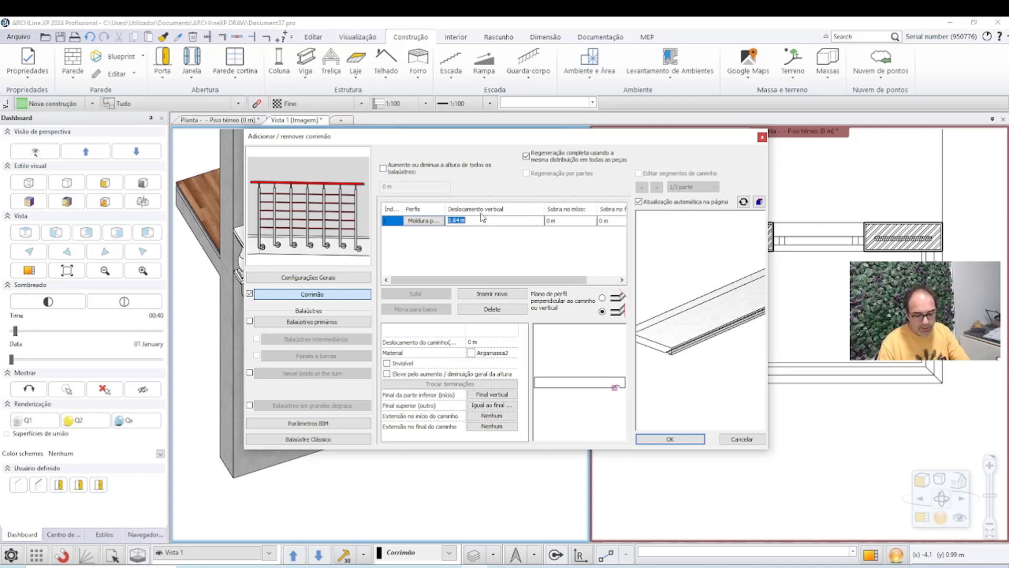
type("0")
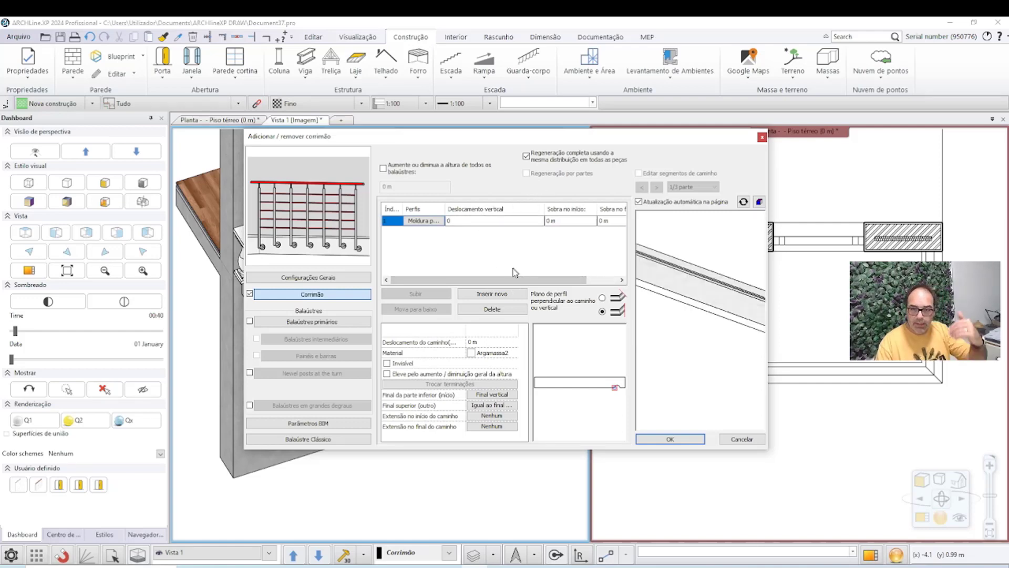
left_click(469, 342)
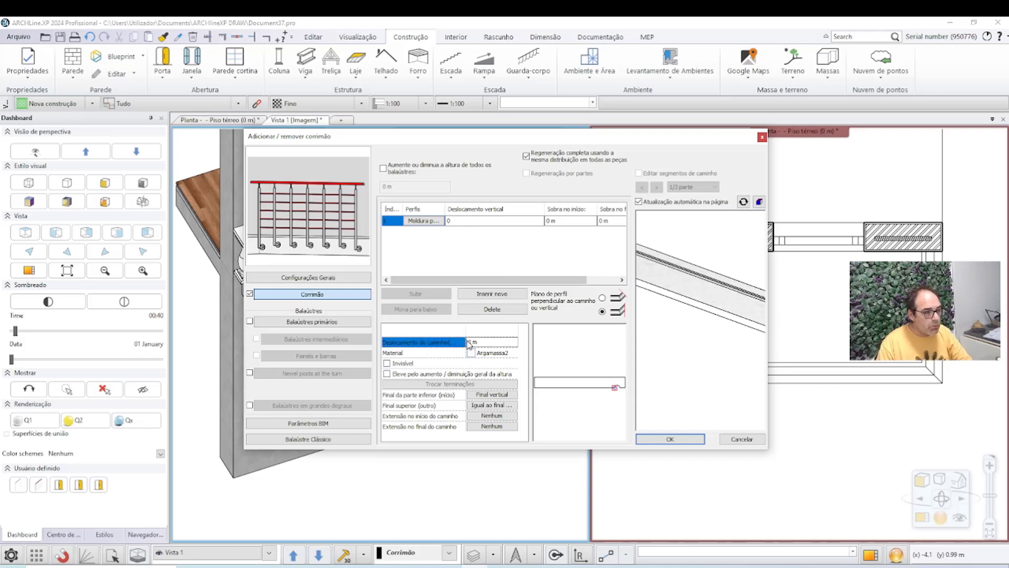
double_click(424, 221)
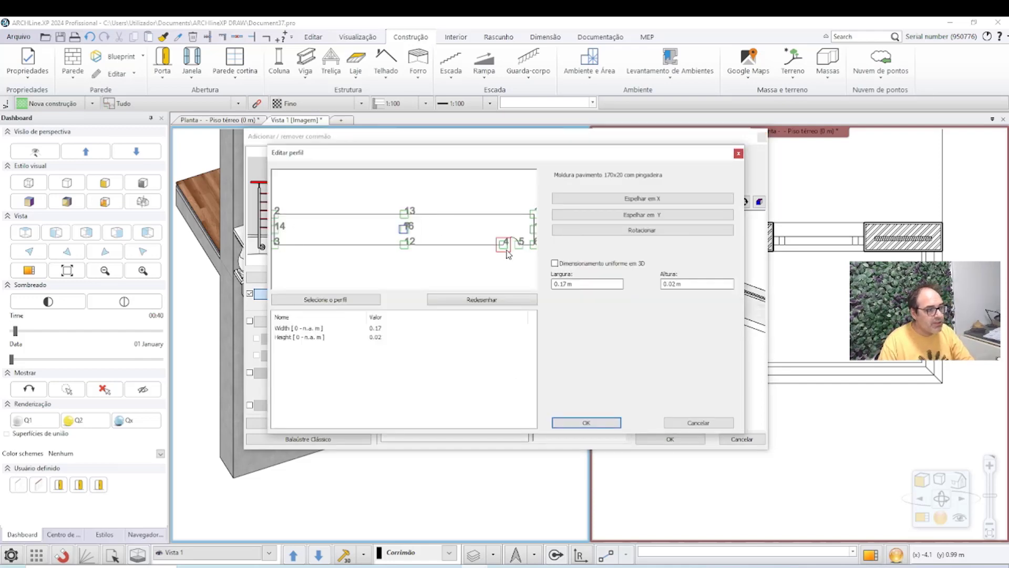
scroll(509, 255, "down", 1)
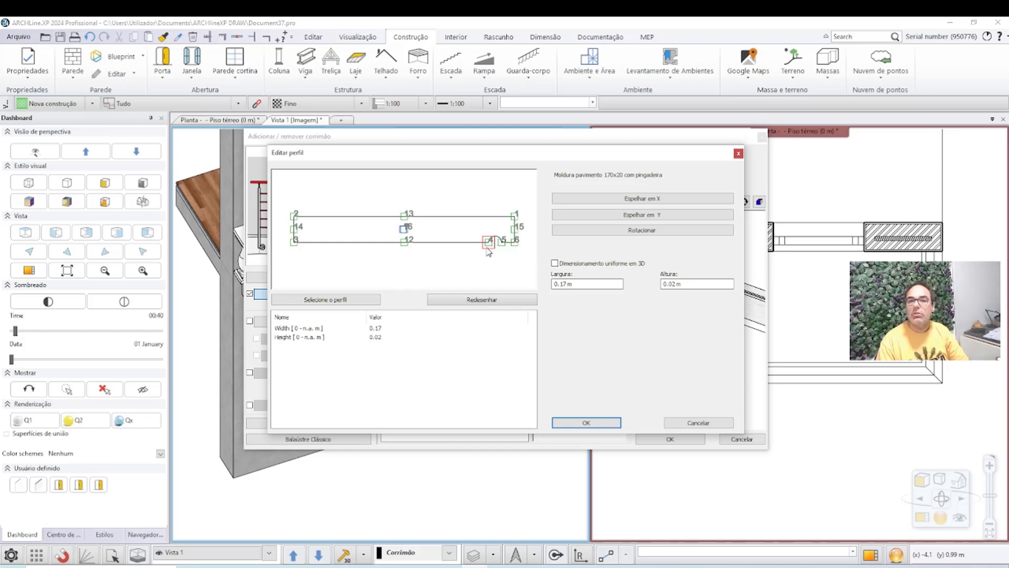
left_click(592, 423)
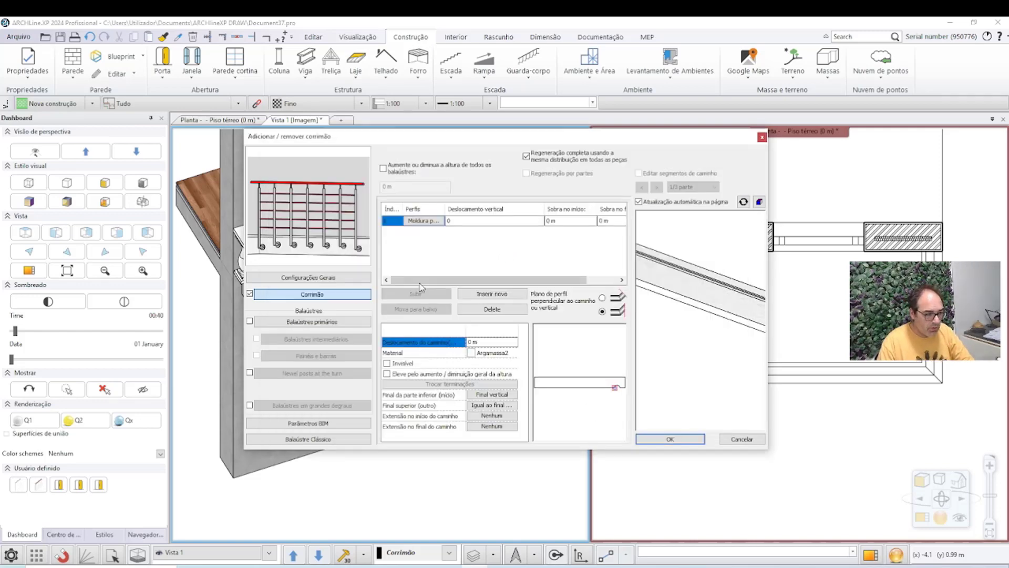
left_click(401, 354)
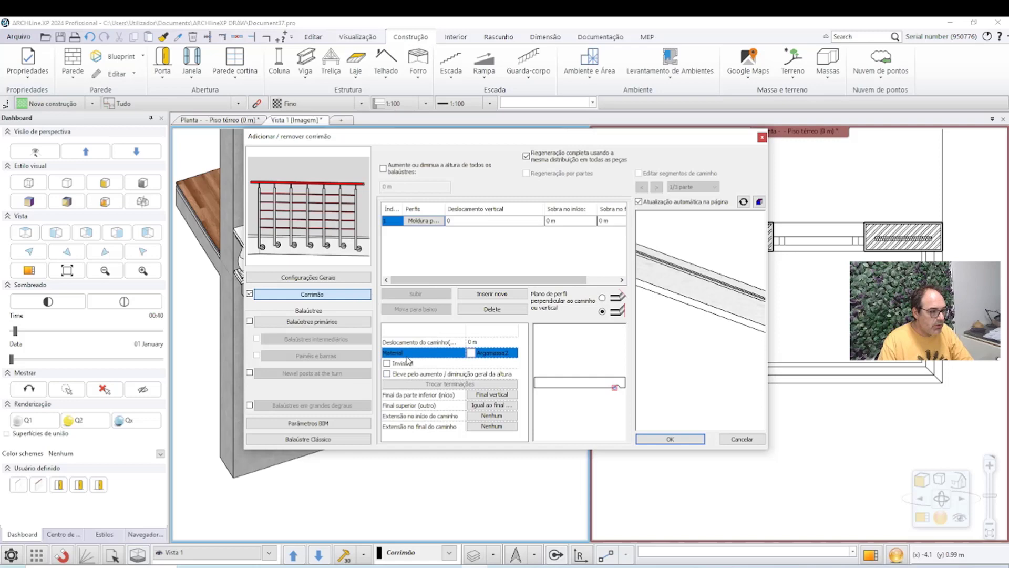
Search 'granit' in Materiais and assign the first ARCHITECT granite to the handrail
left_click(469, 354)
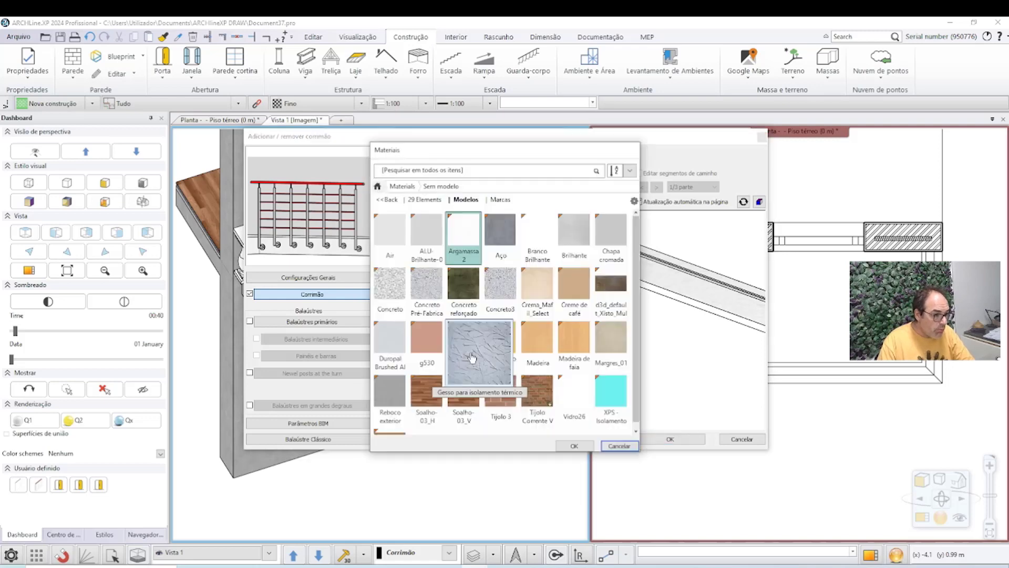
left_click(391, 199)
left_click(413, 171)
type("grani")
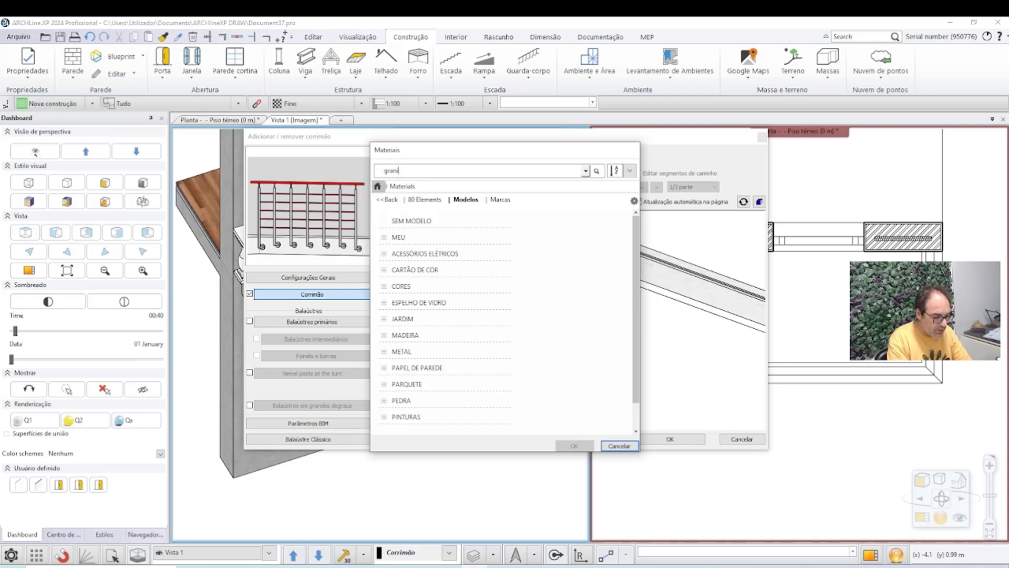
type("t")
key("Return")
mouse_move(495, 233)
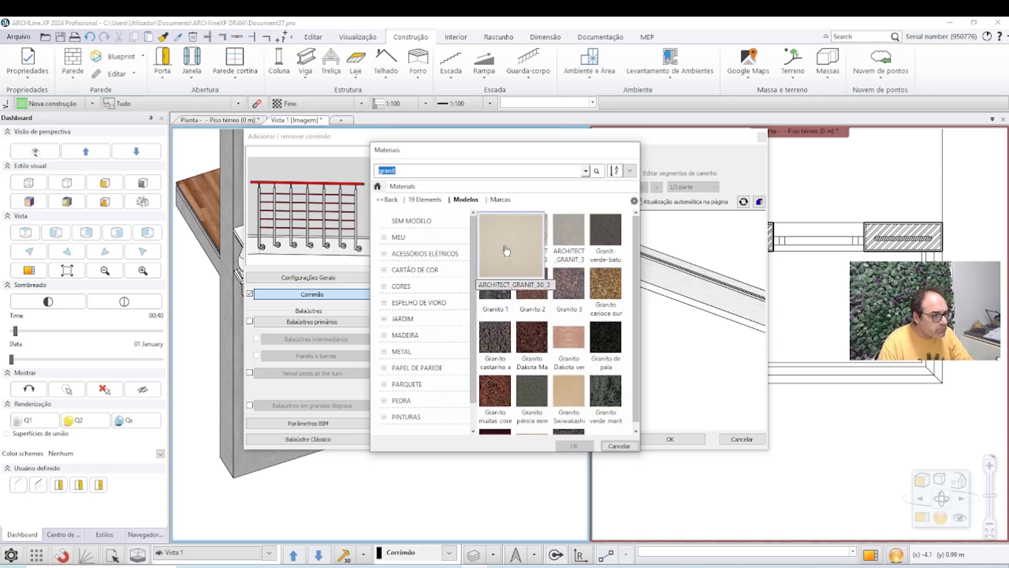
left_click(507, 247)
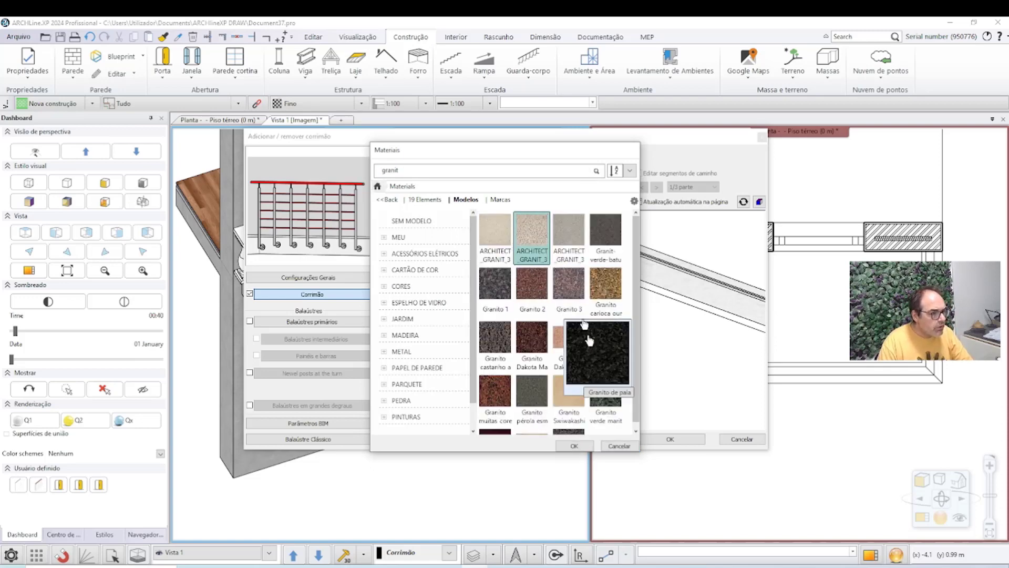
left_click(570, 447)
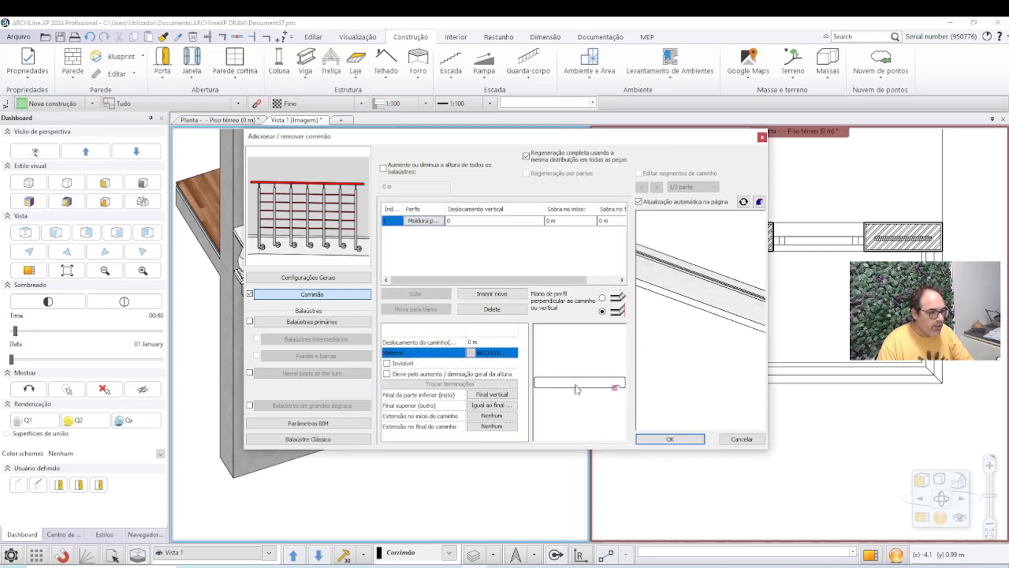
Apply the railing settings and move the moulding's end node to the slab edge
left_click(668, 440)
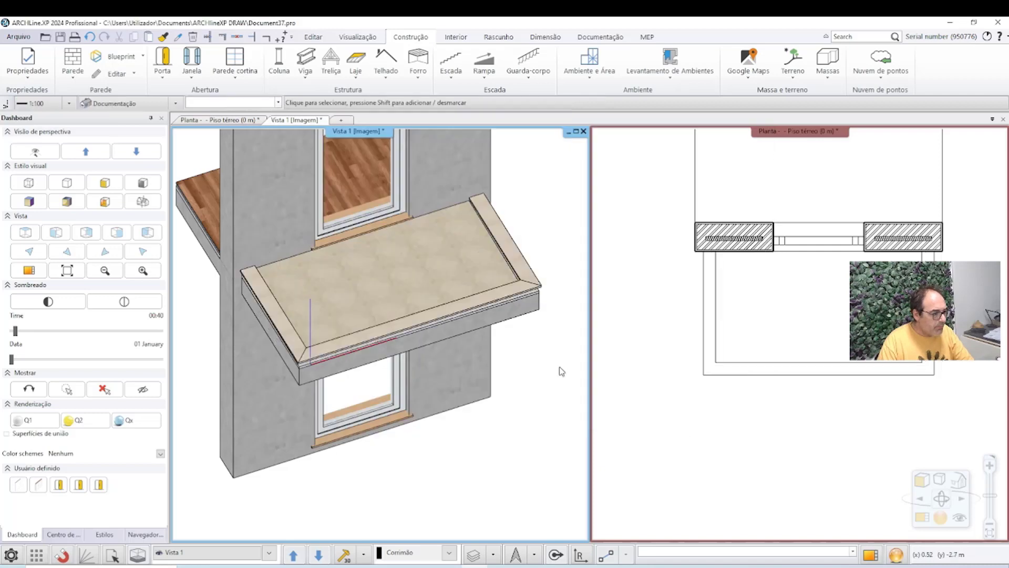
scroll(327, 342, "up", 5)
mouse_move(328, 341)
middle_mouse_down()
mouse_move(349, 248)
mouse_move(392, 198)
mouse_move(355, 242)
mouse_move(331, 253)
mouse_move(316, 295)
middle_mouse_up()
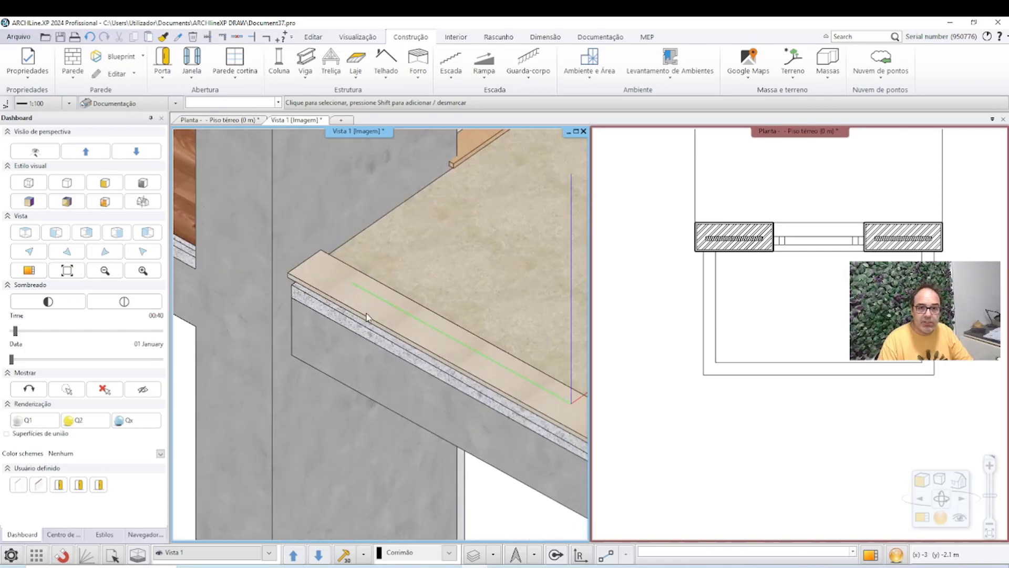
left_click(306, 298)
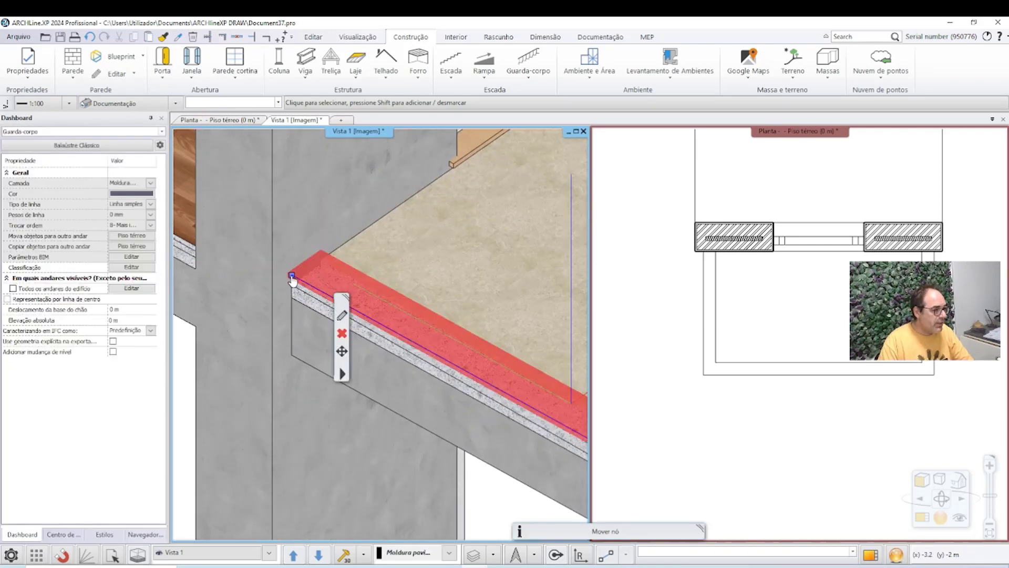
left_click(292, 277)
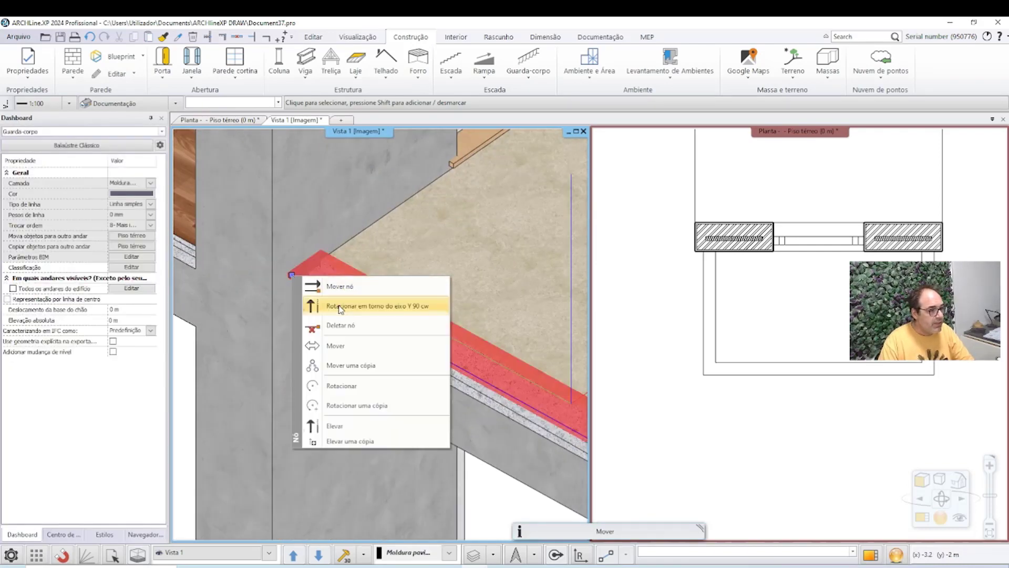
left_click(339, 286)
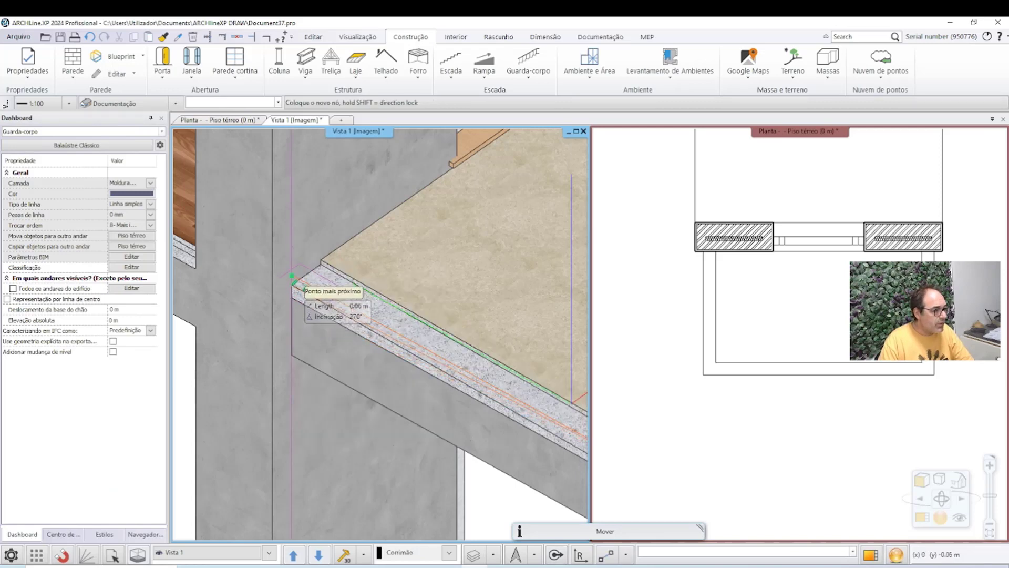
left_click(315, 305)
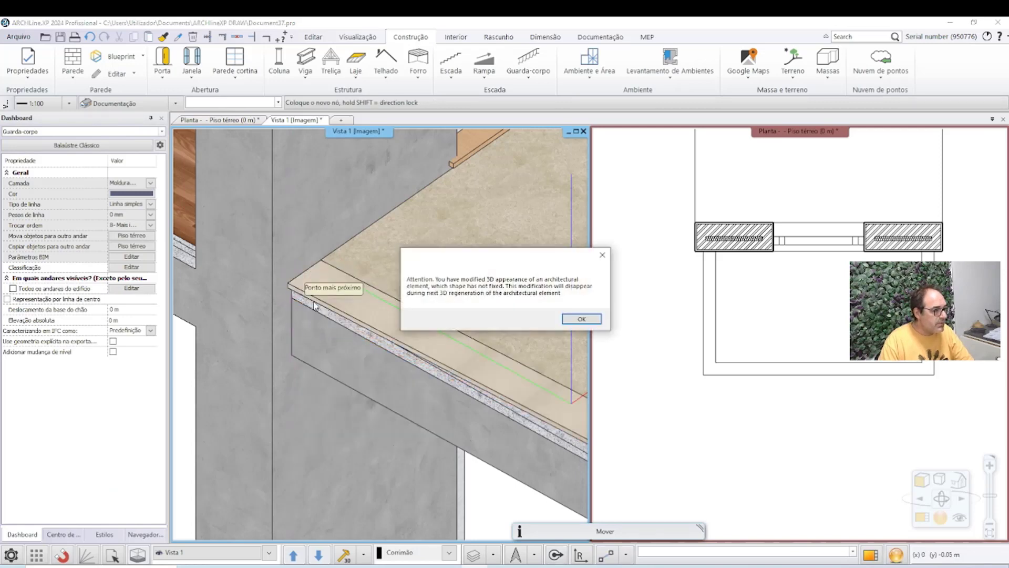
left_click(581, 318)
Move the moulding's corner nodes onto the slab's corner endpoints
middle_click_drag(473, 210, 368, 342)
left_click(447, 306)
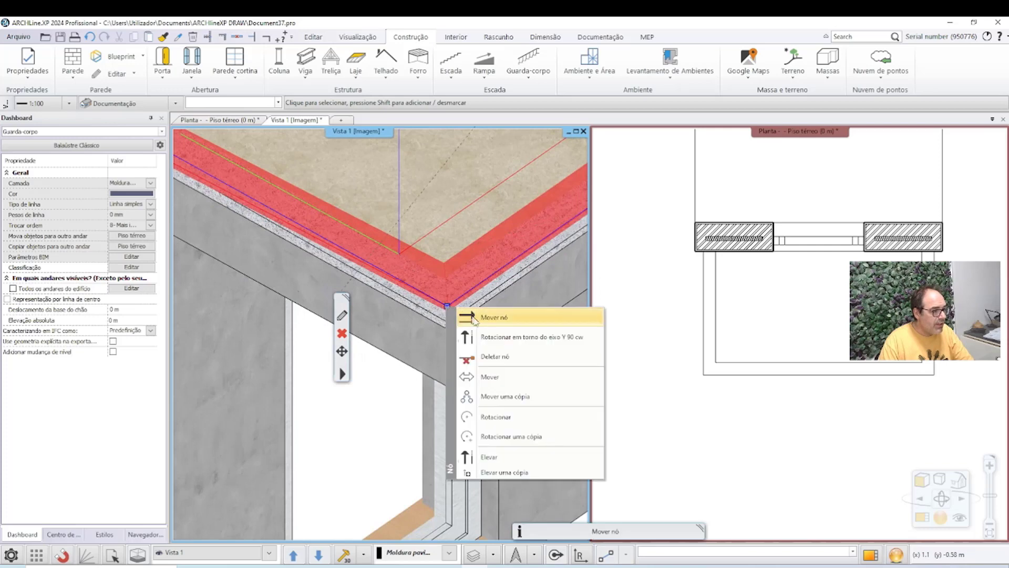
left_click(475, 318)
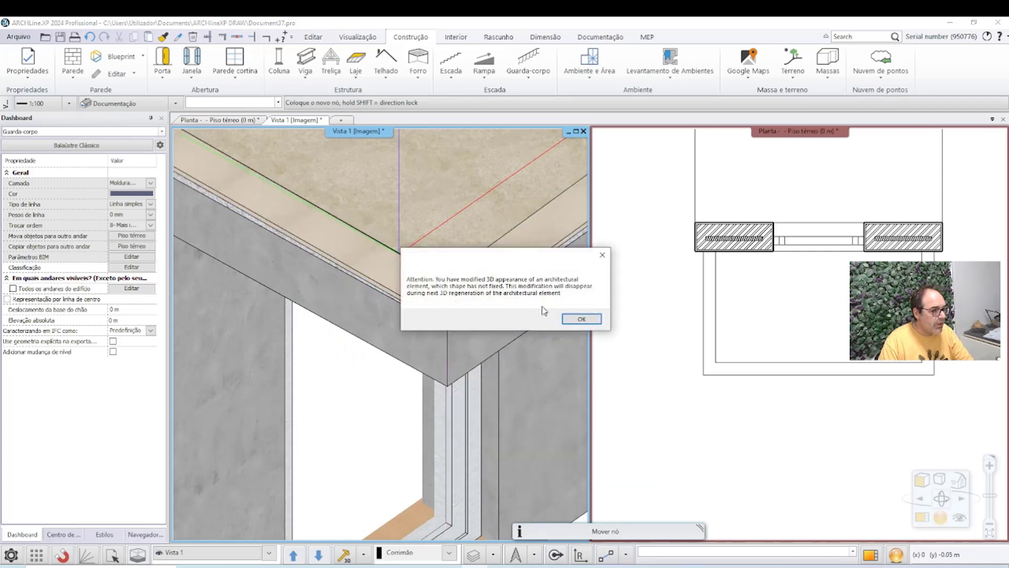
left_click(582, 318)
middle_click_drag(581, 319, 297, 284)
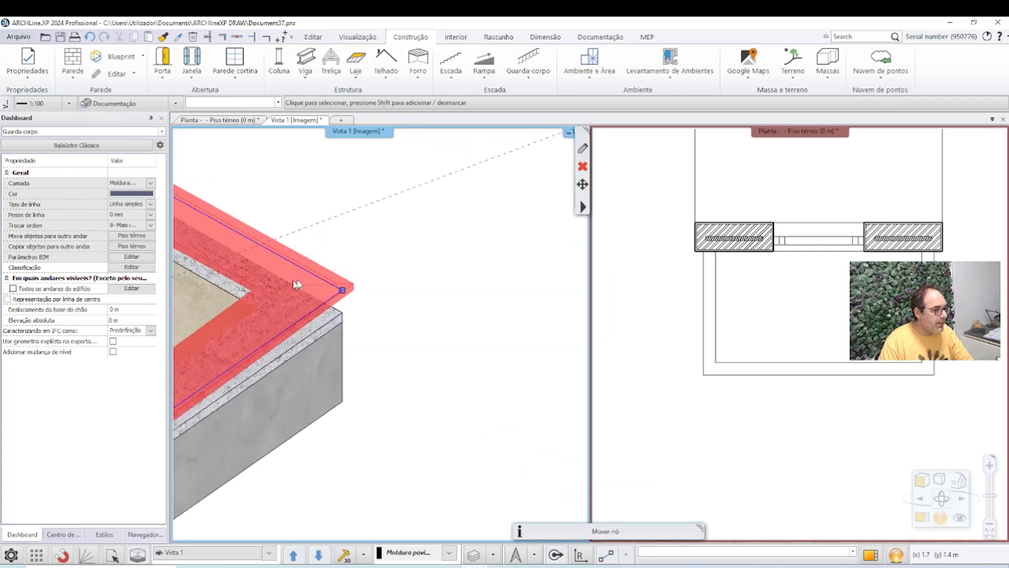
left_click(343, 289)
left_click(376, 292)
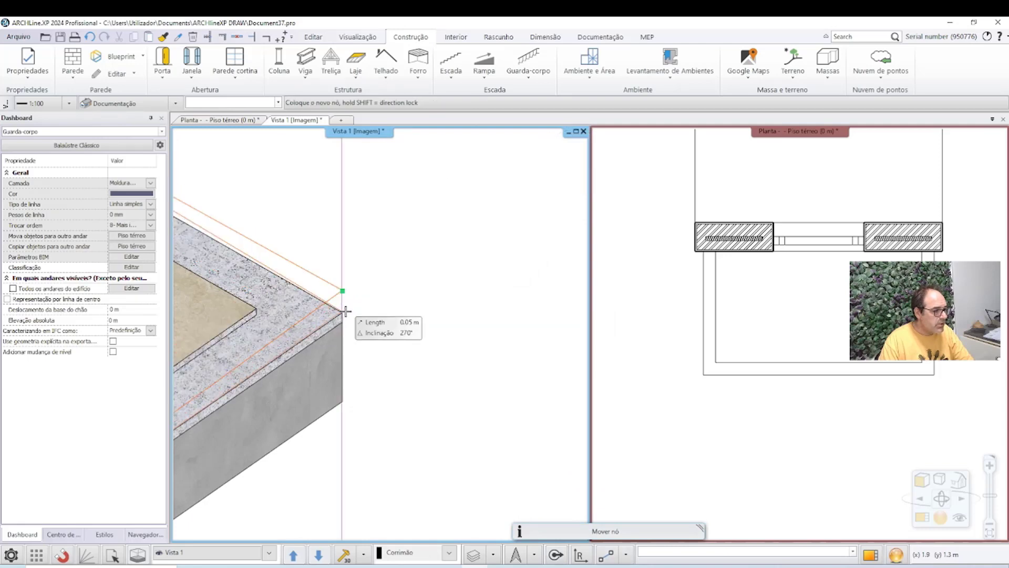
left_click(351, 308)
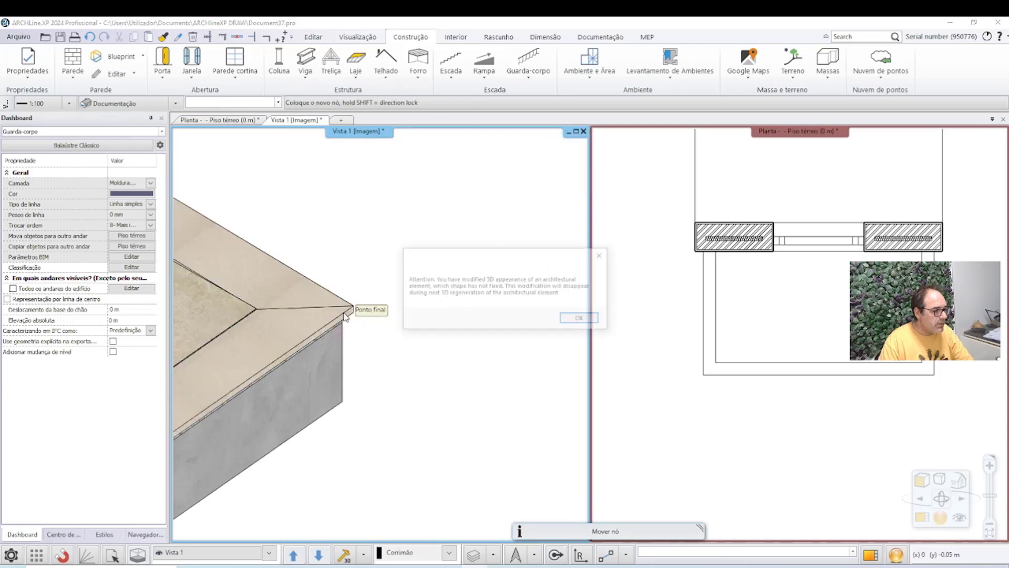
left_click(580, 318)
Move the moulding's last end node to meet the wall, then orbit to view slab and window
scroll(432, 266, "up", 2)
scroll(482, 263, "up", 2)
scroll(459, 337, "up", 2)
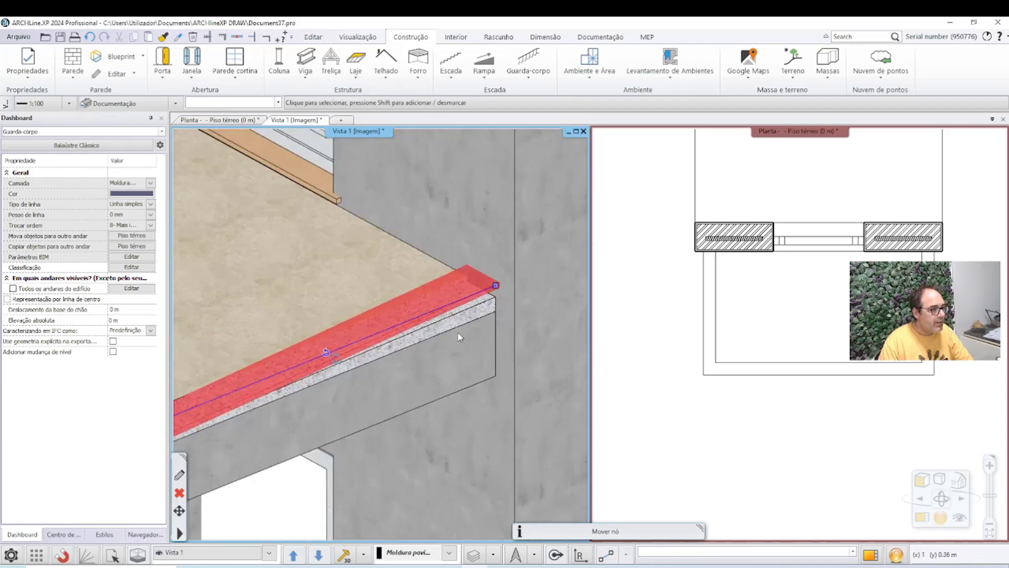
scroll(458, 337, "down", 2)
right_click(473, 256)
left_click(504, 263)
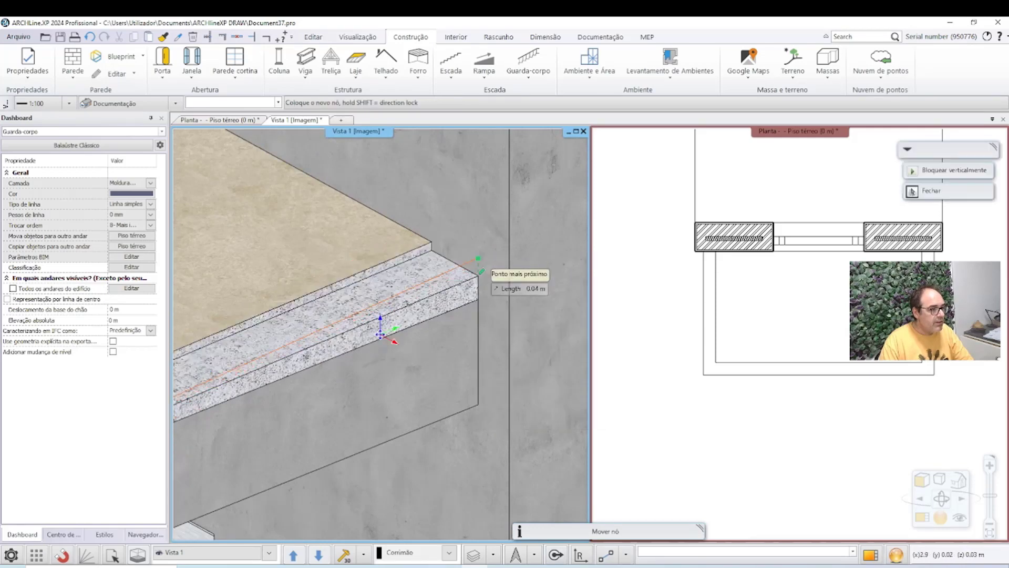
left_click(481, 272)
left_click(582, 317)
scroll(494, 317, "down", 2)
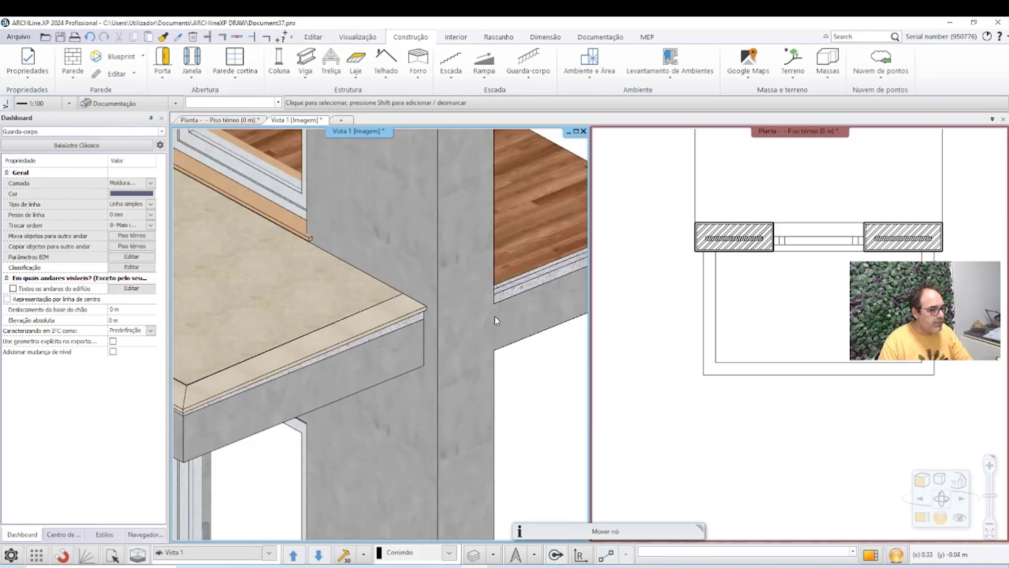
scroll(494, 316, "down", 2)
mouse_move(476, 383)
middle_mouse_down()
mouse_move(499, 295)
mouse_move(473, 311)
mouse_move(458, 294)
mouse_move(397, 347)
mouse_move(441, 322)
mouse_move(422, 401)
mouse_move(439, 334)
middle_mouse_up()
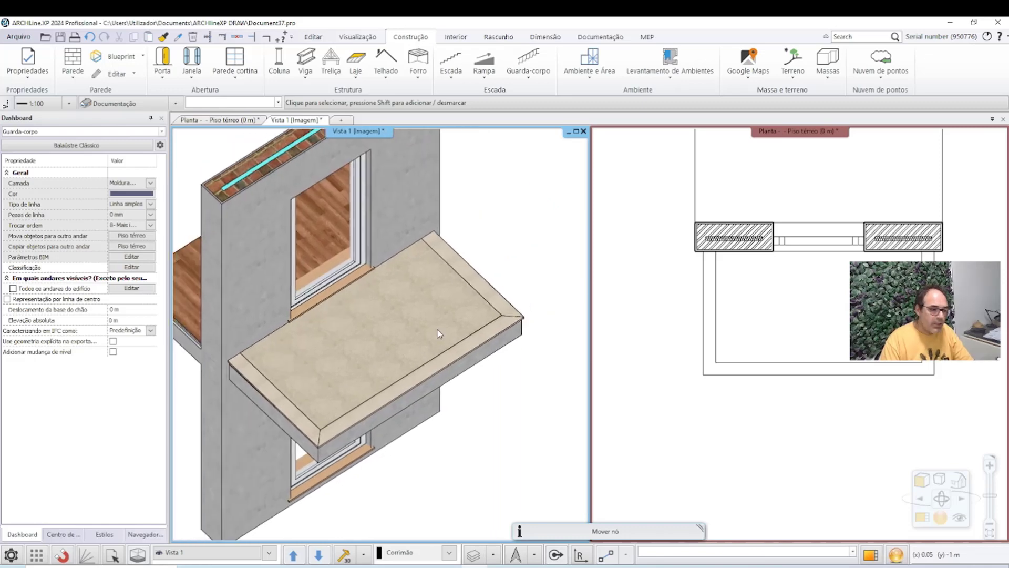
Save the granite moulding's railing settings as style 'Moldura 170x20 com pingadeira' in Molduras de pavimento › Moldura em granito
left_click(425, 376)
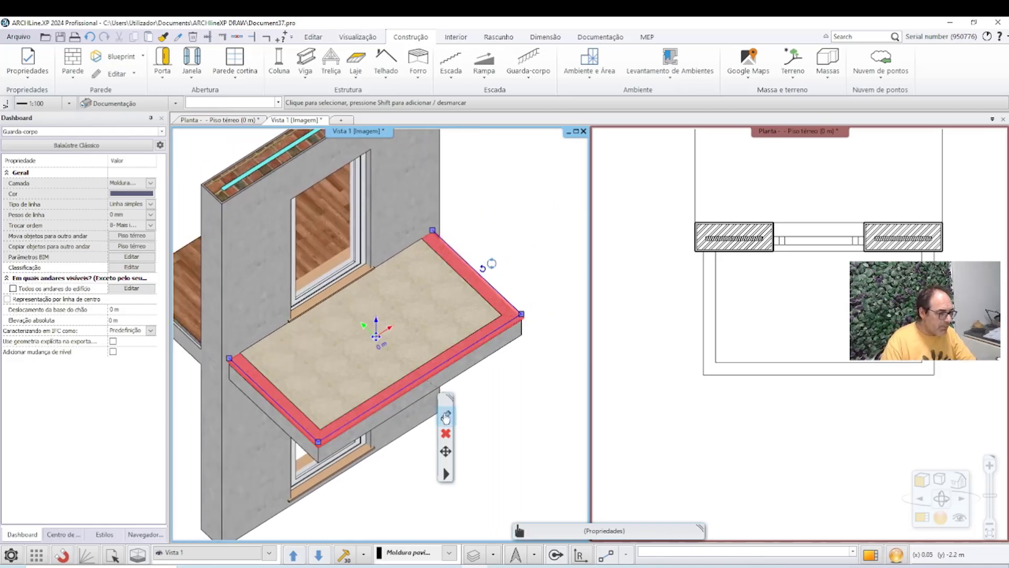
left_click(446, 417)
left_click(327, 443)
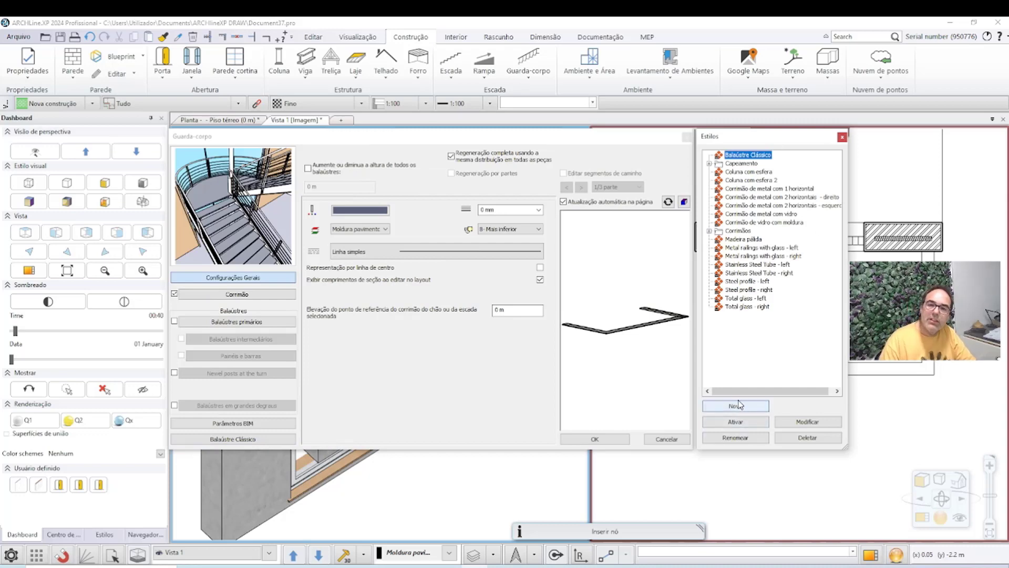
left_click(740, 405)
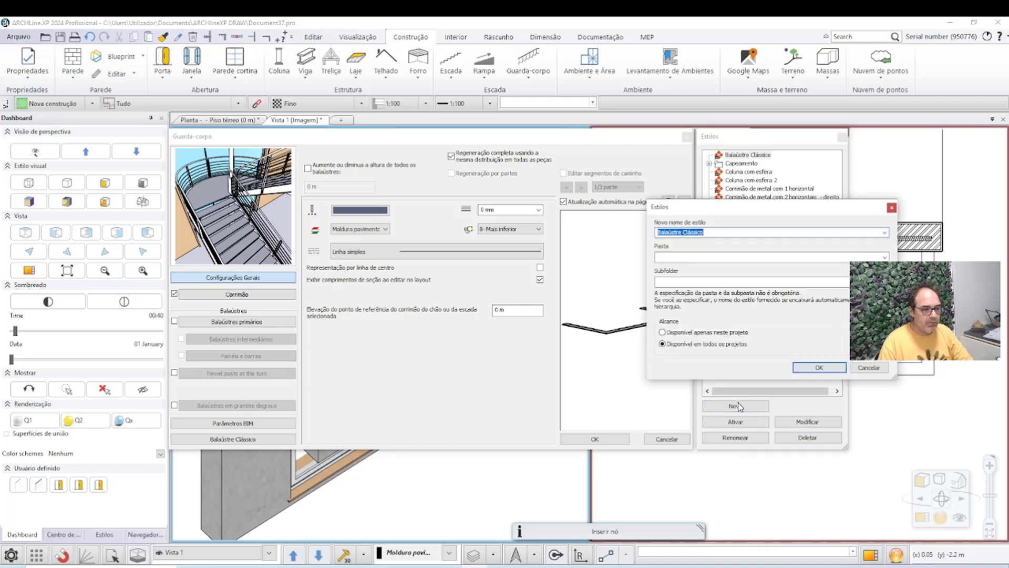
type("Moldura 170x20 com pingadeira")
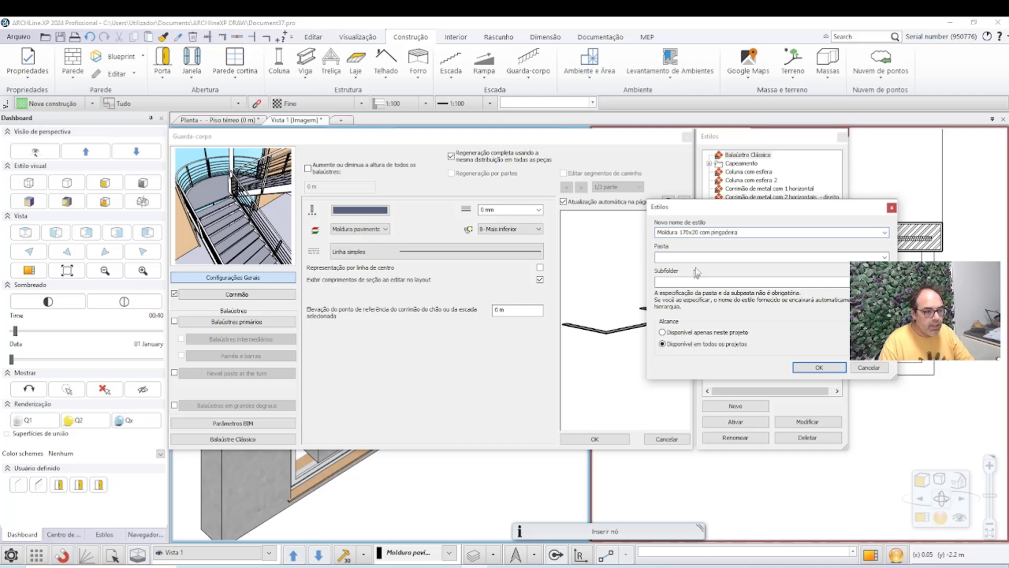
left_click(703, 257)
type("Molduras de pavimento")
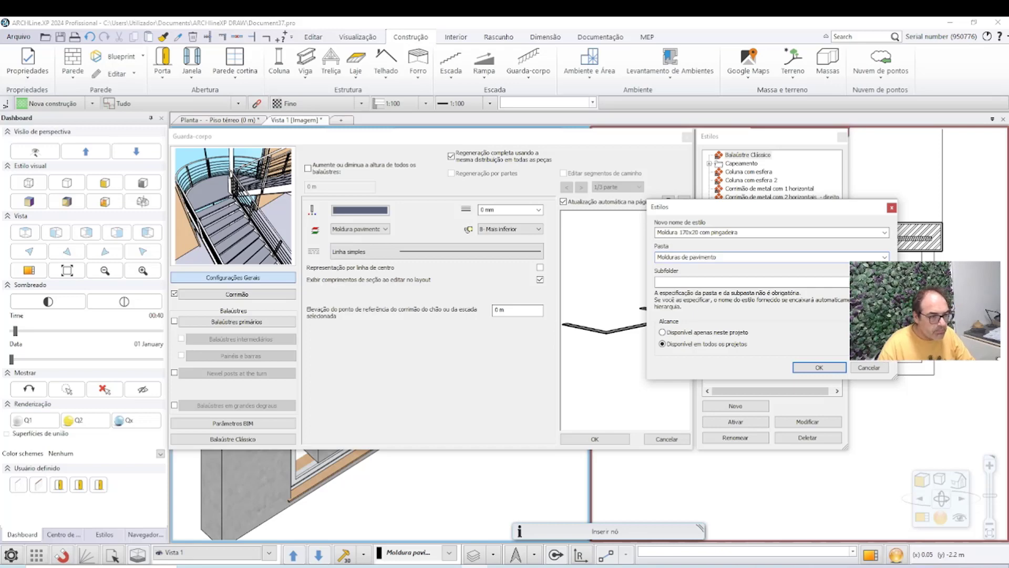
left_click(689, 280)
type("Moldura em granito")
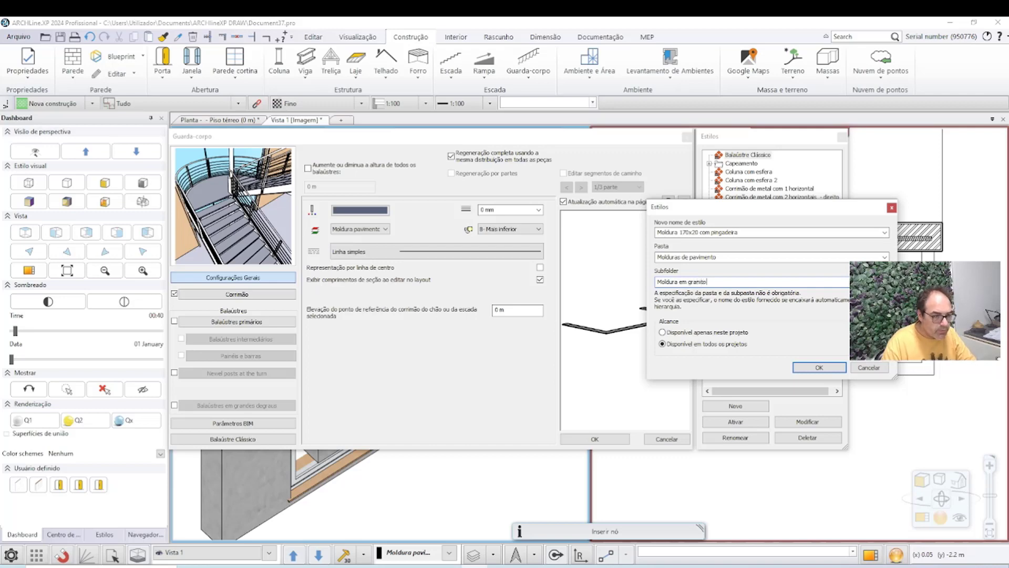
left_click(839, 370)
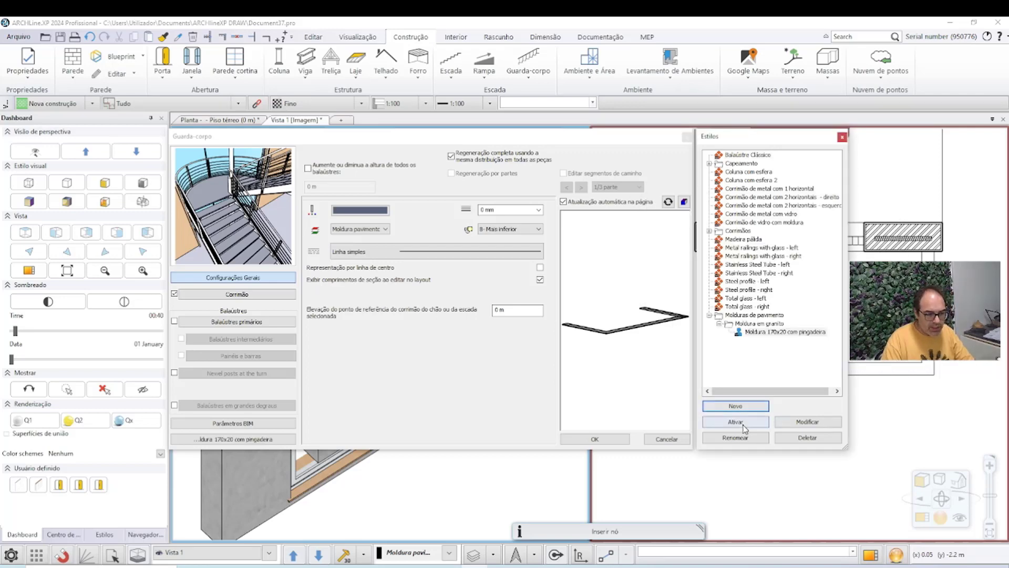
left_click(595, 439)
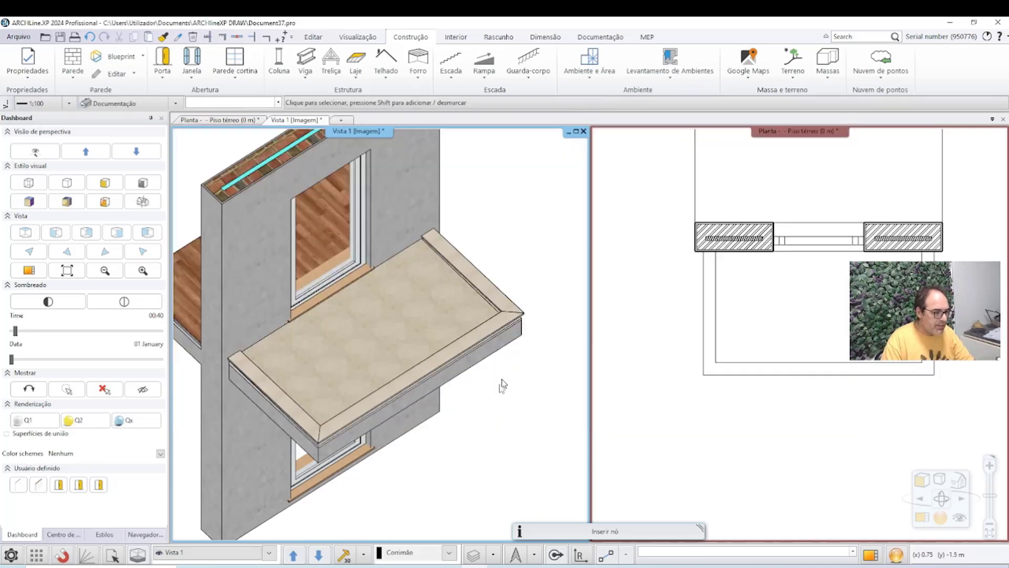
Delete the original slab moulding and start a polyline railing in the Moldura 170x20 com pingadeira style
left_click(273, 395)
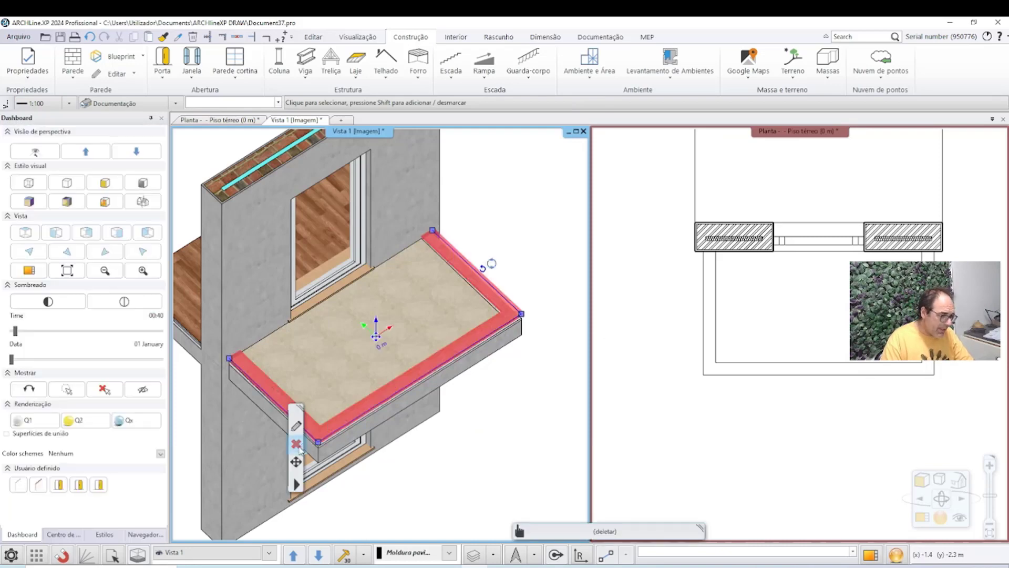
left_click(297, 444)
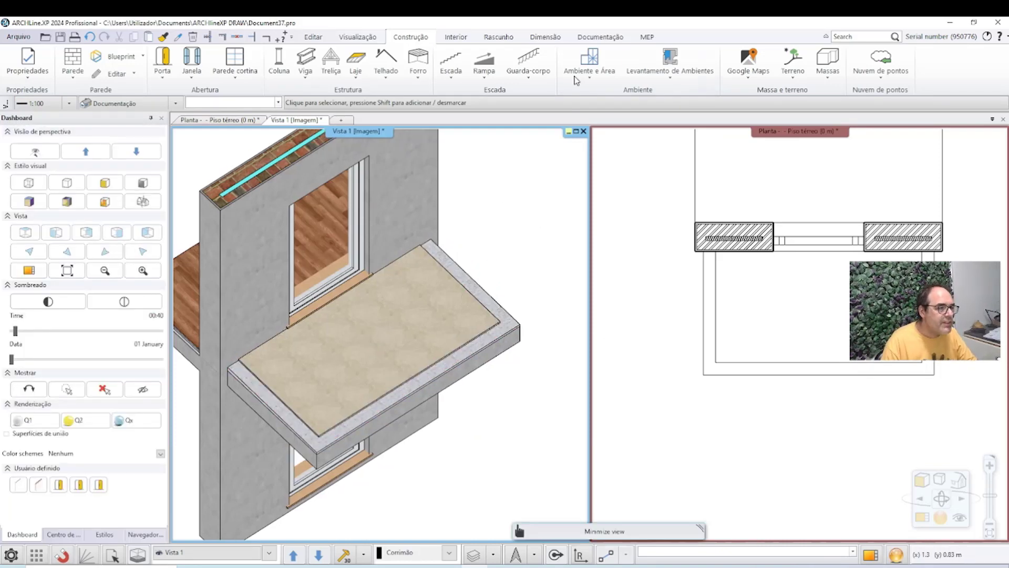
left_click(531, 69)
left_click(545, 99)
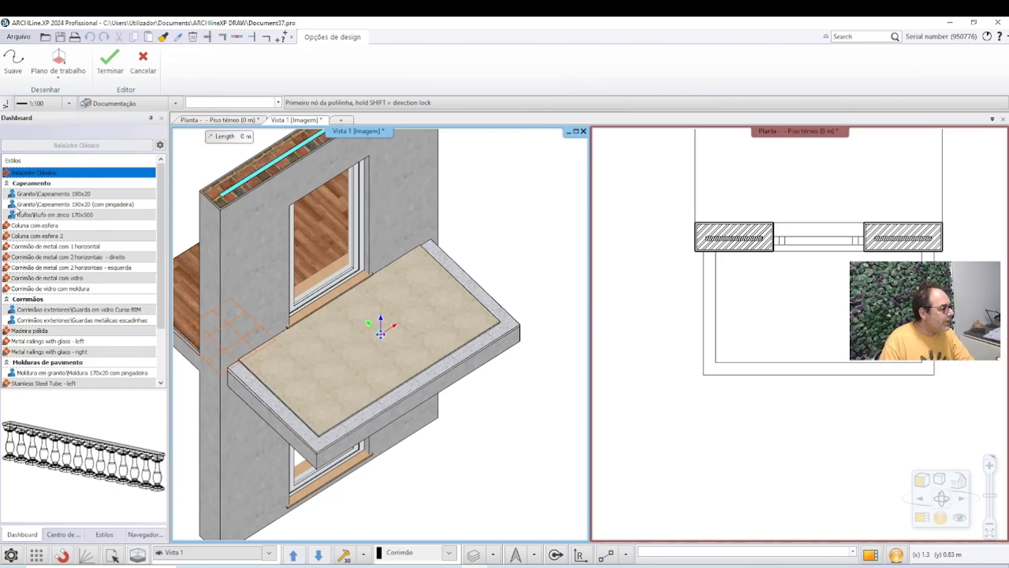
scroll(69, 253, "down", 2)
left_click(103, 310)
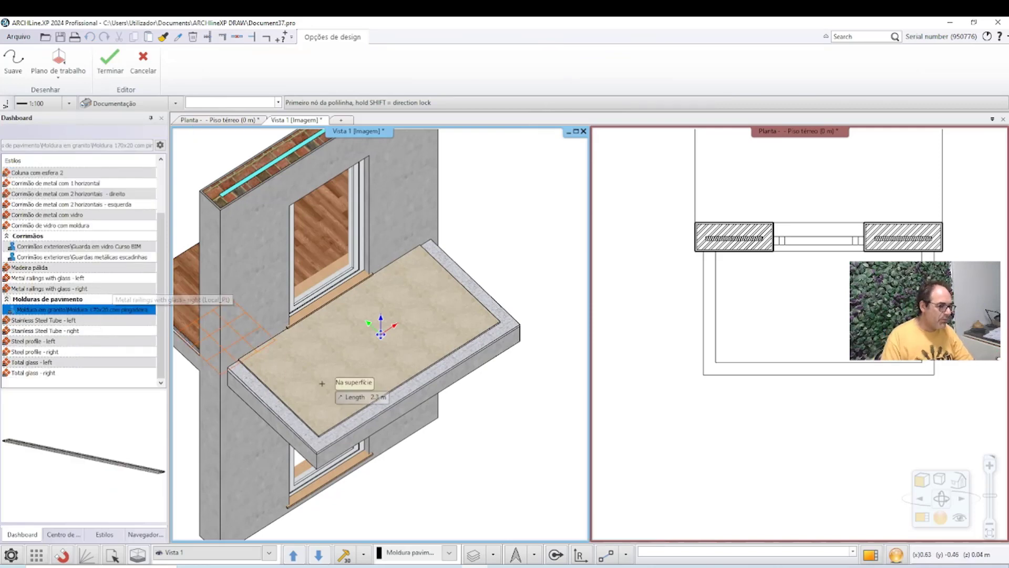
Trace the new moulding through the balcony slab's corners, orbiting to reach the far corner
left_click(226, 369)
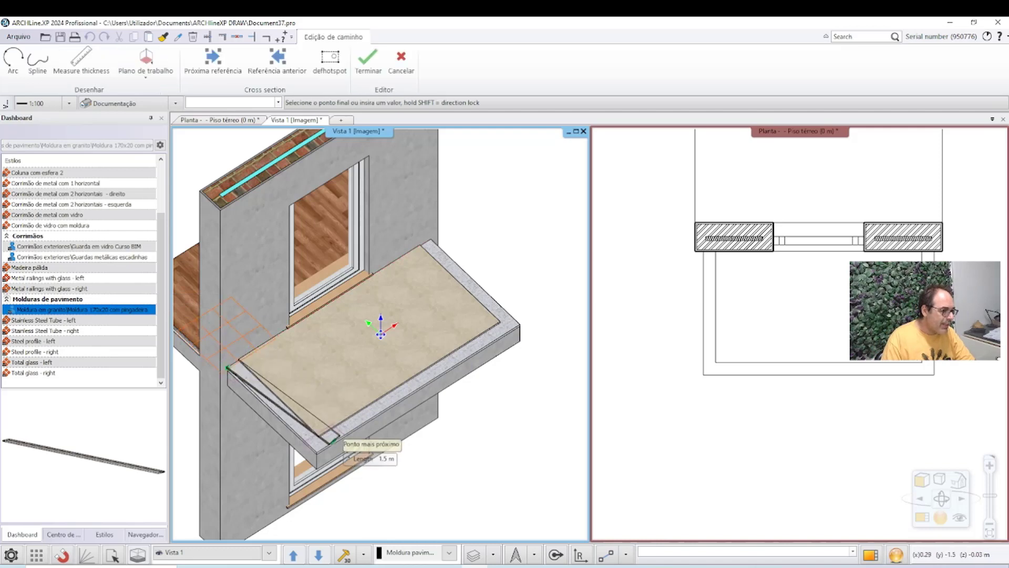
scroll(315, 457, "up", 2)
scroll(347, 390, "up", 2)
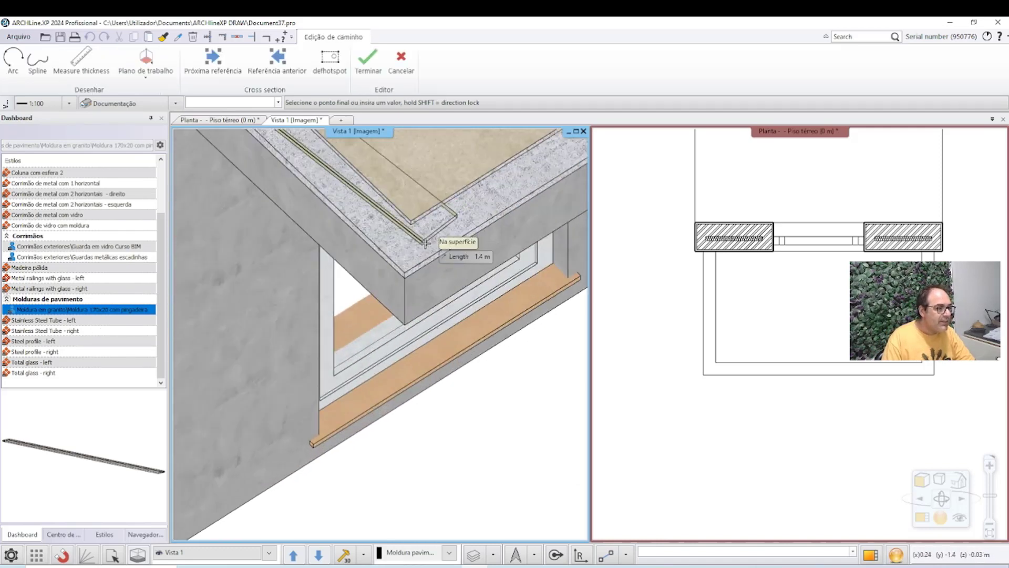
left_click(417, 258)
scroll(412, 309, "down", 1)
middle_click_drag(412, 308, 368, 378)
scroll(368, 379, "up", 2)
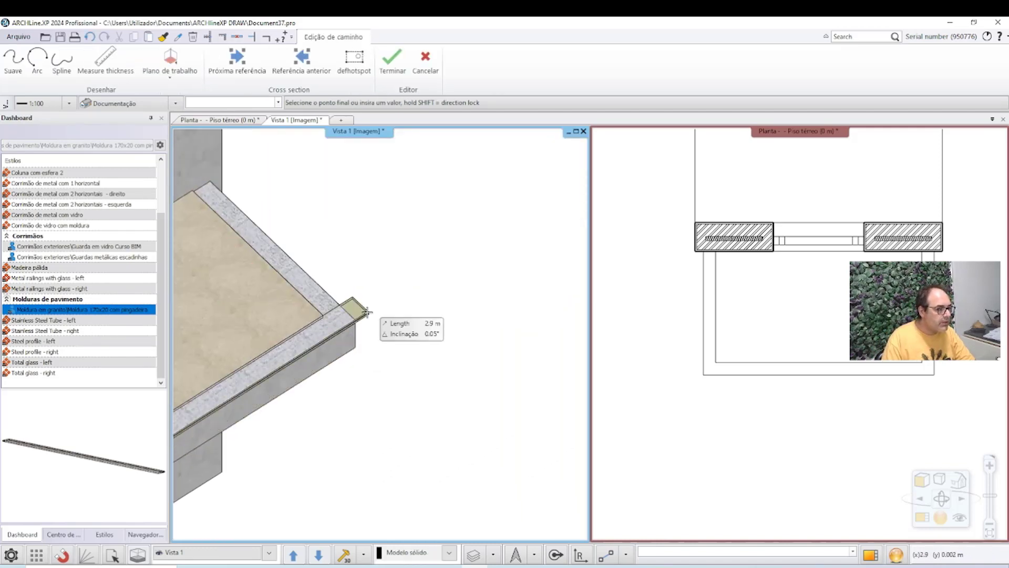
mouse_move(380, 324)
middle_mouse_down()
mouse_move(331, 399)
mouse_move(376, 268)
middle_mouse_up()
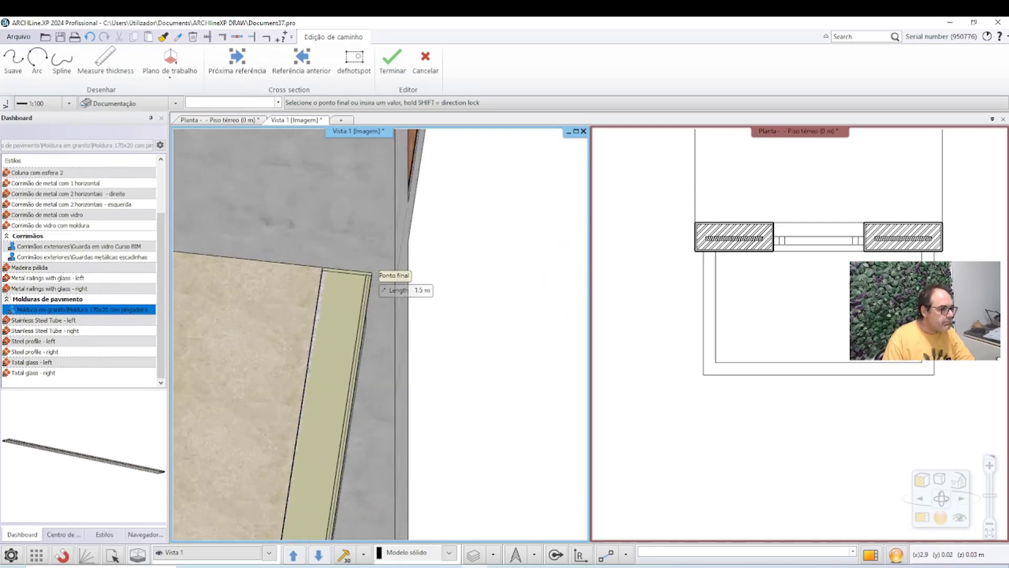
left_click(367, 274)
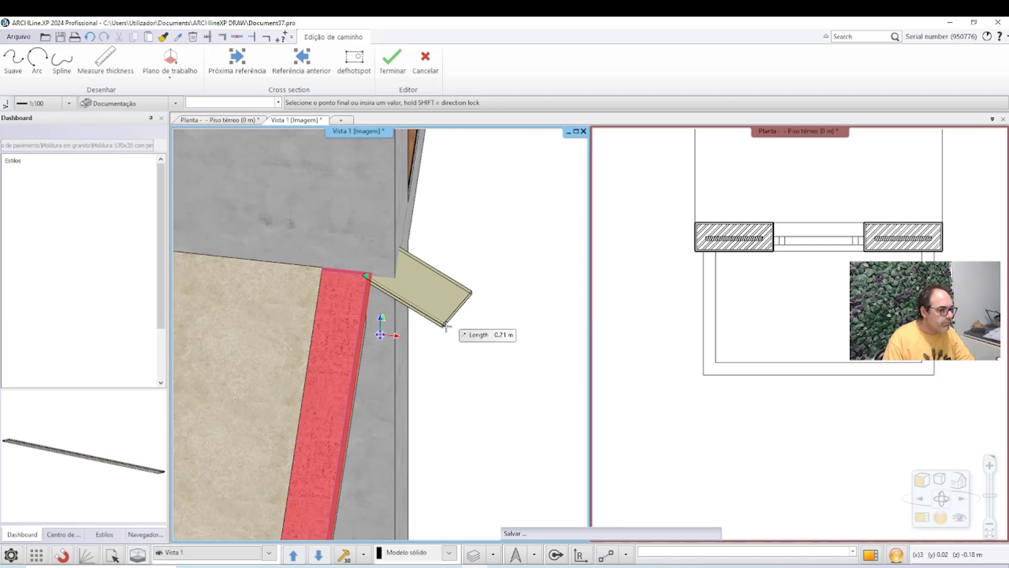
Finish the moulding path and orbit to check it wraps the slab's three open edges
left_click(446, 326)
key("Return")
mouse_move(451, 329)
middle_mouse_down()
mouse_move(364, 426)
mouse_move(376, 405)
mouse_move(378, 452)
middle_mouse_up()
key("Escape")
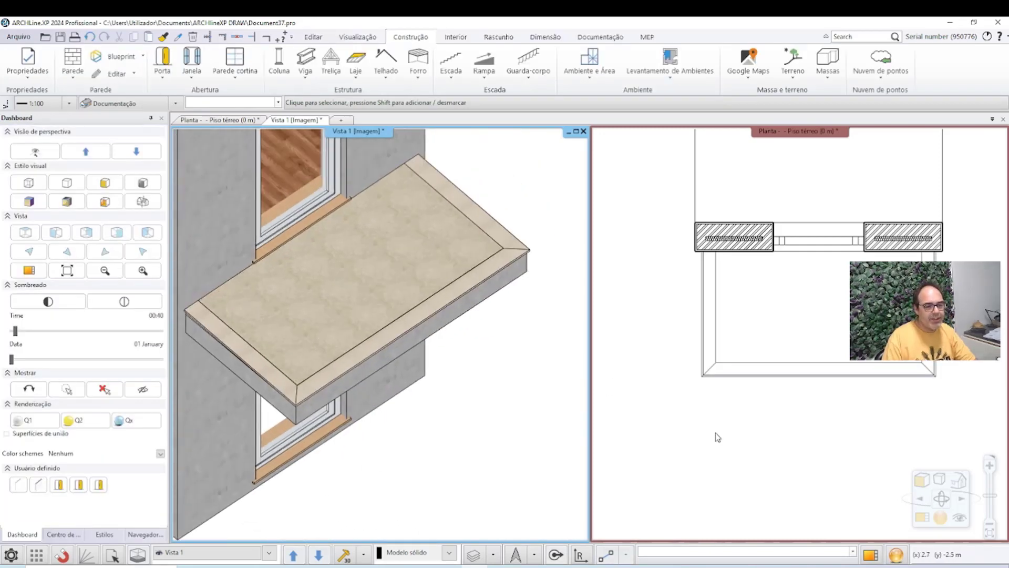
left_click(715, 437)
scroll(717, 371, "up", 3)
scroll(732, 415, "up", 2)
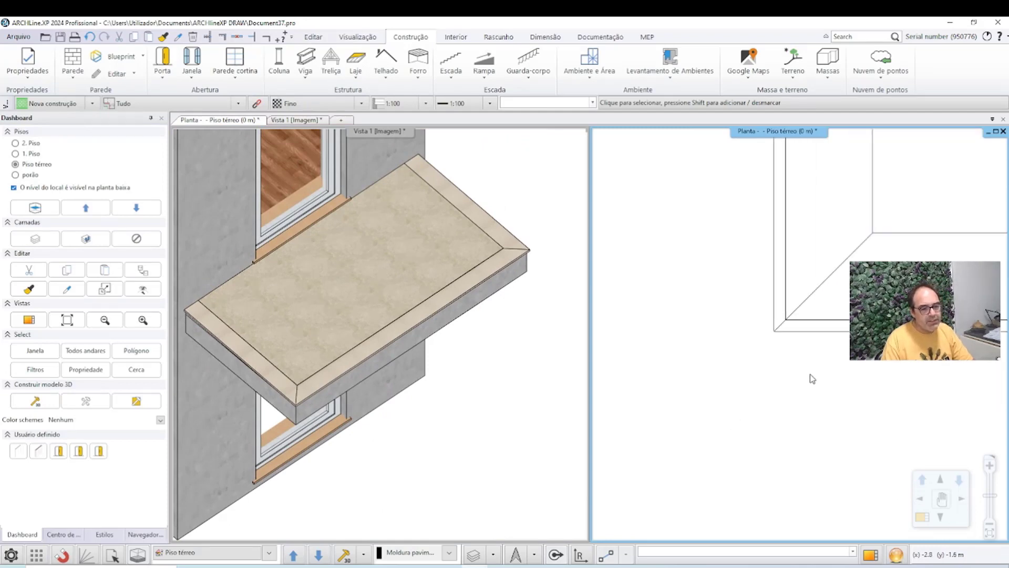
left_click(792, 324)
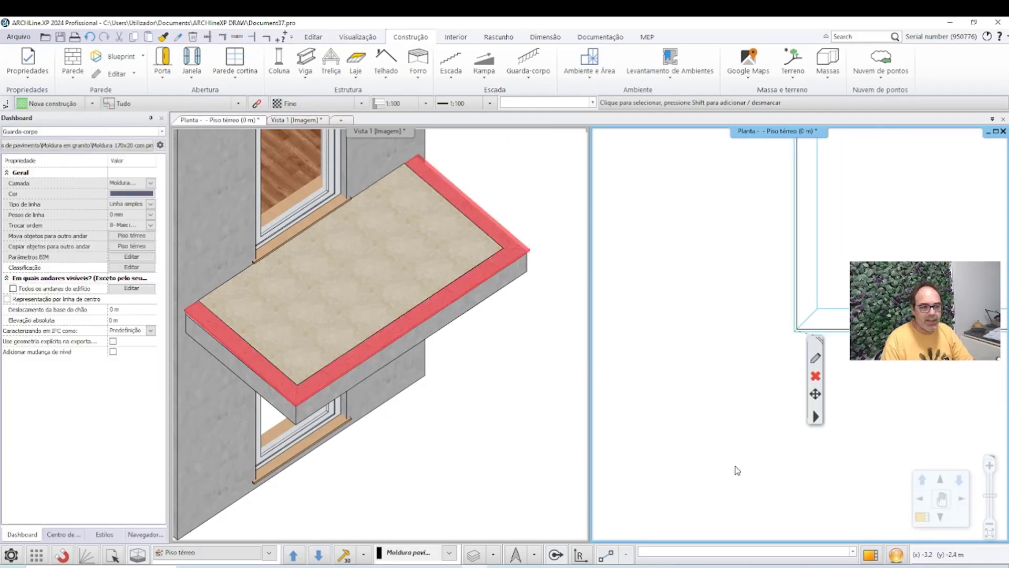
key("Escape")
scroll(680, 491, "down", 3)
scroll(824, 431, "up", 1)
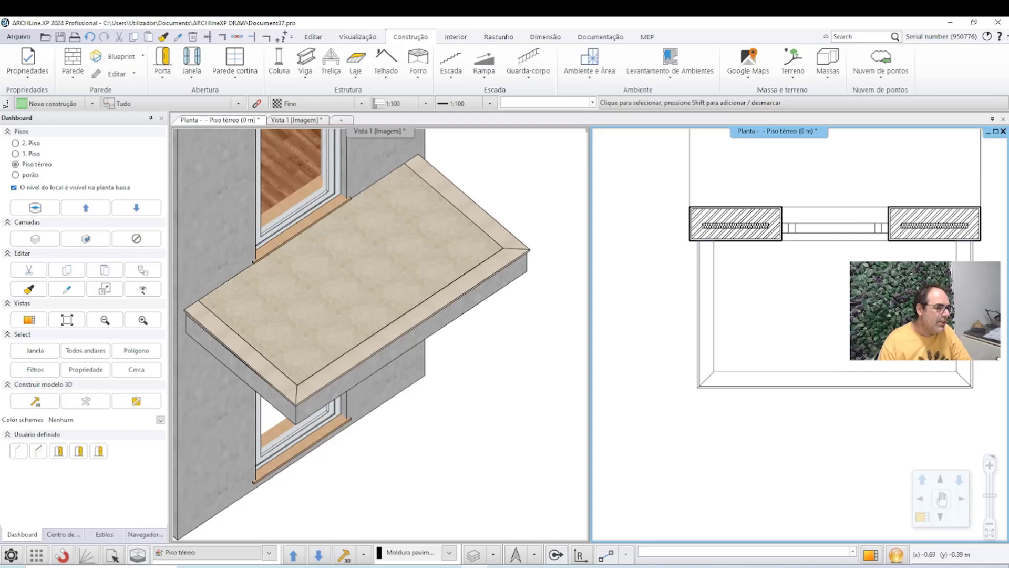
mouse_move(513, 411)
left_mouse_down()
mouse_move(532, 367)
mouse_move(536, 382)
left_mouse_up()
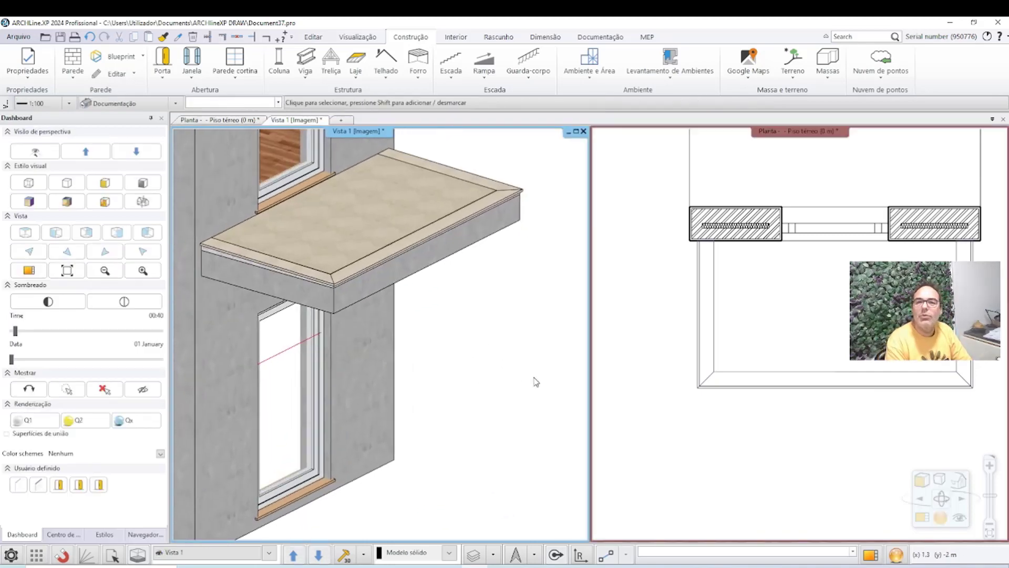